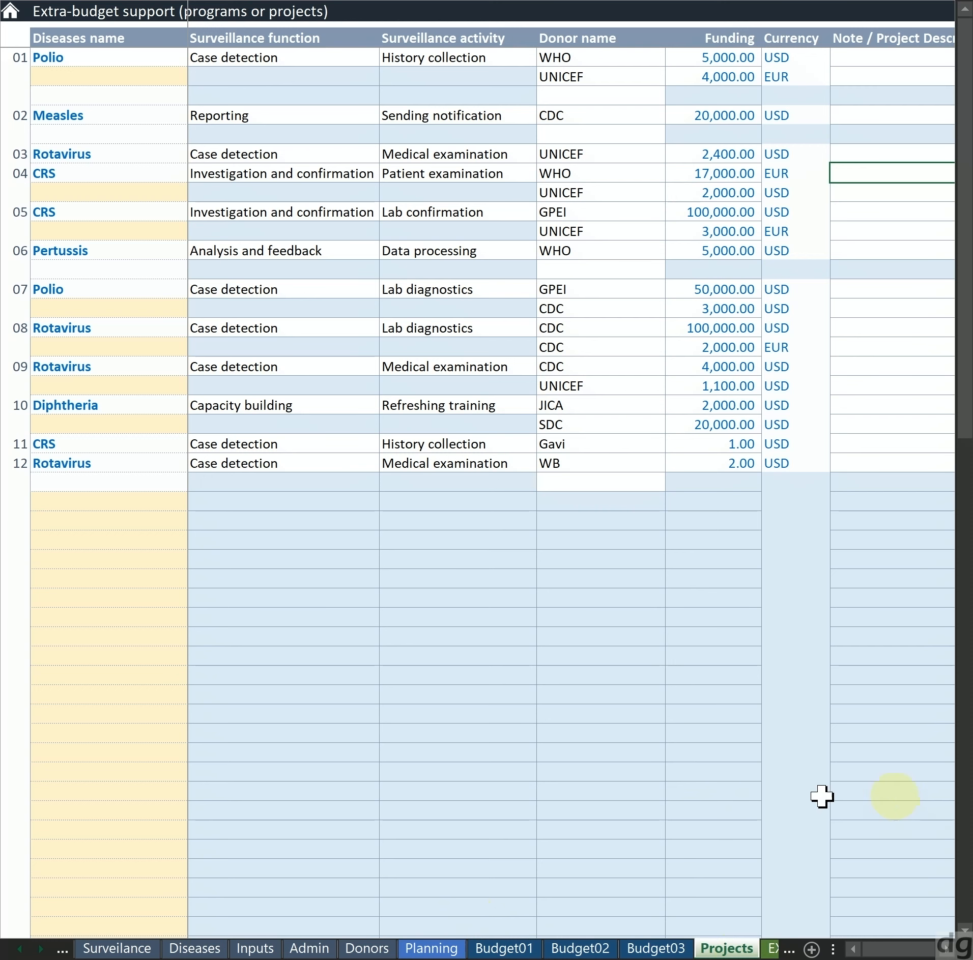
Examine sample project entries across the table, focusing on the disease name and surveillance function of project 01
left_click(541, 412)
left_click(677, 389)
left_click(778, 427)
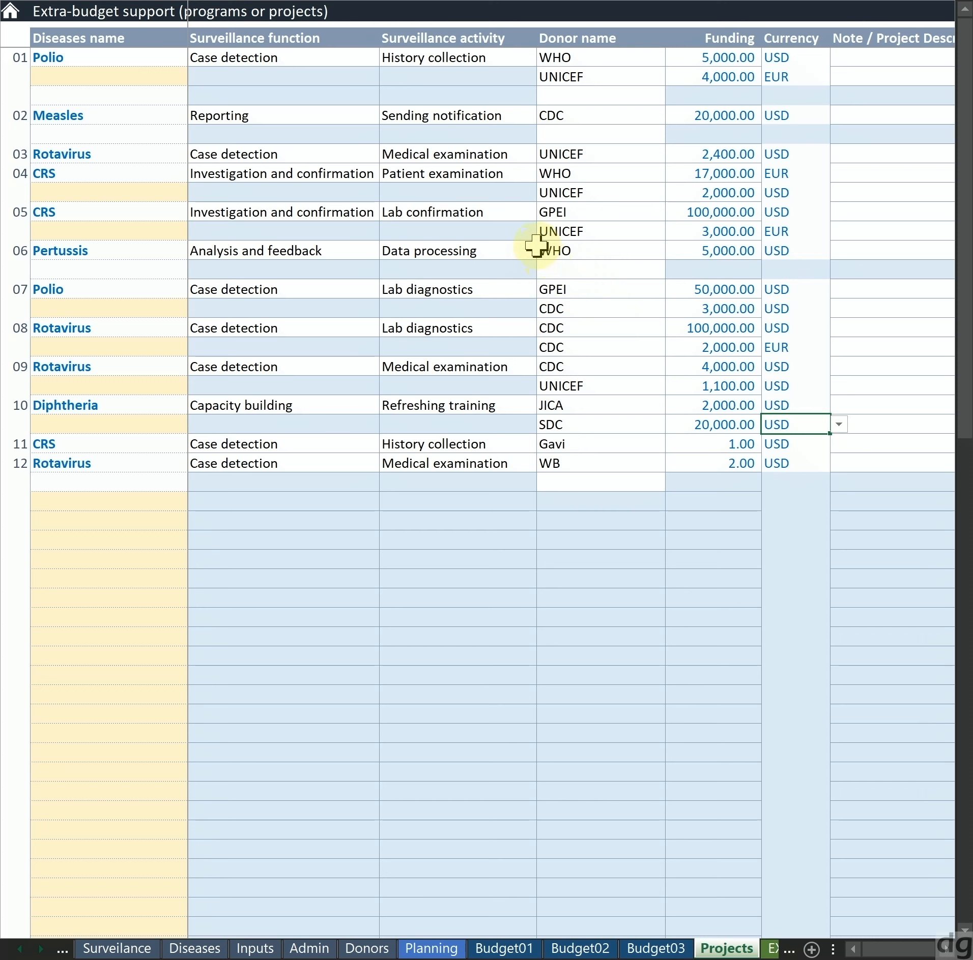
left_click(441, 158)
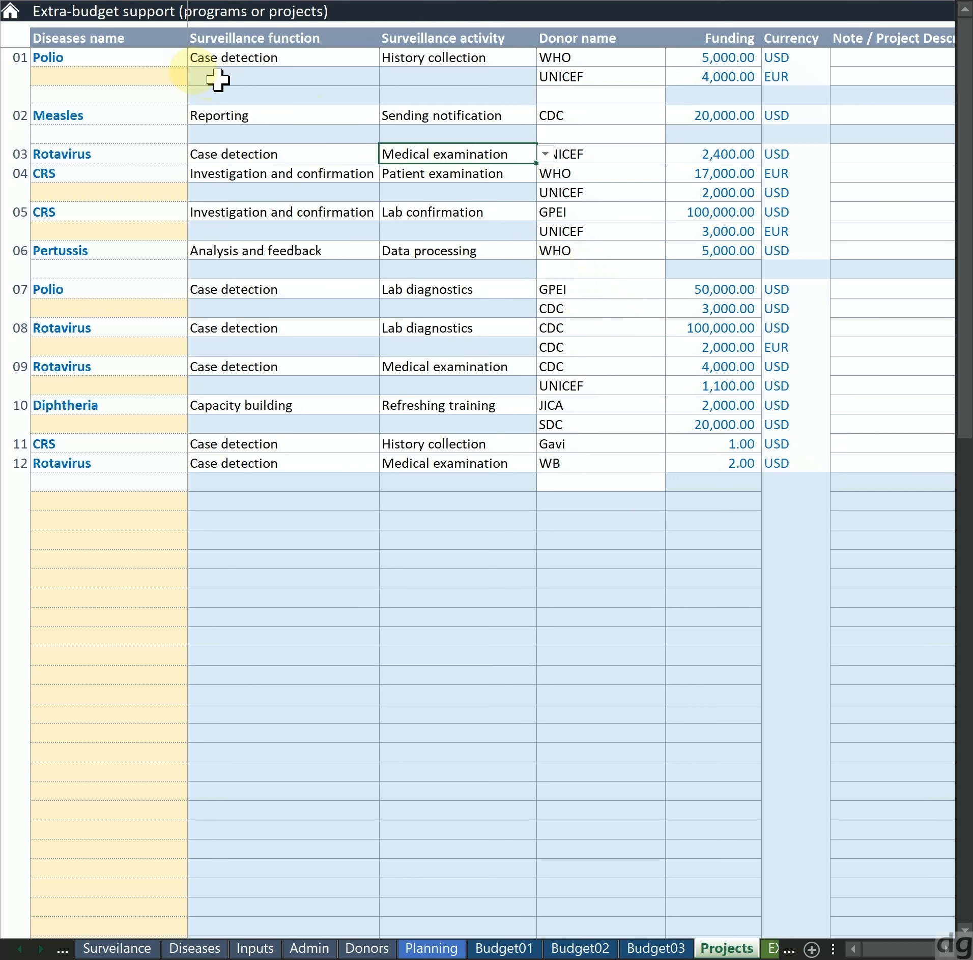
left_click(128, 58)
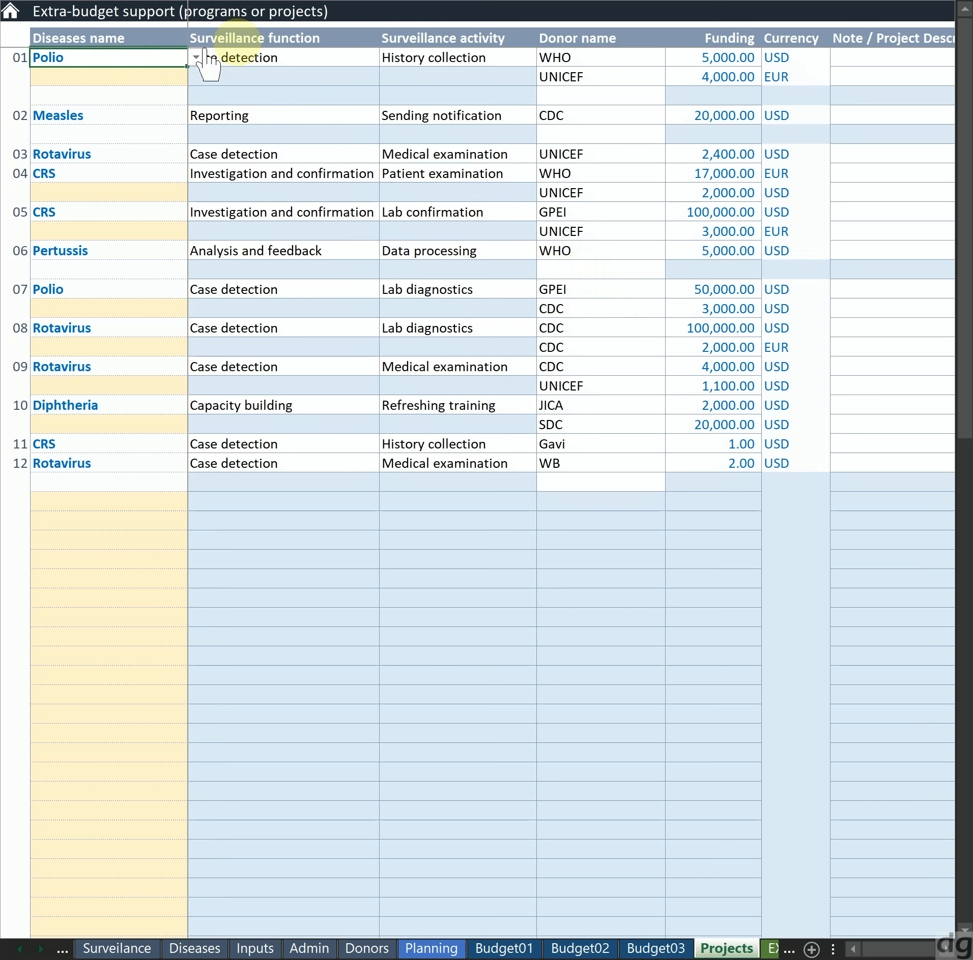
left_click(258, 54)
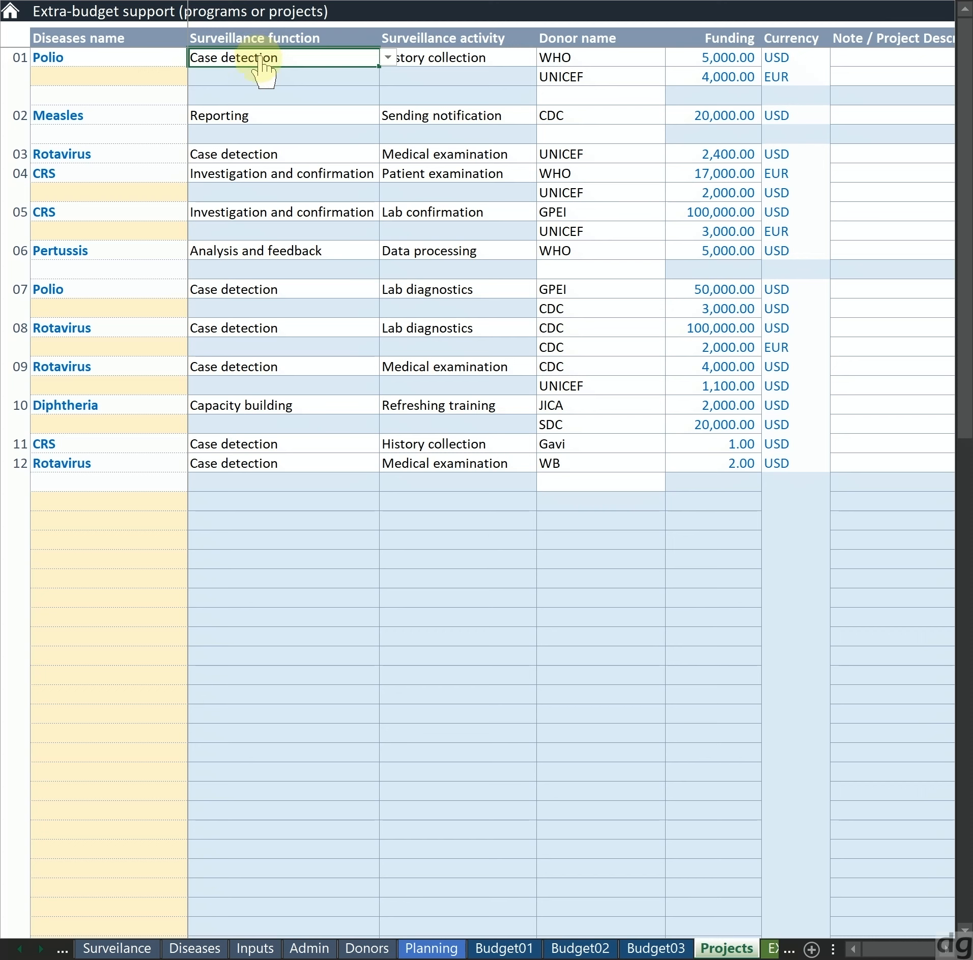
left_click(261, 76)
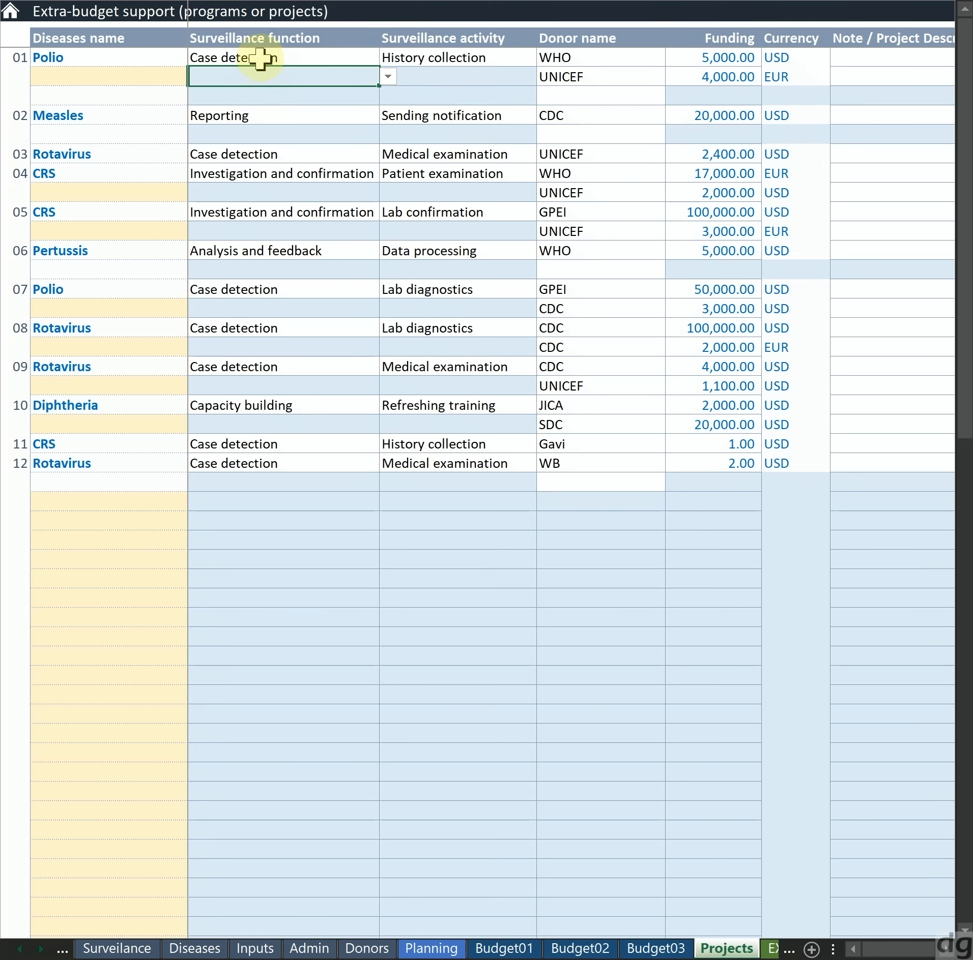
left_click(261, 56)
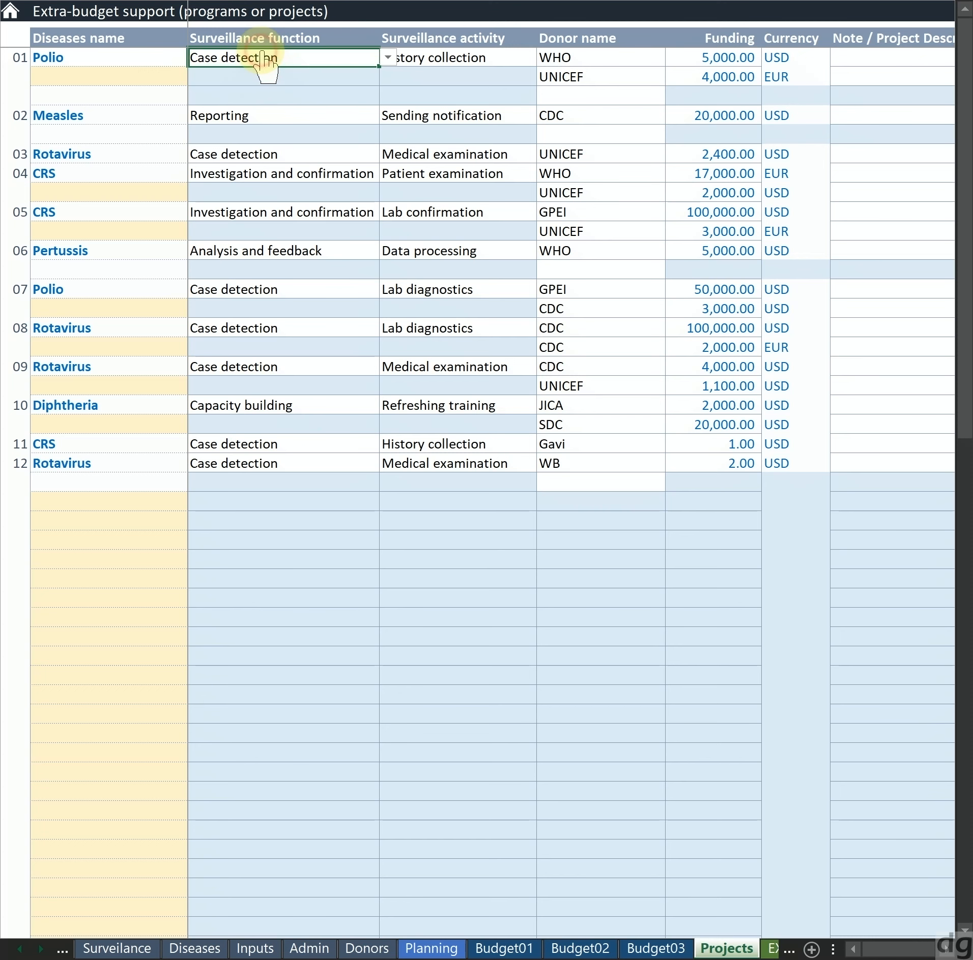
left_click(350, 81)
left_click(108, 64)
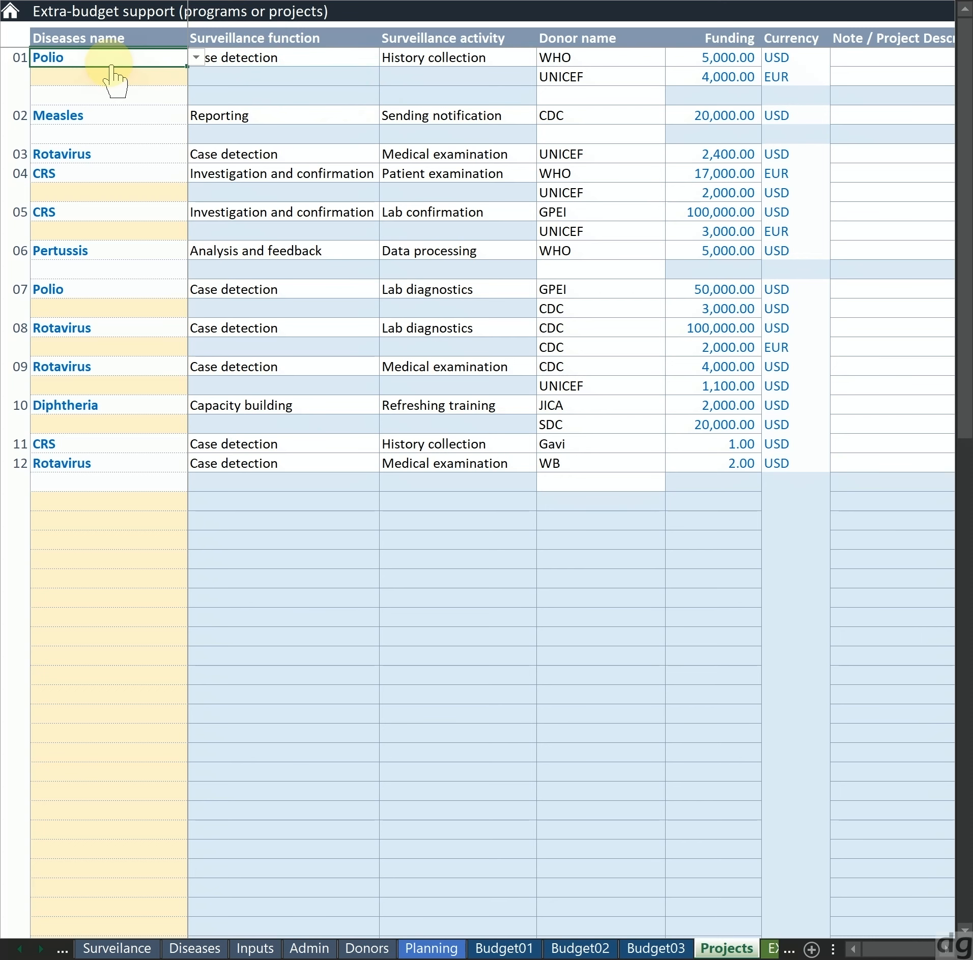
Review the project numbering by selecting the numbers 01, 02 and 12, and return to 01
left_click(24, 57)
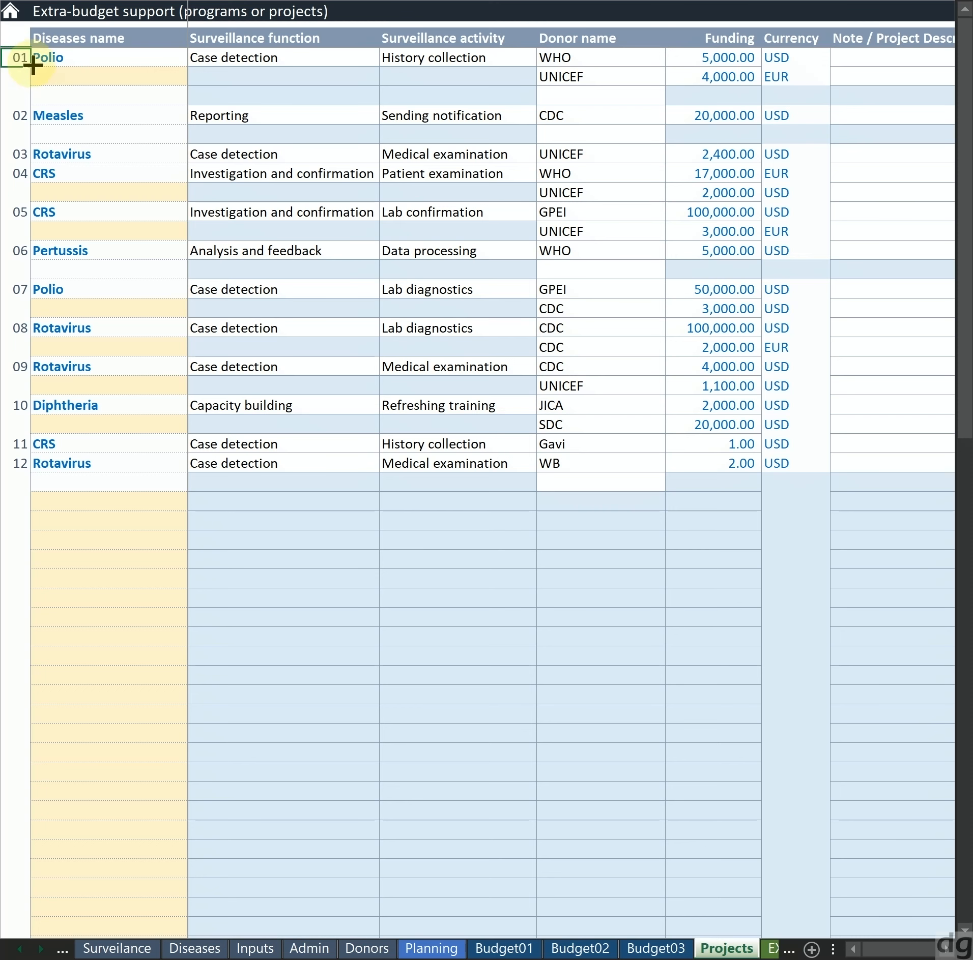
left_click(21, 113)
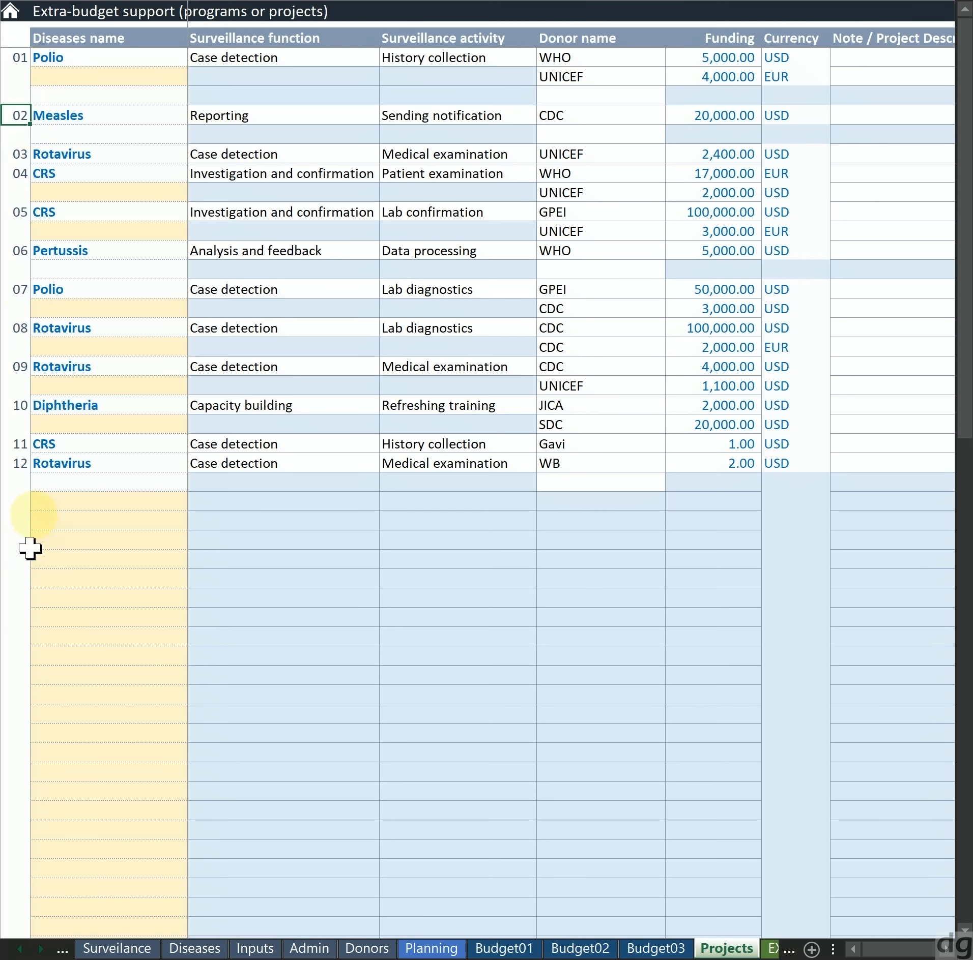
left_click(23, 462)
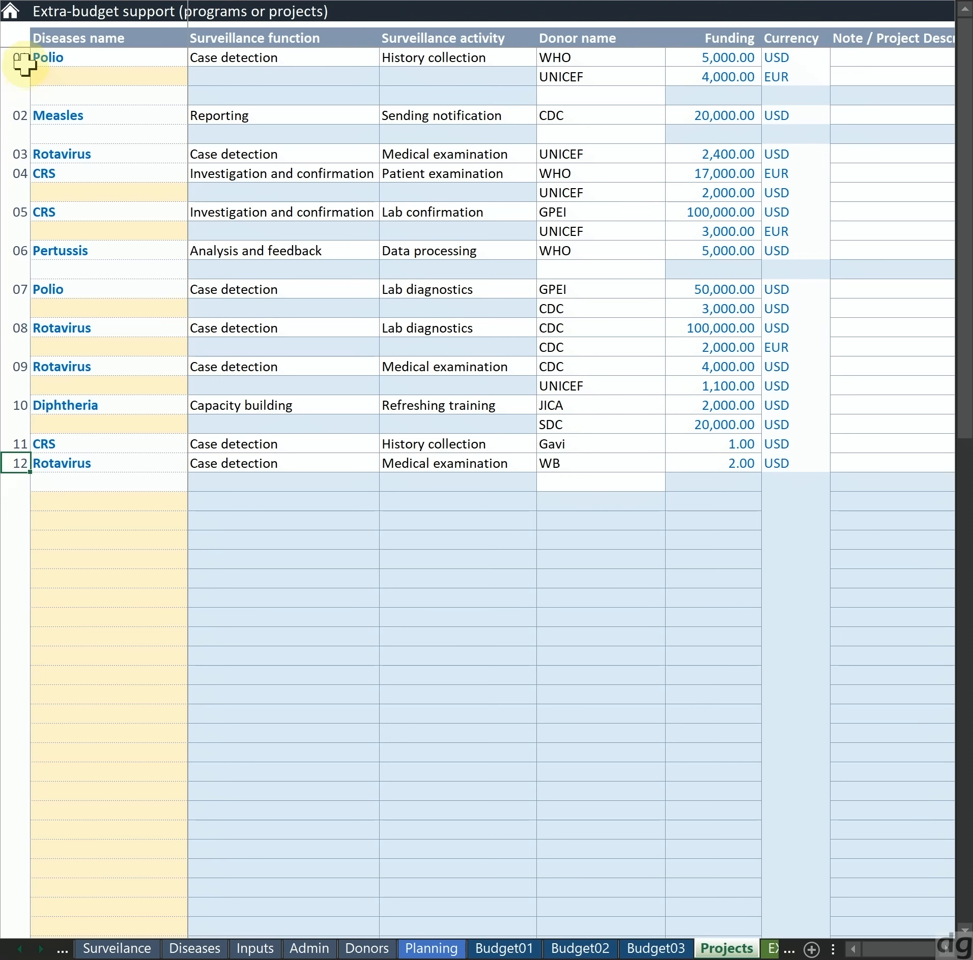
left_click(23, 60)
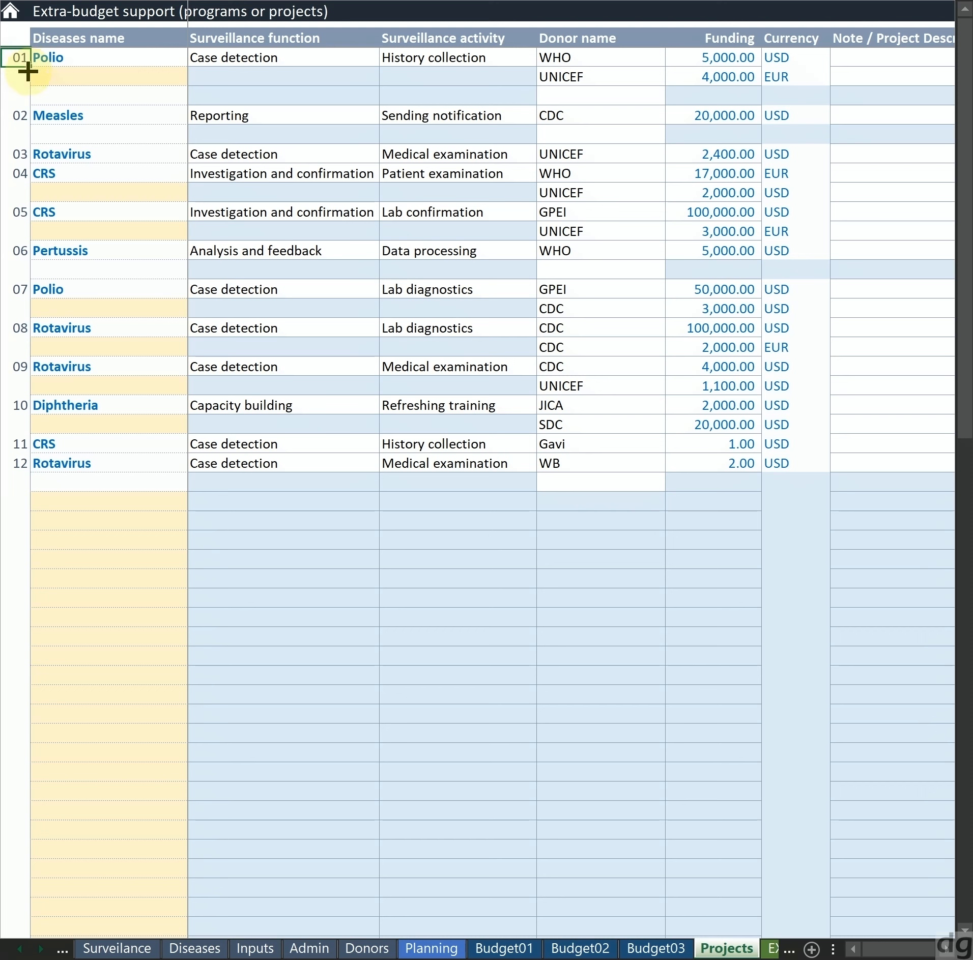
Walk through the rows of projects 01 to 03 and return to the disease name of project 01
key("Down")
key("Down")
key("Down")
key("Down")
key("Down")
key("Right")
key("Left")
key("Right")
key("Right")
key("Left")
key("Up")
key("Up")
key("Up")
key("Up")
key("Up")
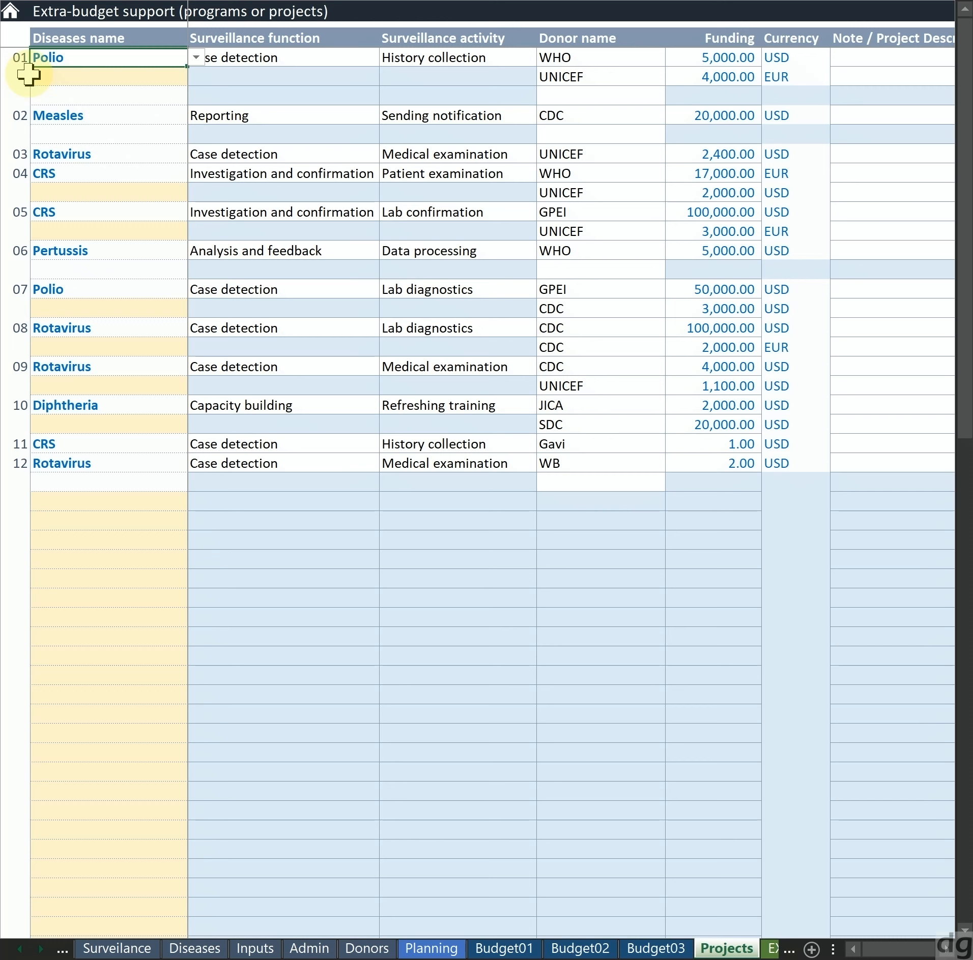
Highlight the disease name, surveillance function and surveillance activity of project 01, and extend the selection to its first donor
key("shift+Right")
key("shift+Right")
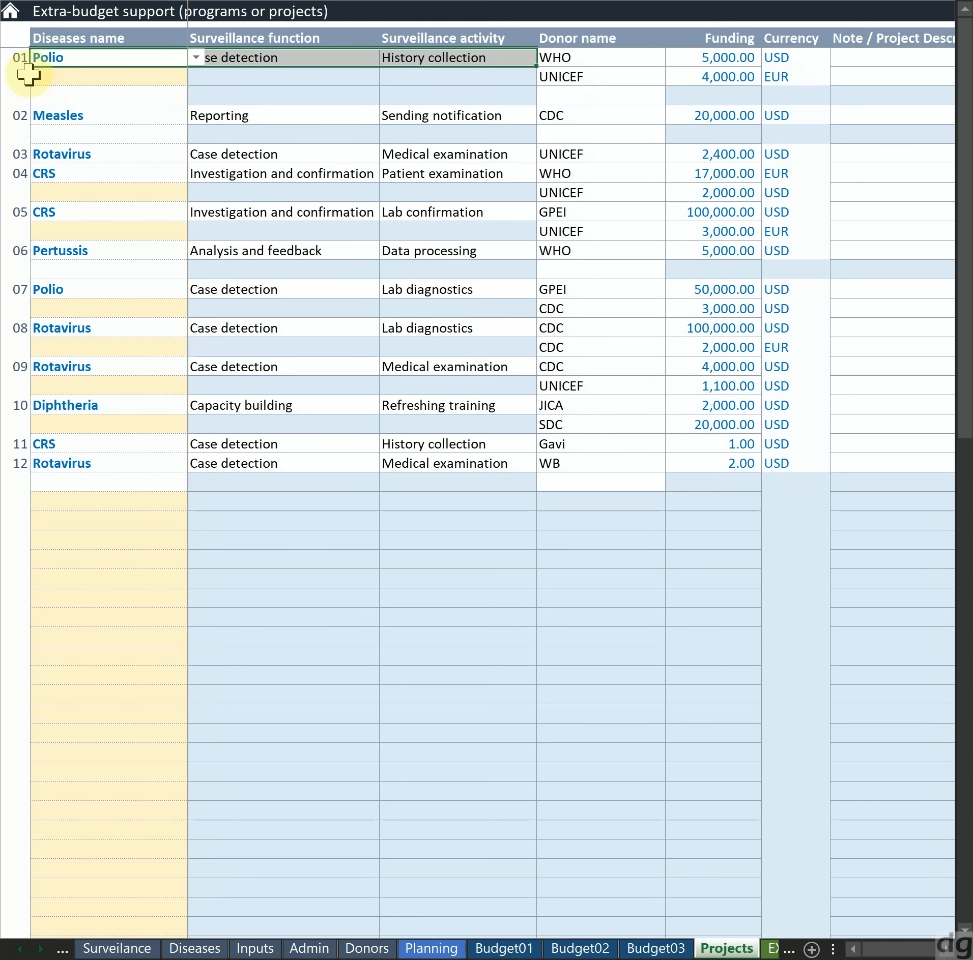
key("shift+Left")
key("shift+Left")
key("shift+Right")
key("shift+Right")
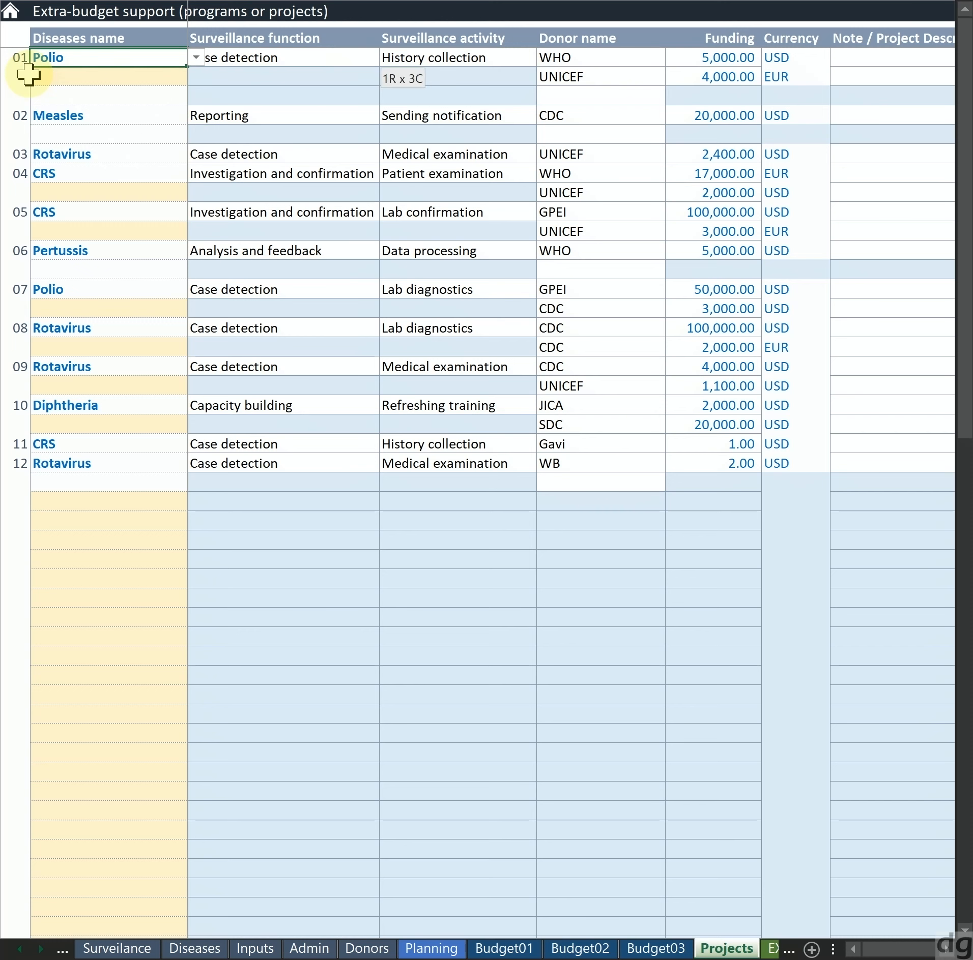
key("shift+Left")
key("shift+Left")
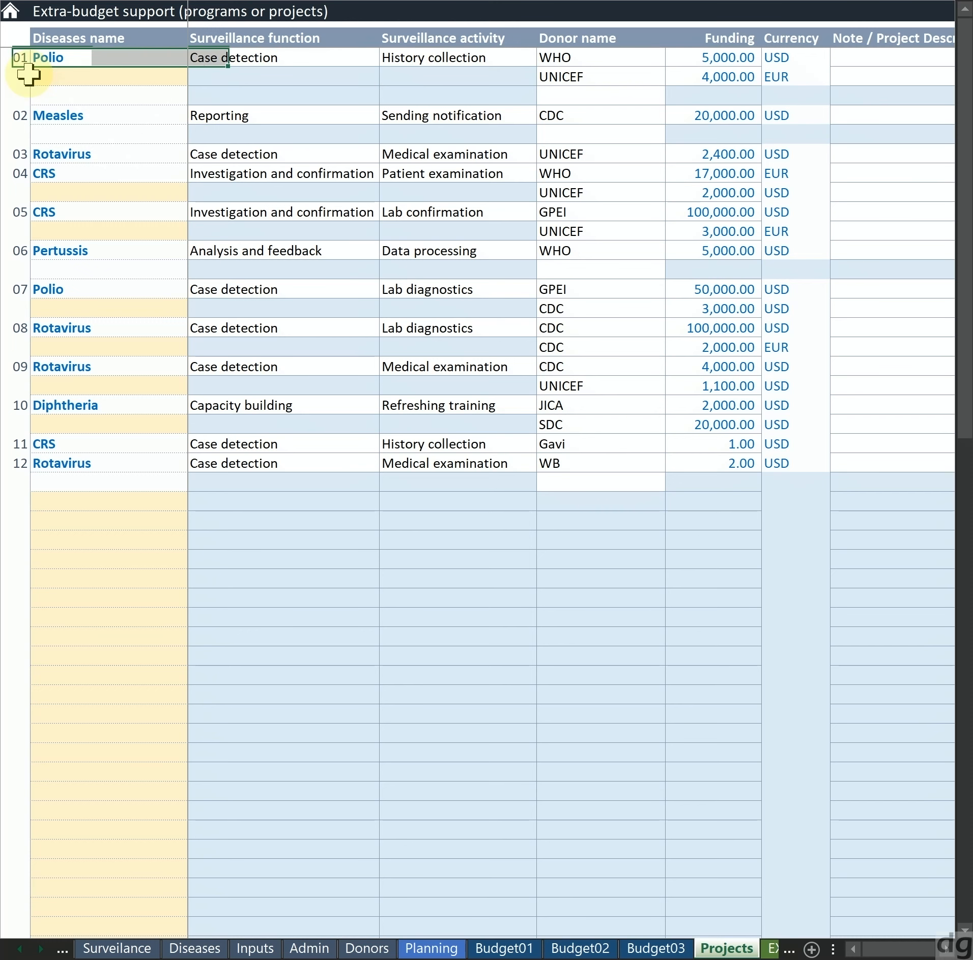
key("Right")
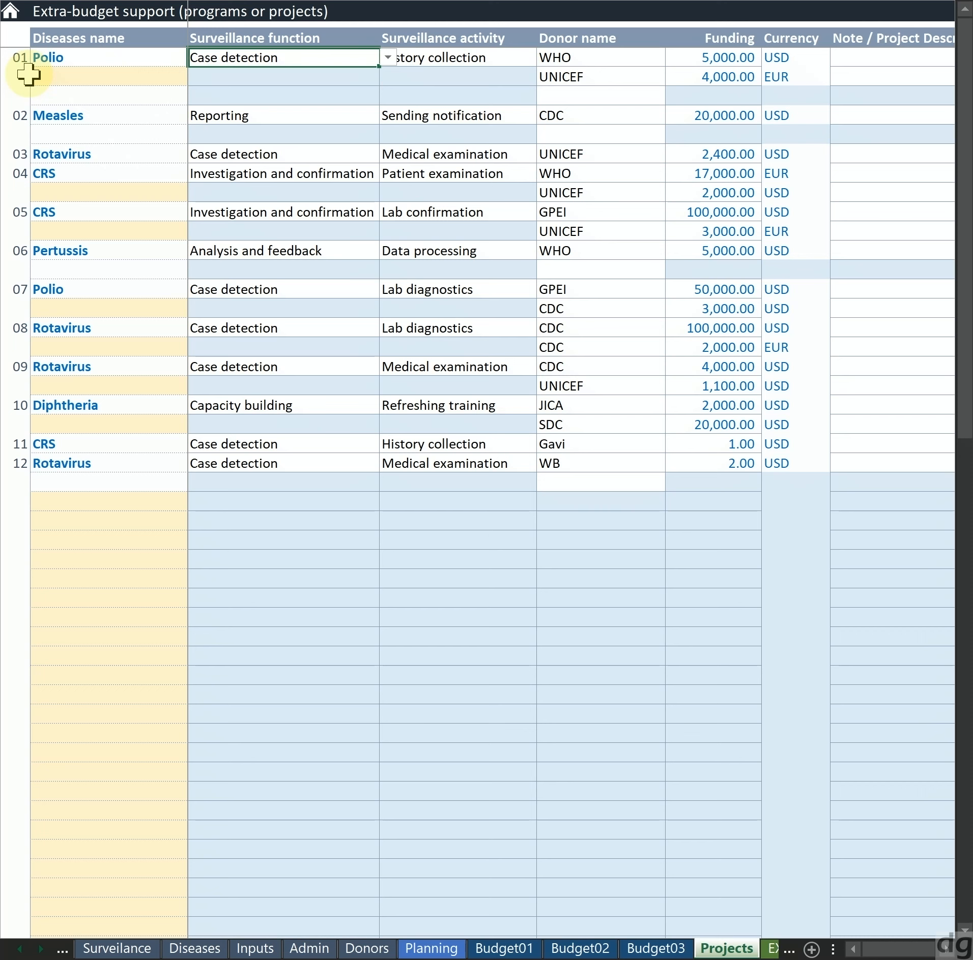
key("Right")
key("Left")
key("Left")
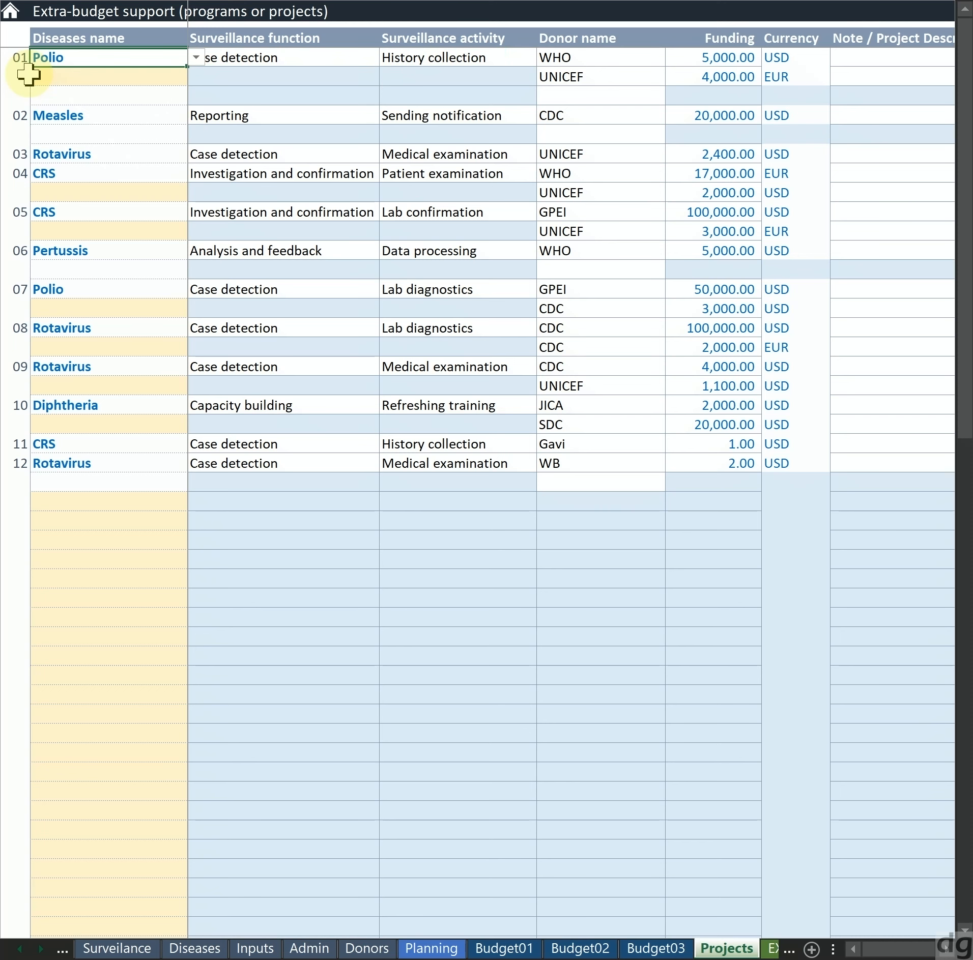
key("shift+Right")
key("shift+Right")
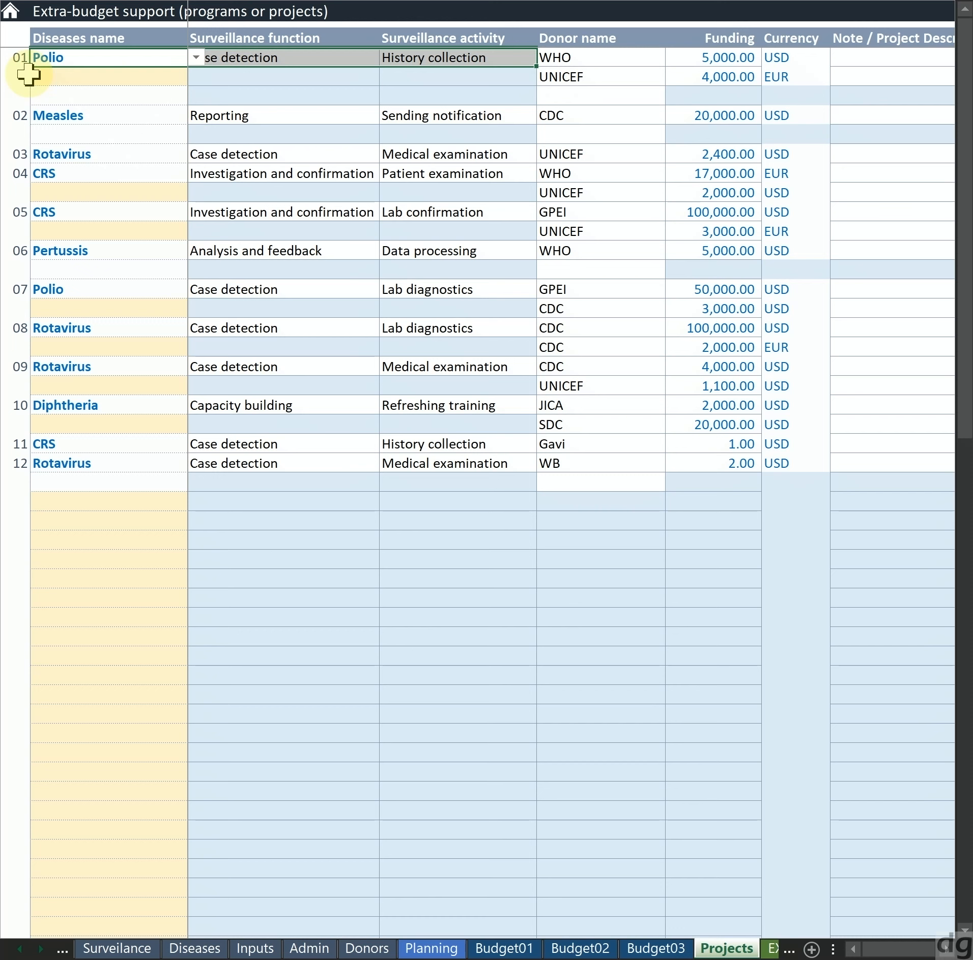
key("shift+Right")
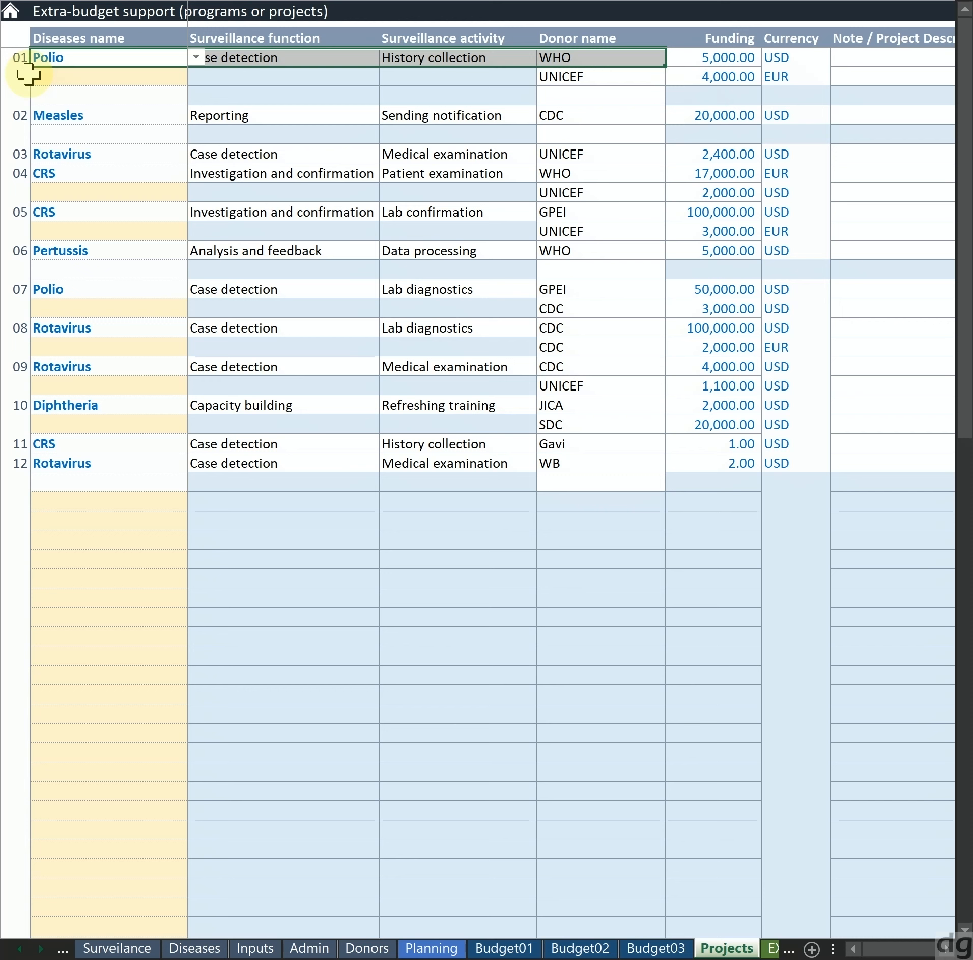
Highlight the WHO and UNICEF donor cells of project 01
key("Right")
key("Right")
key("Right")
key("shift+Down")
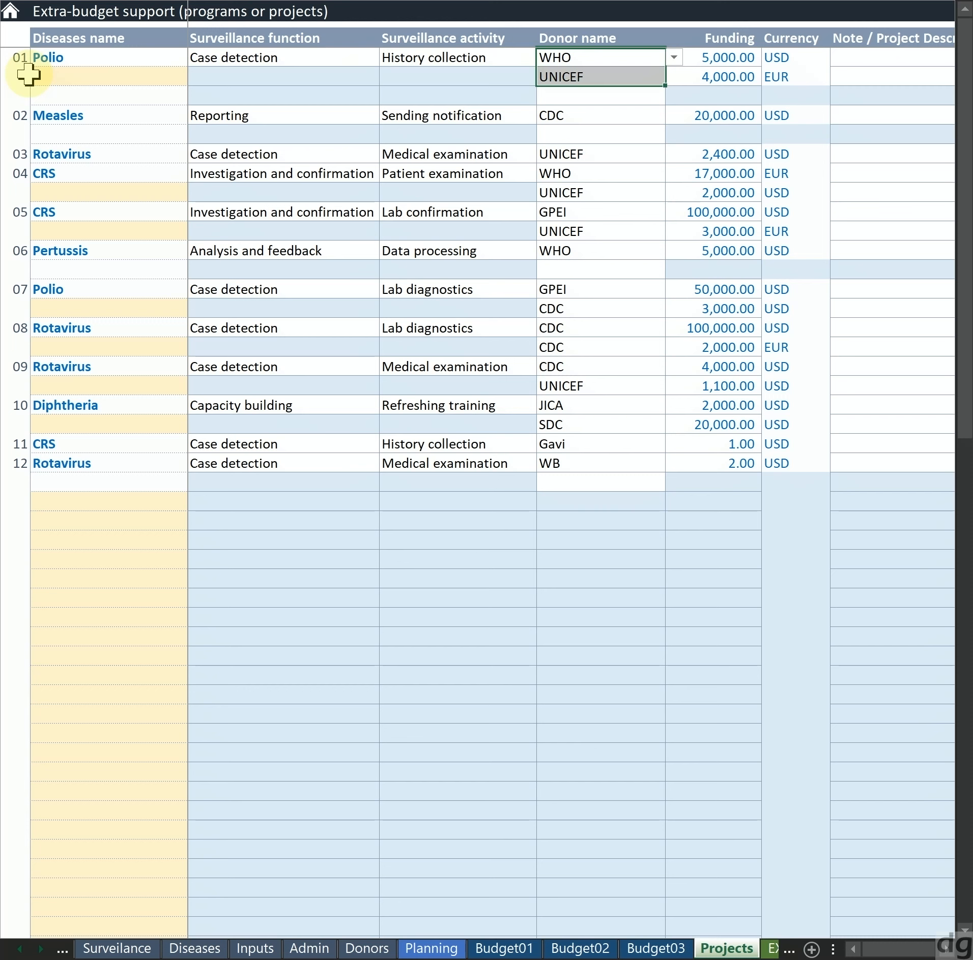
key("Up")
key("Down")
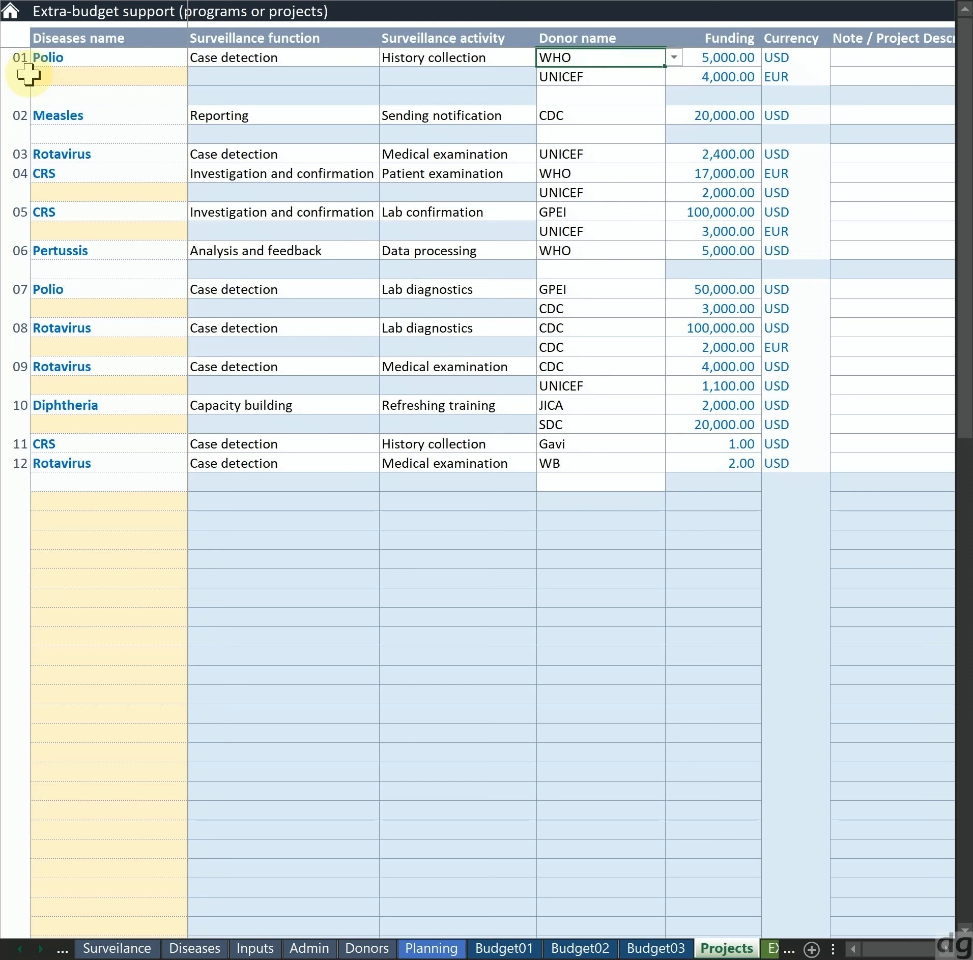
key("shift+Down")
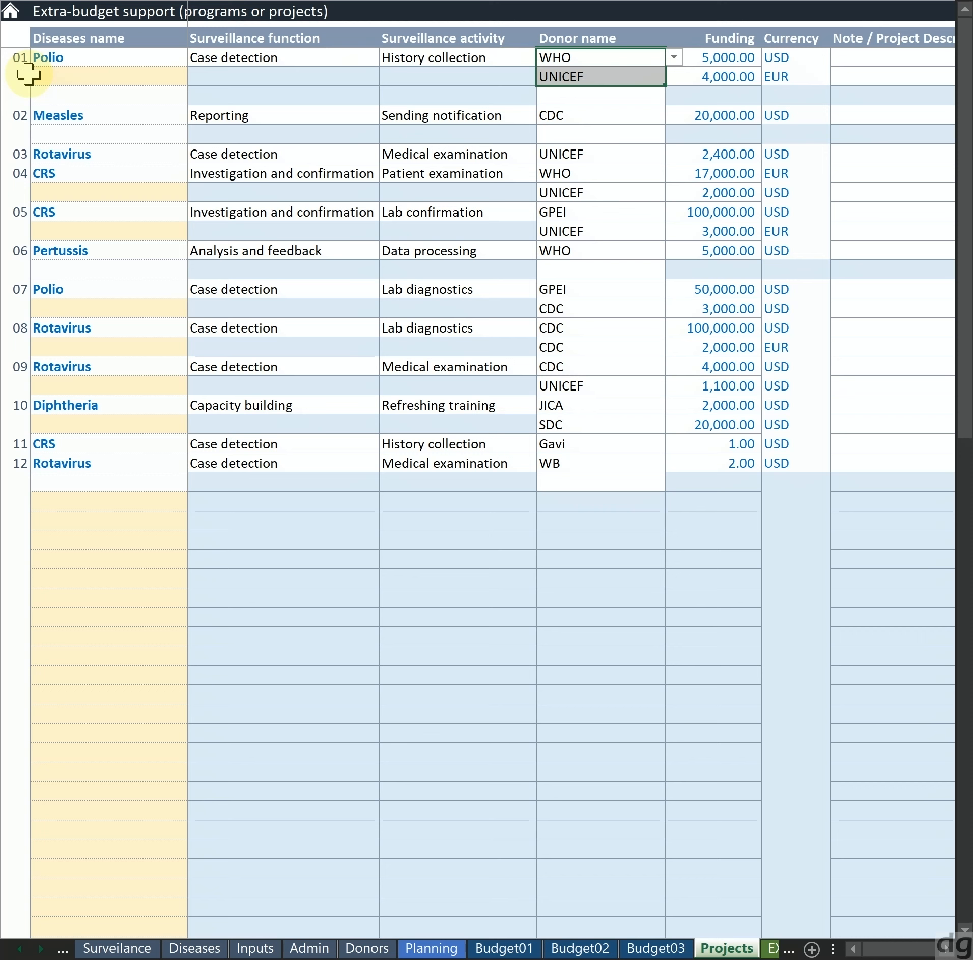
Compare project 01's disease, function and activity cells with the donor rows listed beside them
key("Left")
key("shift+Left")
key("shift+Left")
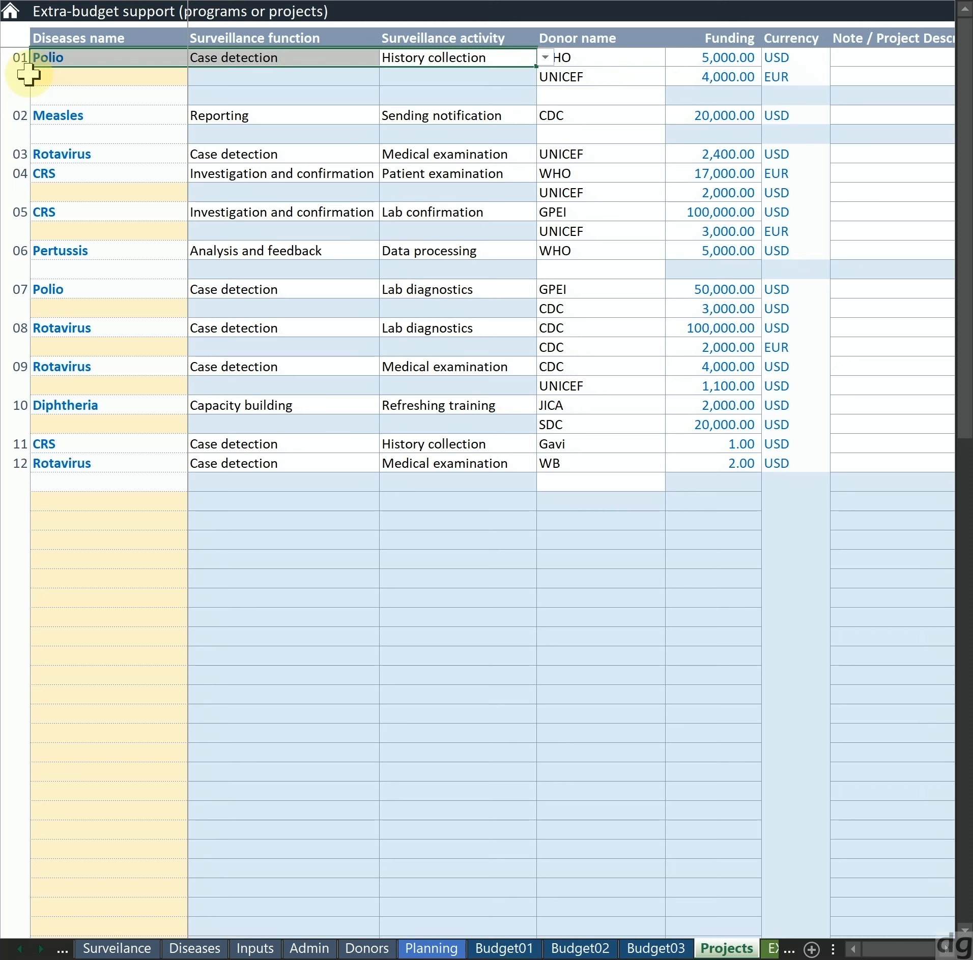
key("shift+Right")
key("shift+Right")
key("Right")
key("Down")
key("Up")
key("Down")
key("Down")
key("Down")
key("Up")
key("Up")
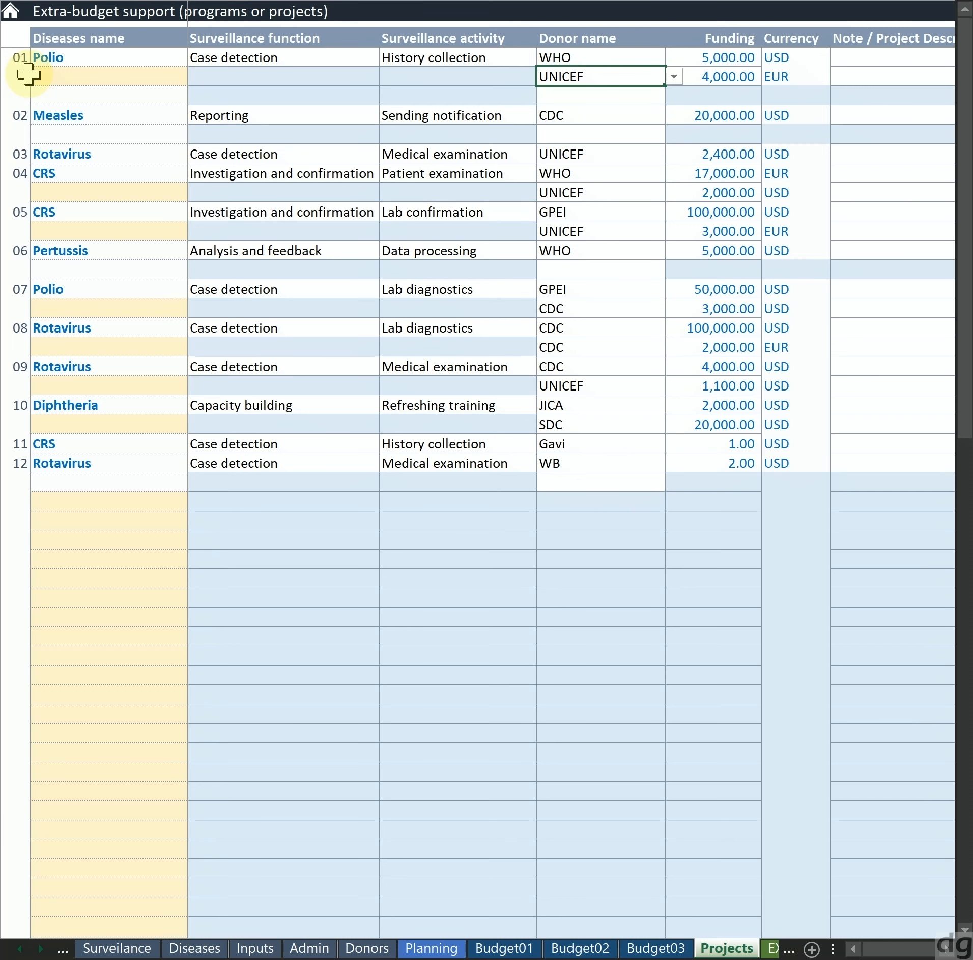
key("Down")
key("Left")
key("Up")
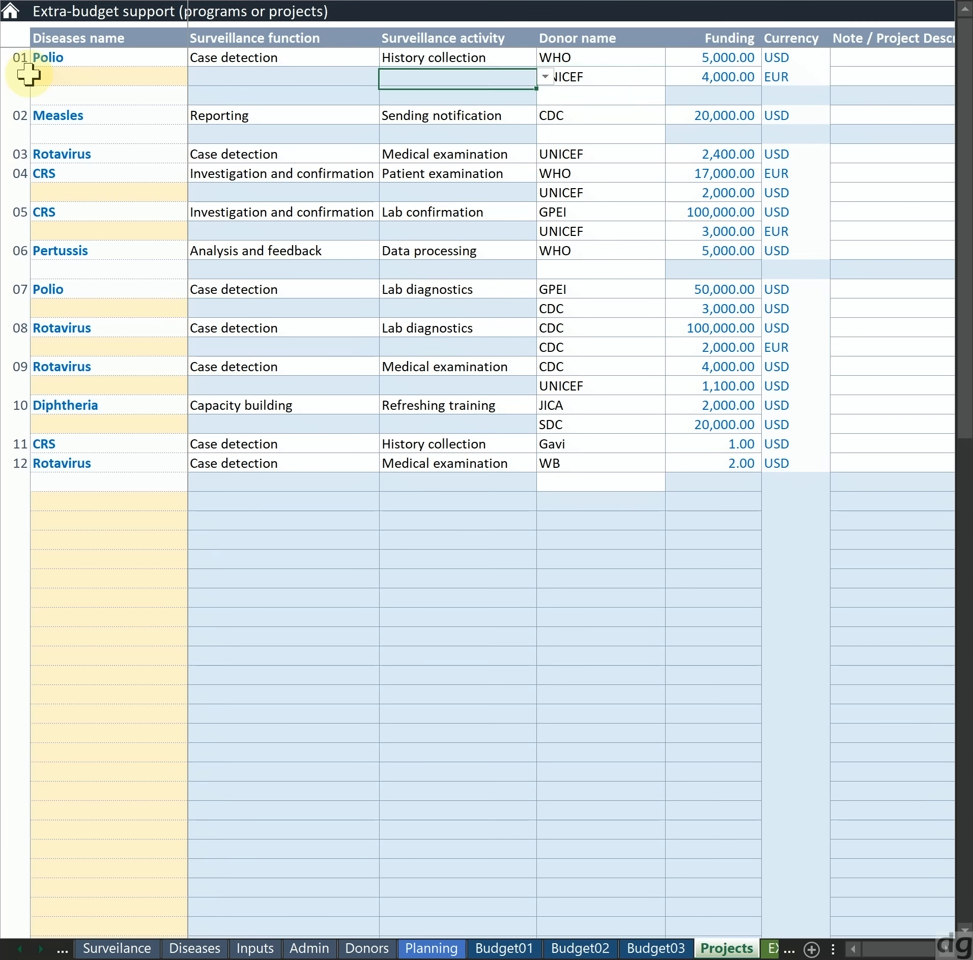
Highlight project 01's disease, function and activity cells together with the two blank rows beneath them
left_click(28, 76, "shift")
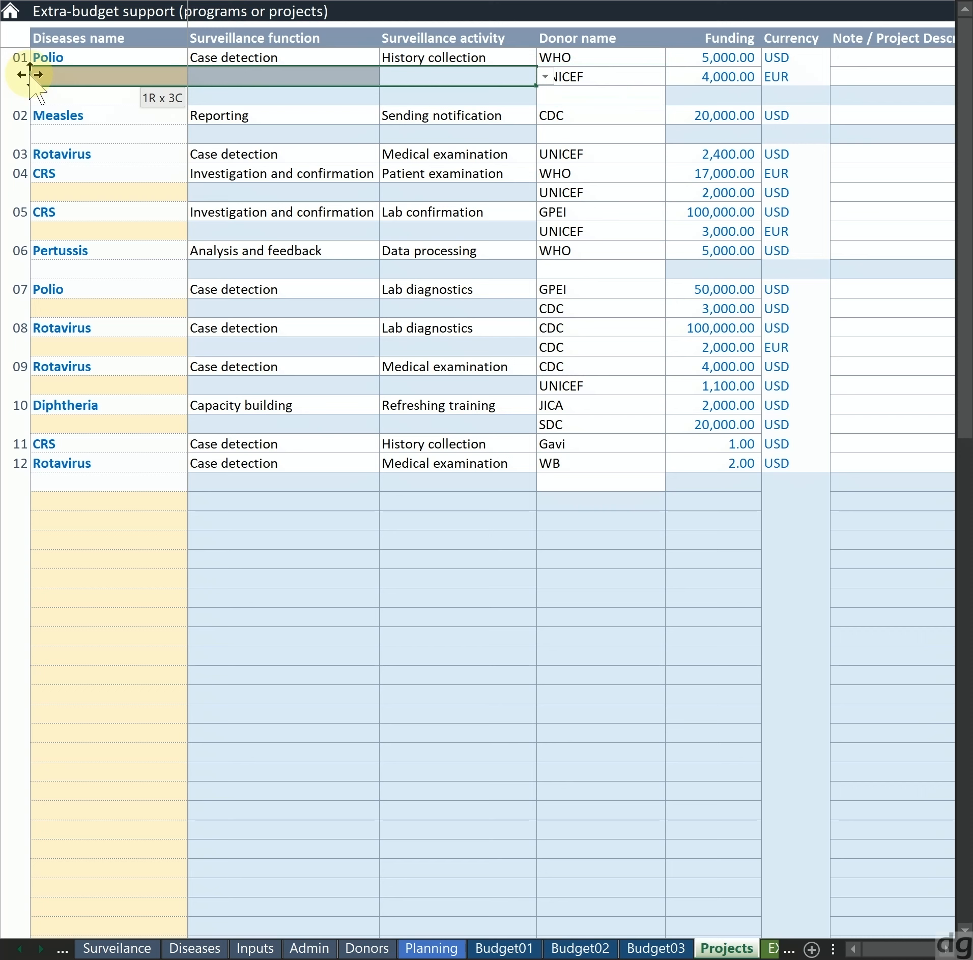
key("shift+Down")
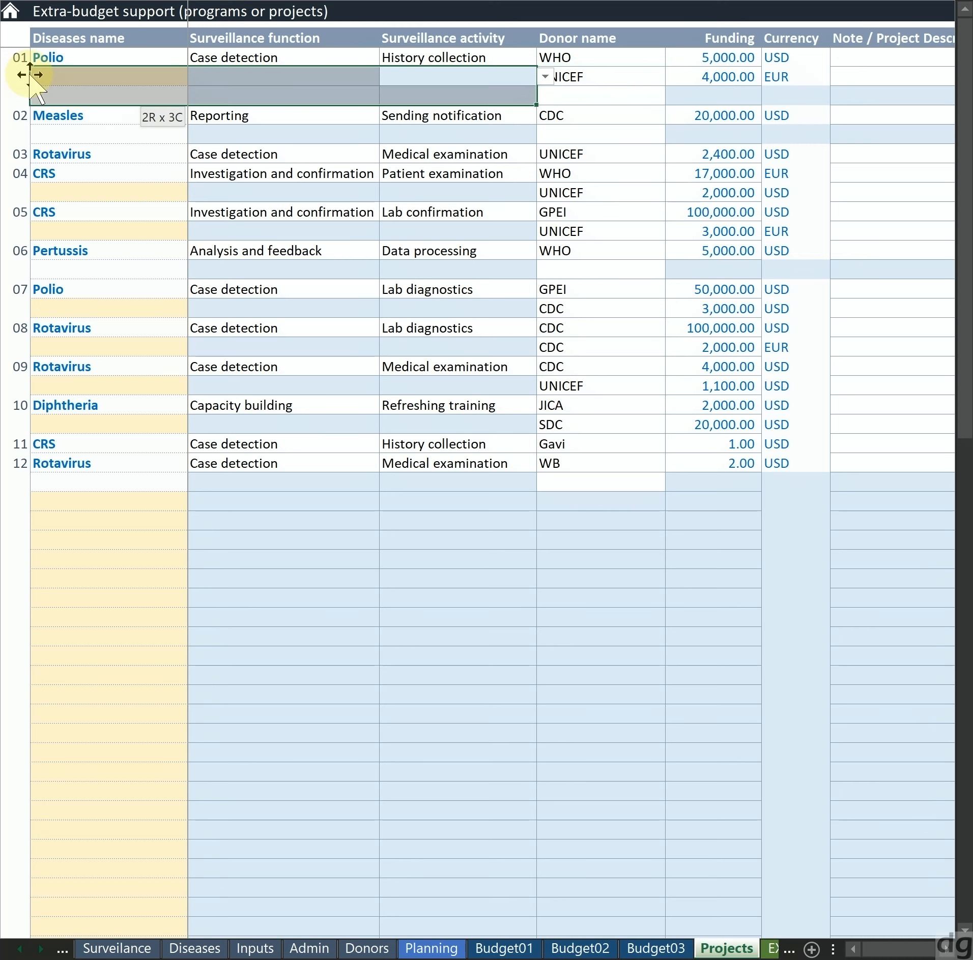
key("Up")
key("shift+Left")
key("shift+Left")
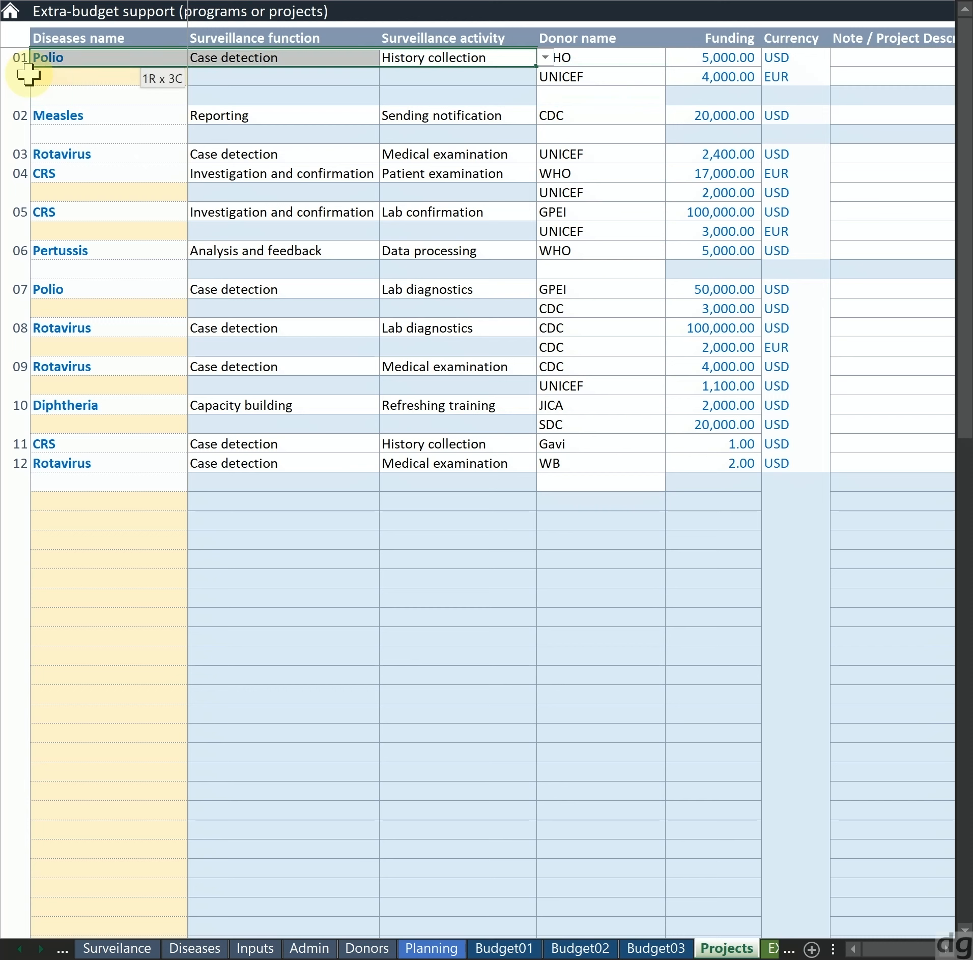
key("shift+Down")
key("shift+Down")
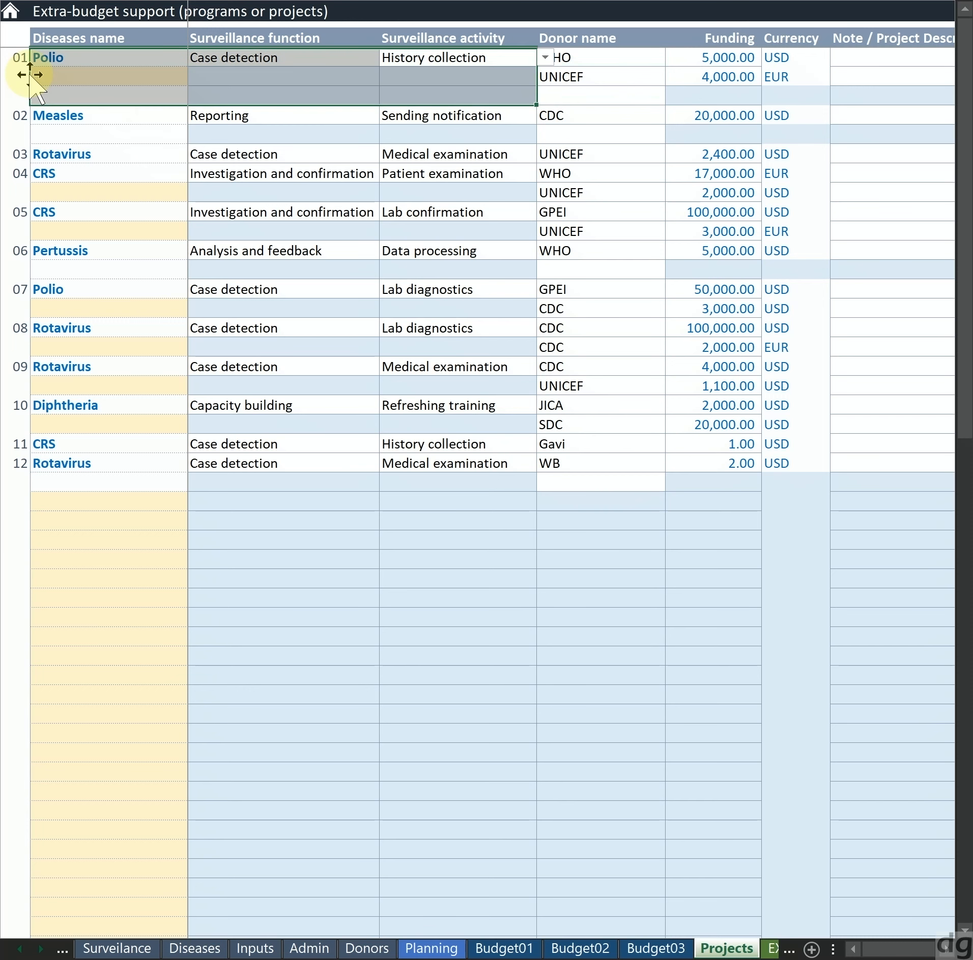
key("Up")
key("shift+Left")
key("shift+Left")
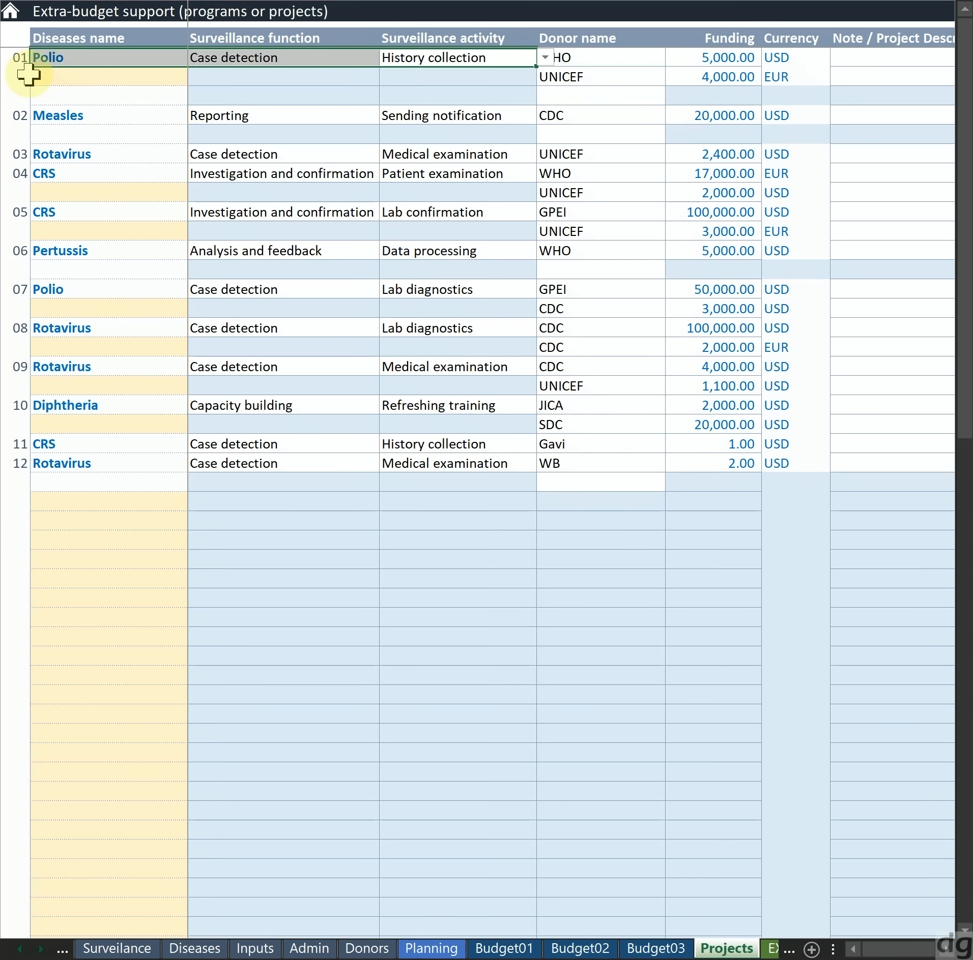
Examine the blank disease, function and activity cells beneath project 01
key("Down")
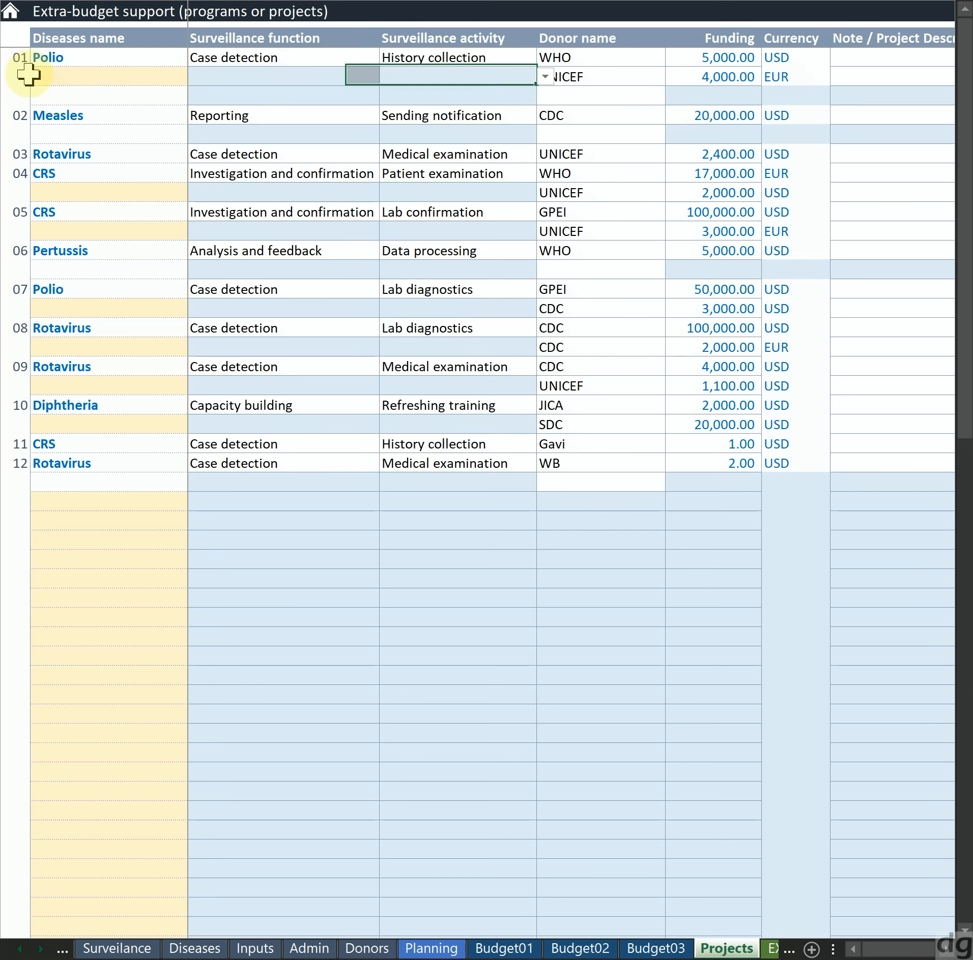
key("Left")
key("Left")
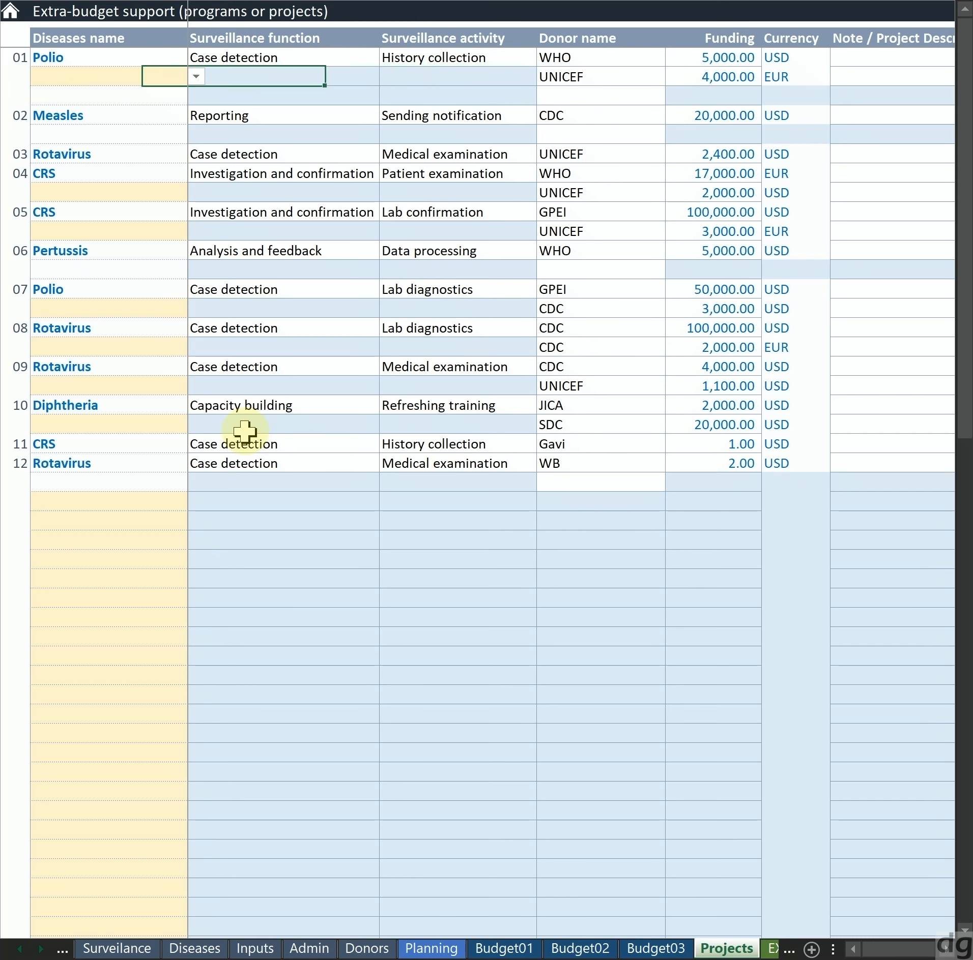
key("Up")
key("Down")
key("Down")
key("Down")
key("Left")
key("Right")
key("Up")
Highlight the two blank rows below project 01, and reselect the project's disease, function and activity cells
key("Up")
key("shift+Down")
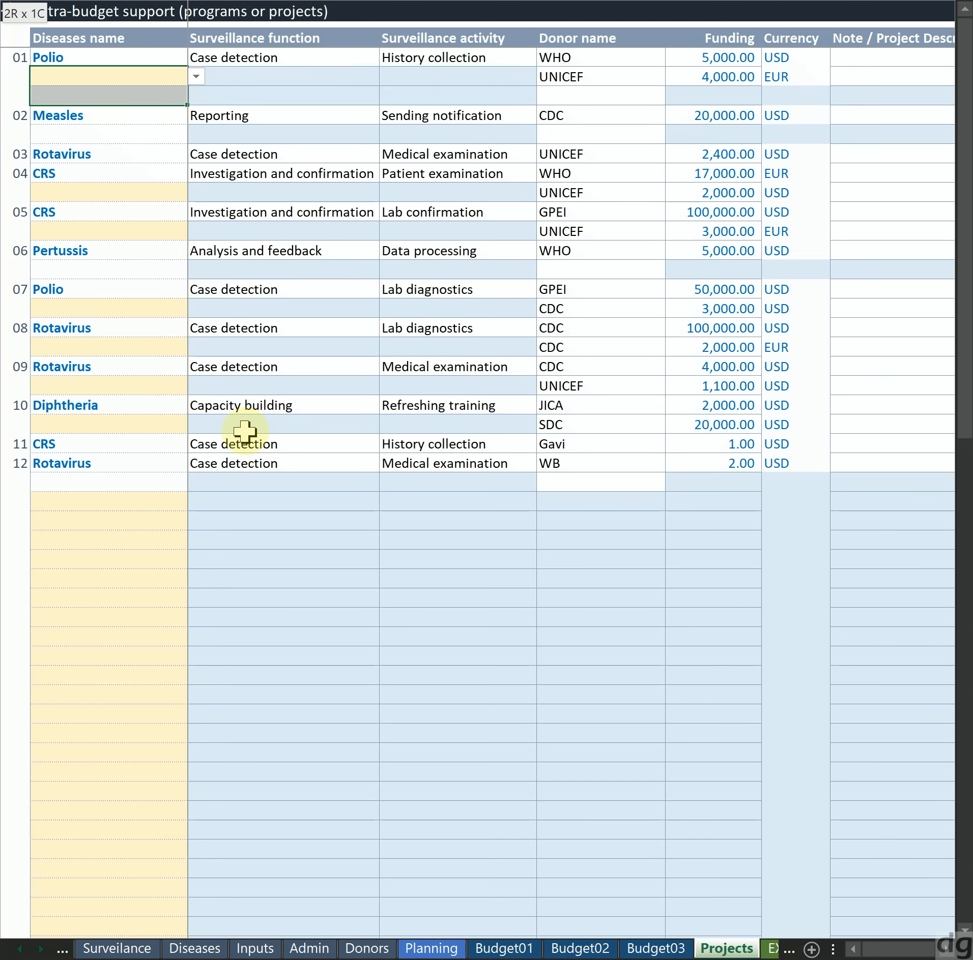
key("shift+Right")
key("shift+Right")
key("Up")
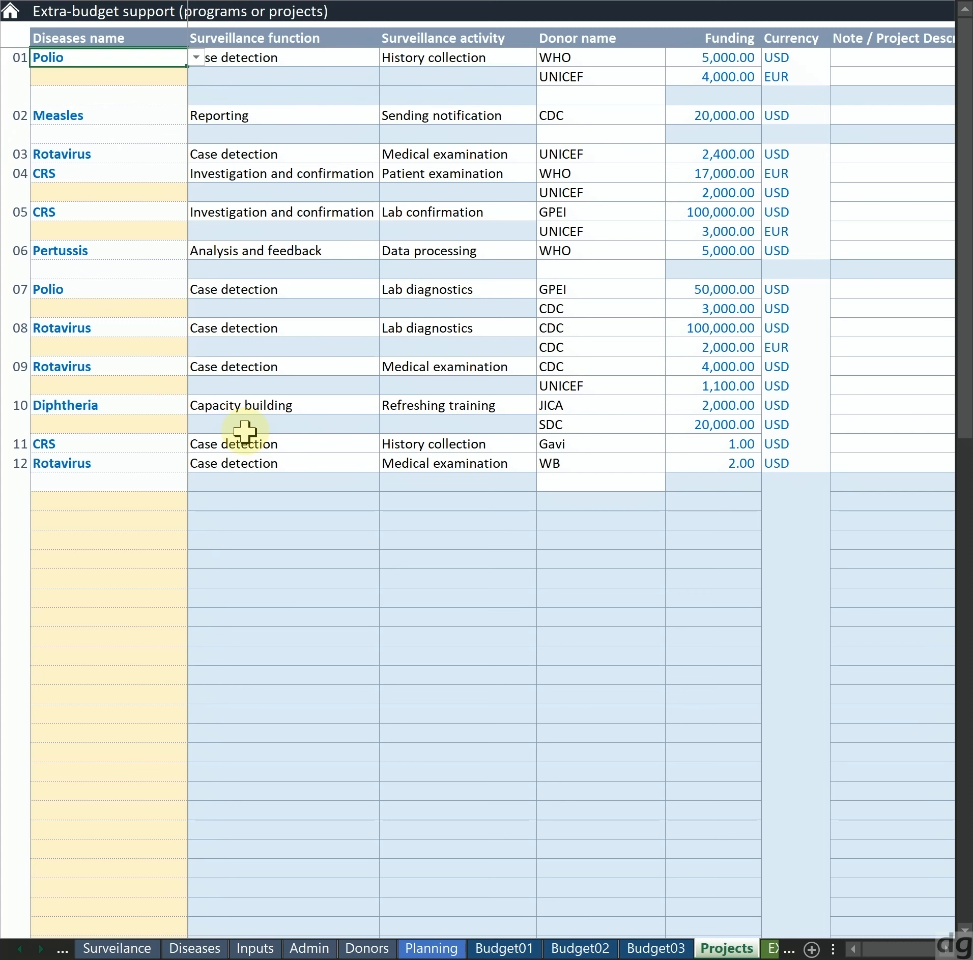
key("shift+Right")
key("shift+Right")
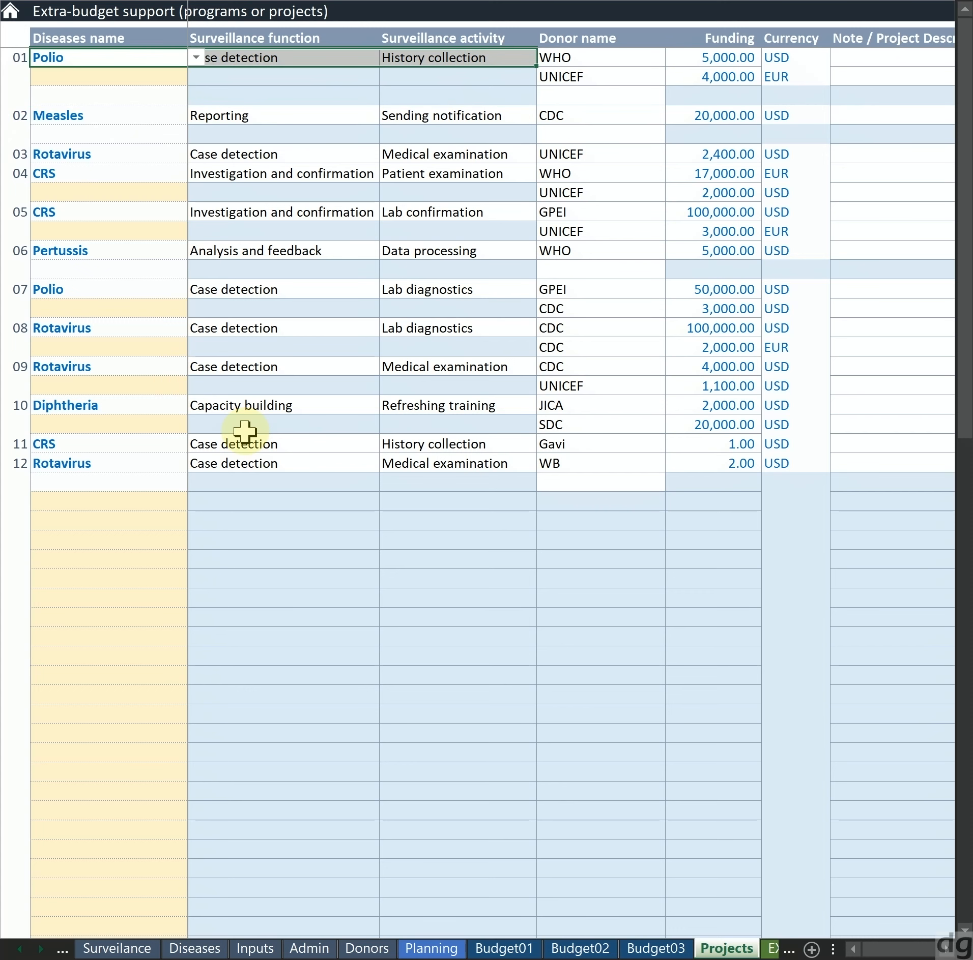
Trace project 01 across its disease, function and activity cells to its first donor cell
key("Right")
key("Right")
key("Left")
key("Left")
key("shift+Right")
key("shift+Right")
key("Right")
key("Right")
key("Right")
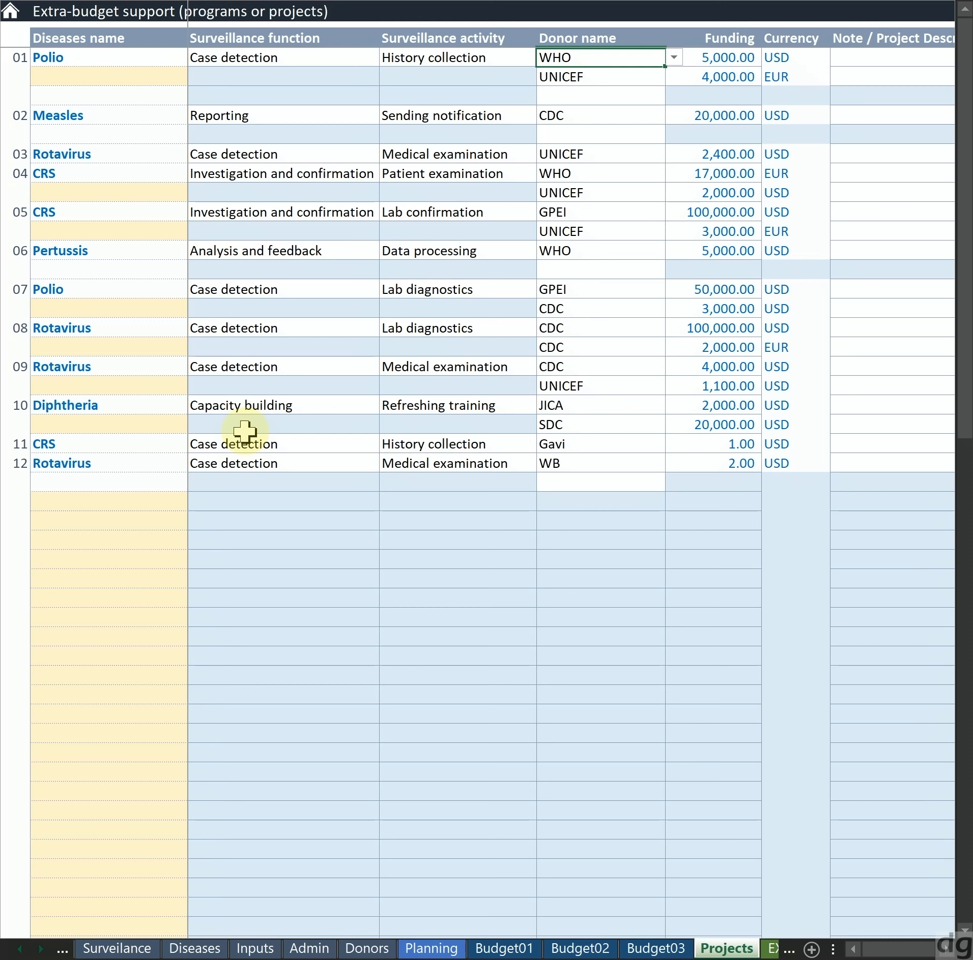
Highlight project 01's two donors and review the donor entries of the projects further down
key("shift+Down")
key("Down")
key("Down")
key("Down")
key("Down")
key("Down")
key("Down")
key("Down")
key("Down")
key("Down")
key("Down")
key("Down")
key("Down")
key("Down")
key("Down")
key("Down")
key("Down")
key("Down")
key("Down")
key("Down")
key("Down")
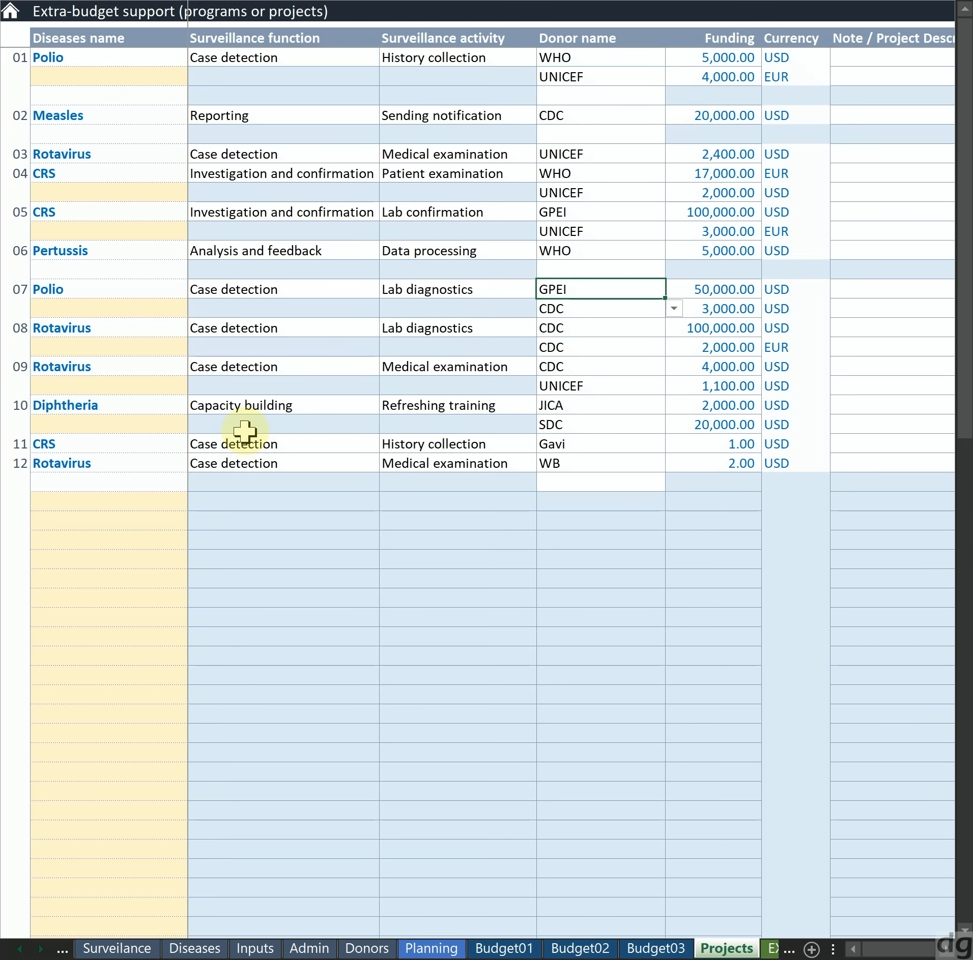
key("Up")
key("Up")
key("Up")
key("Up")
key("Up")
key("Up")
key("Up")
key("Up")
key("Up")
key("Up")
key("Up")
key("Up")
key("Up")
key("Up")
key("Up")
key("Up")
key("Up")
key("Up")
key("Up")
key("Up")
Choose GPEI as an additional donor in the blank row directly beneath project 12
key("Down")
key("Down")
key("Down")
key("Down")
key("Down")
key("Down")
key("Down")
key("Down")
key("Down")
key("Down")
key("Down")
key("Down")
key("Down")
key("Down")
key("Down")
key("Down")
key("Down")
key("Down")
key("Down")
key("Down")
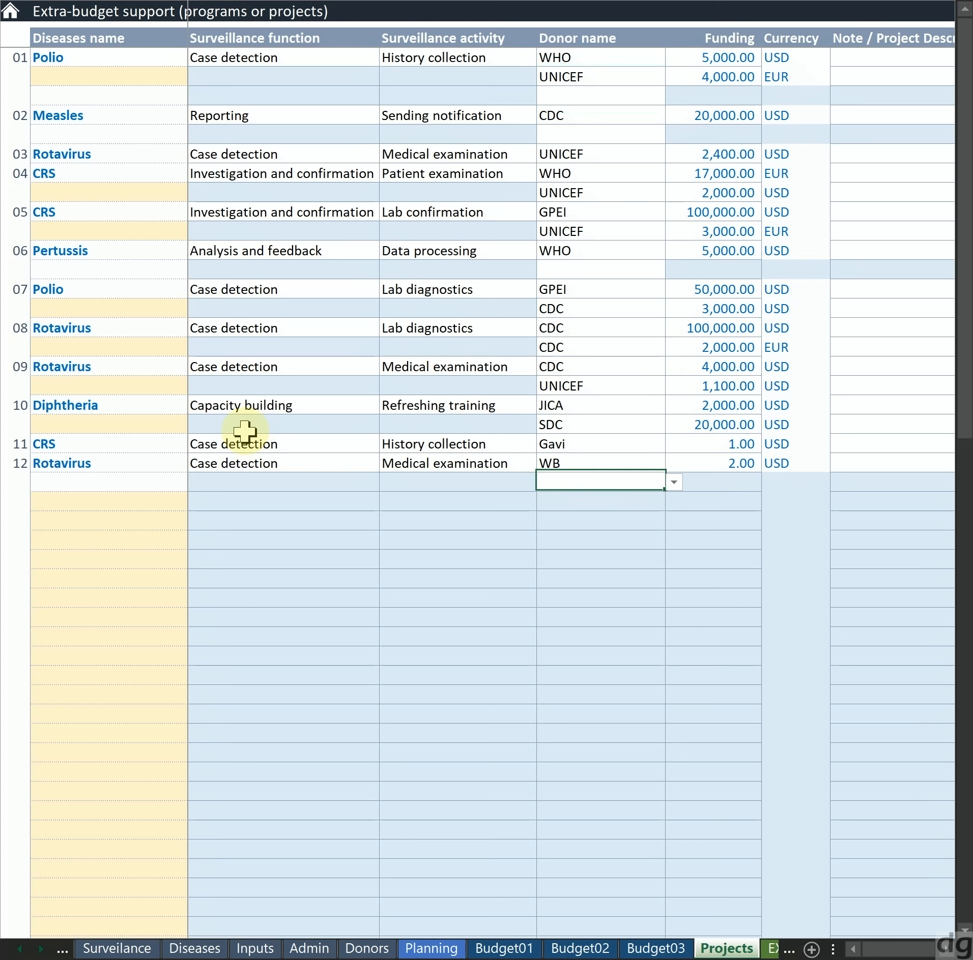
key("alt+Down")
Enter 200 as the funding amount for the GPEI donor under project 12
key("Down")
key("Return")
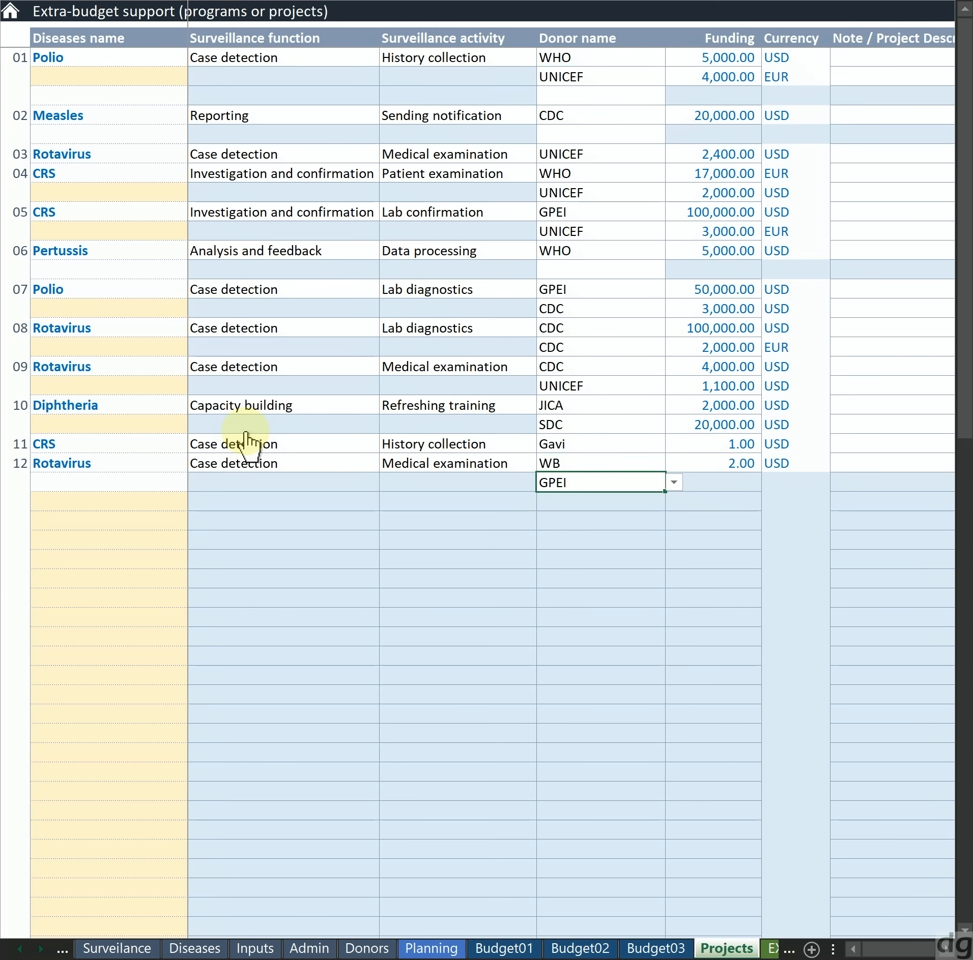
key("Down")
key("Down")
key("Up")
key("Up")
key("Left")
key("Right")
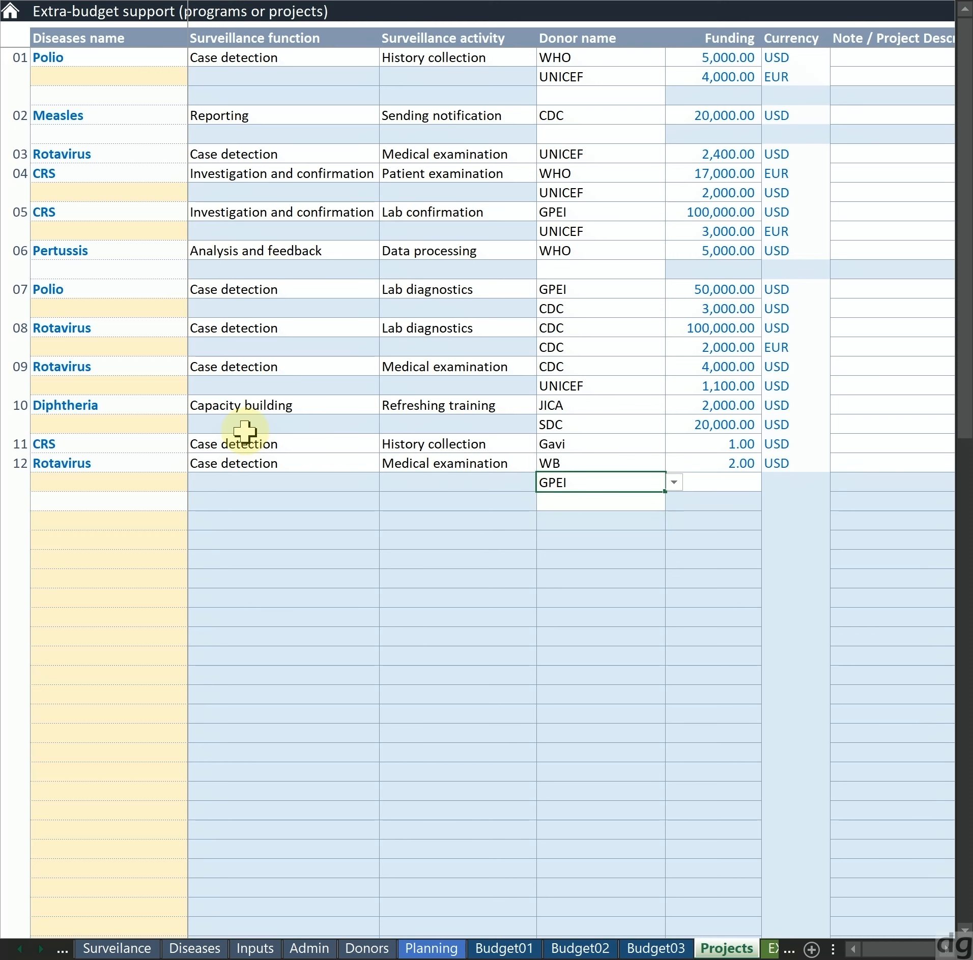
key("Left")
key("Right")
key("Right")
type("200")
key("Tab")
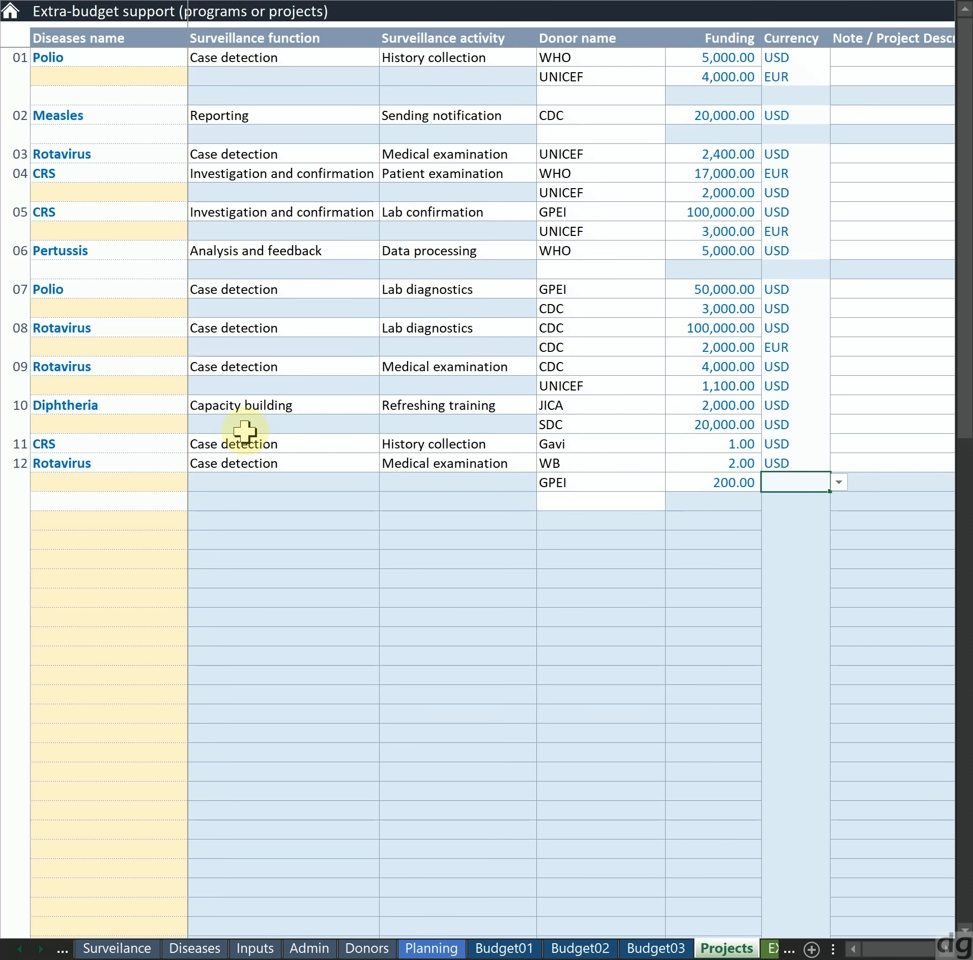
Compare the EUR and USD options and set the GPEI row's currency to USD
key("alt+Down")
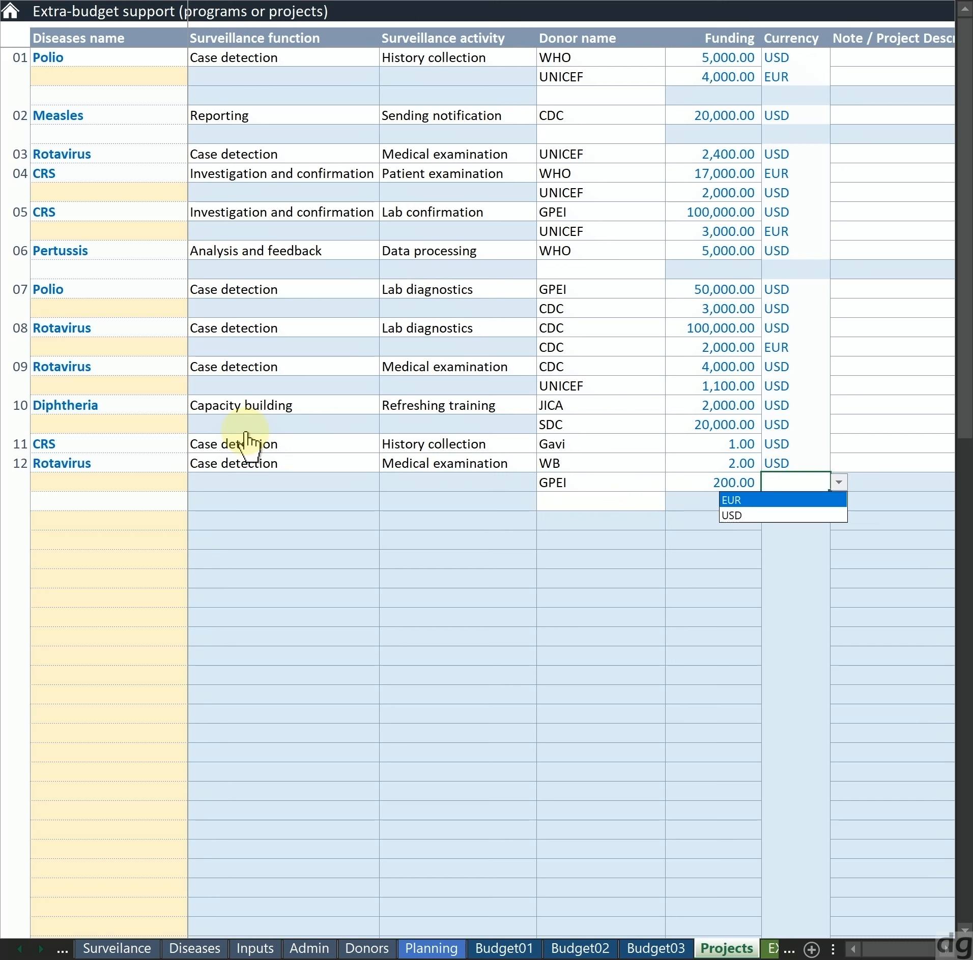
key("Down")
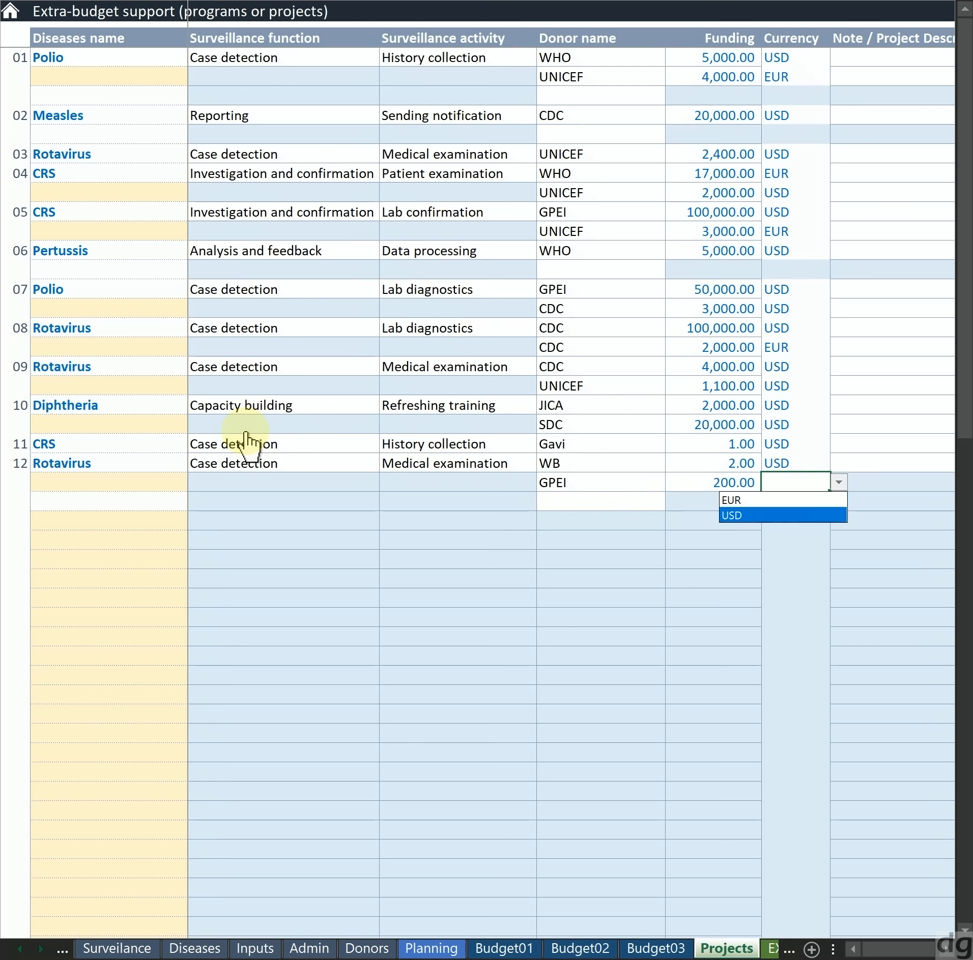
key("Up")
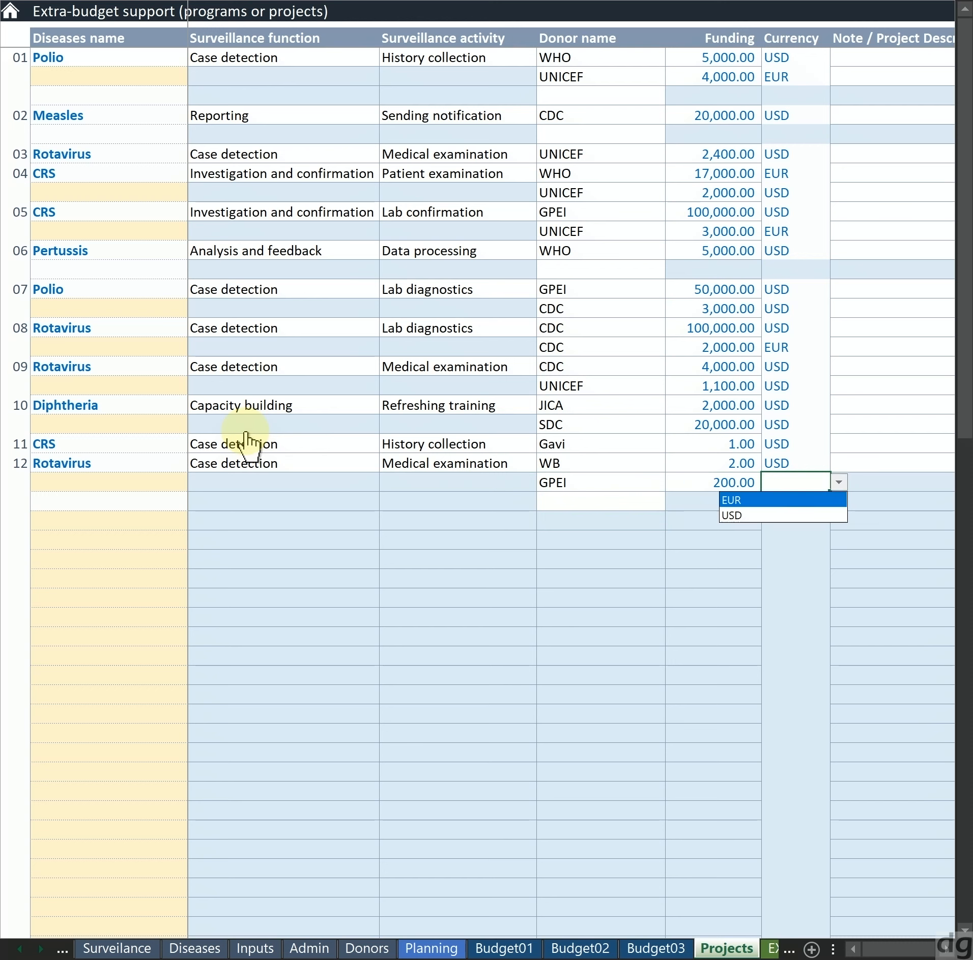
key("Down")
key("Return")
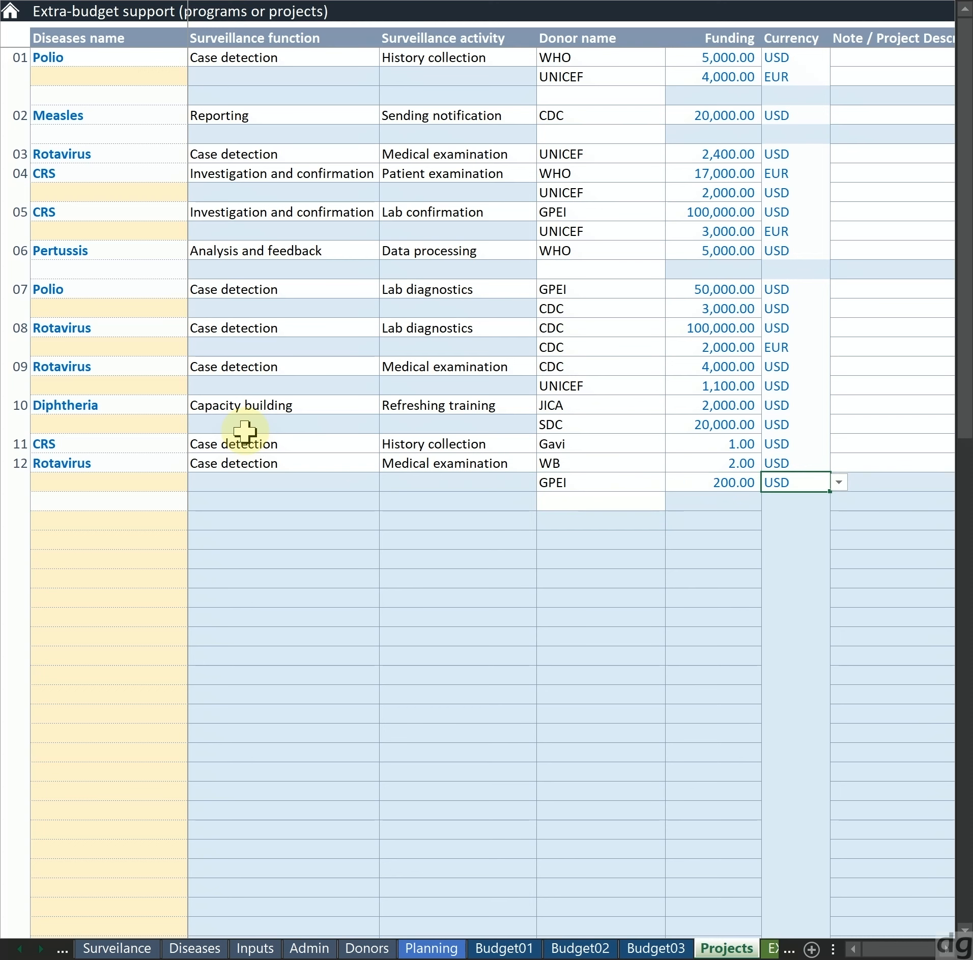
Compare the open disease and donor cells in the blank row beneath project 12's GPEI donor
key("Left")
key("Left")
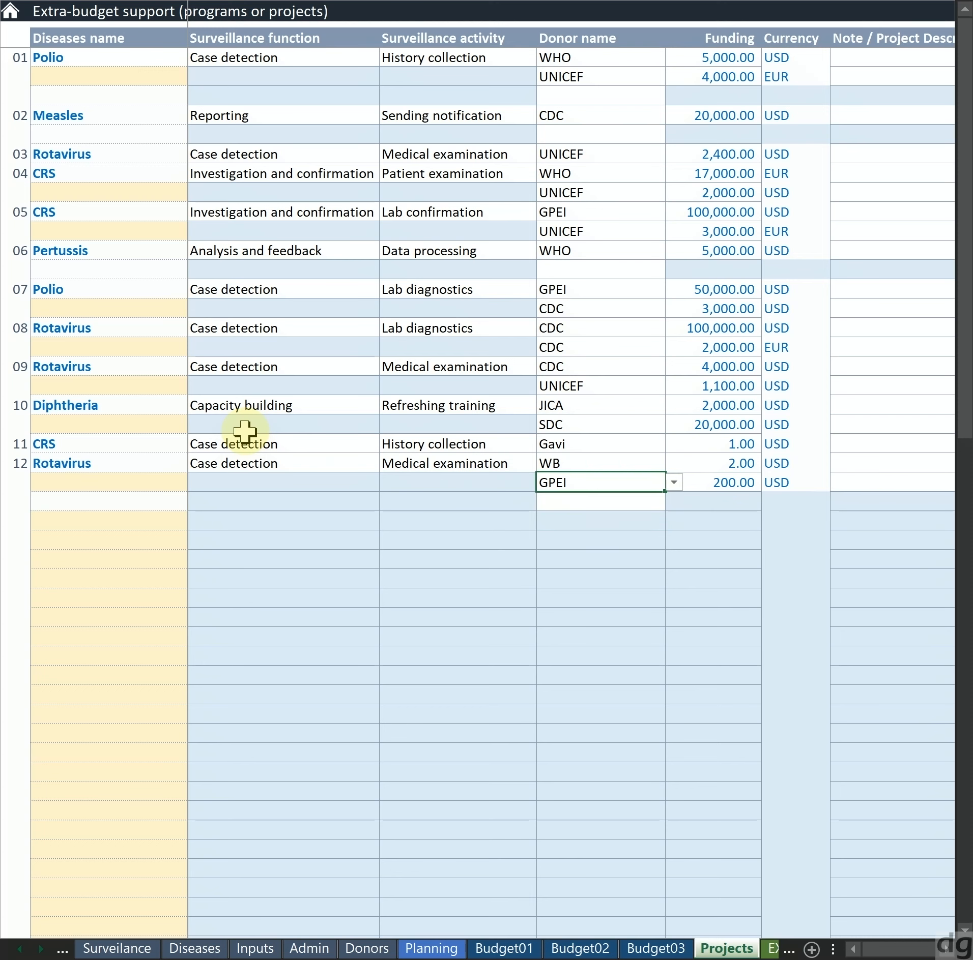
key("Down")
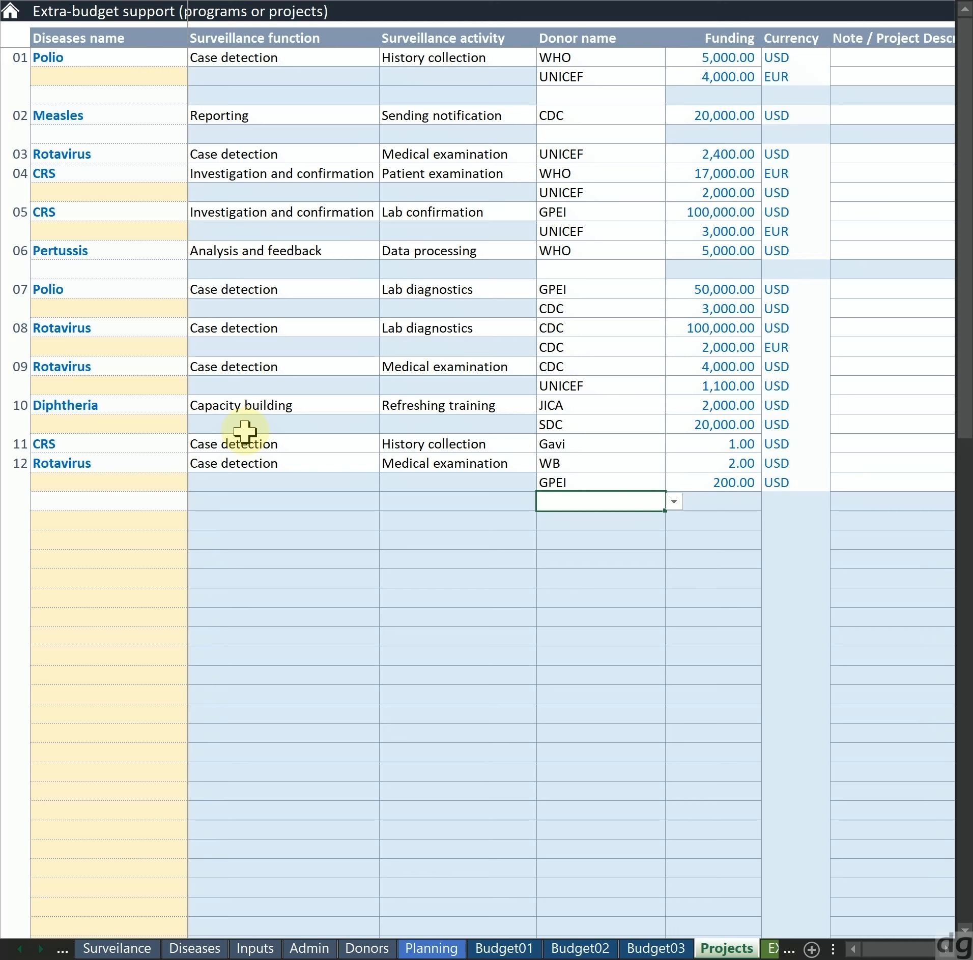
key("Left")
key("Left")
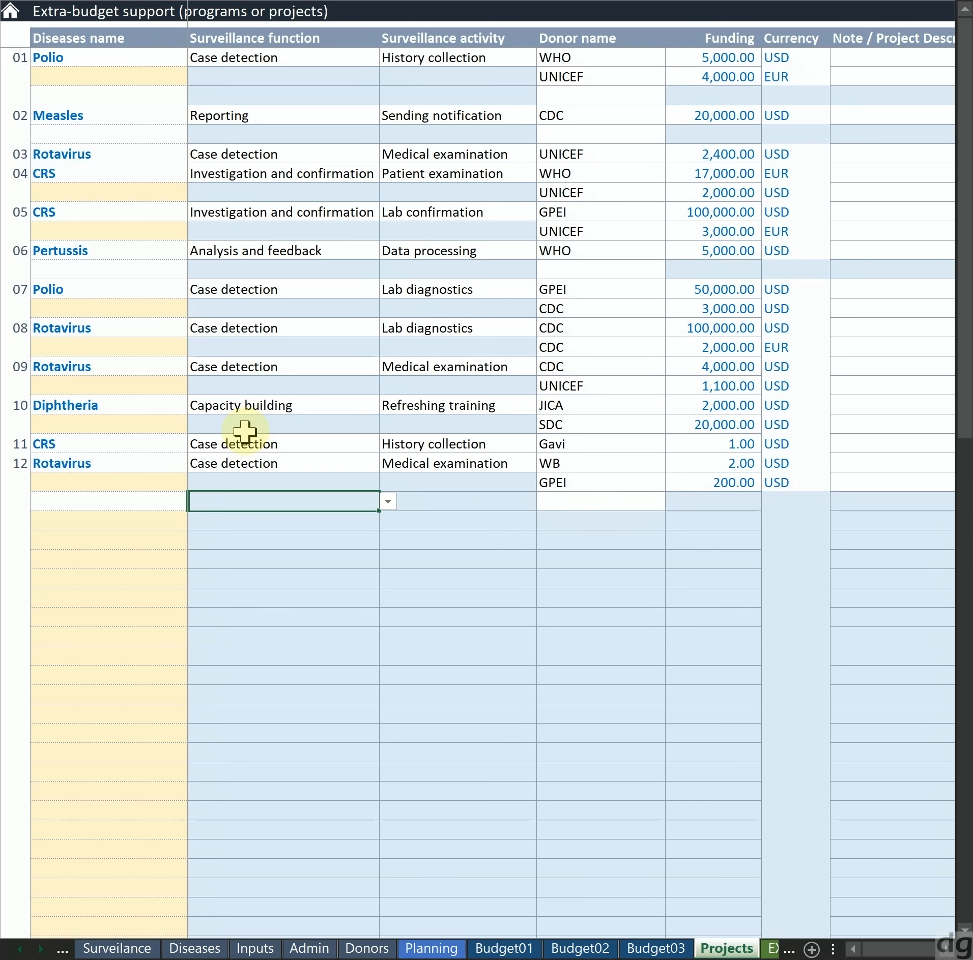
key("Right")
key("Right")
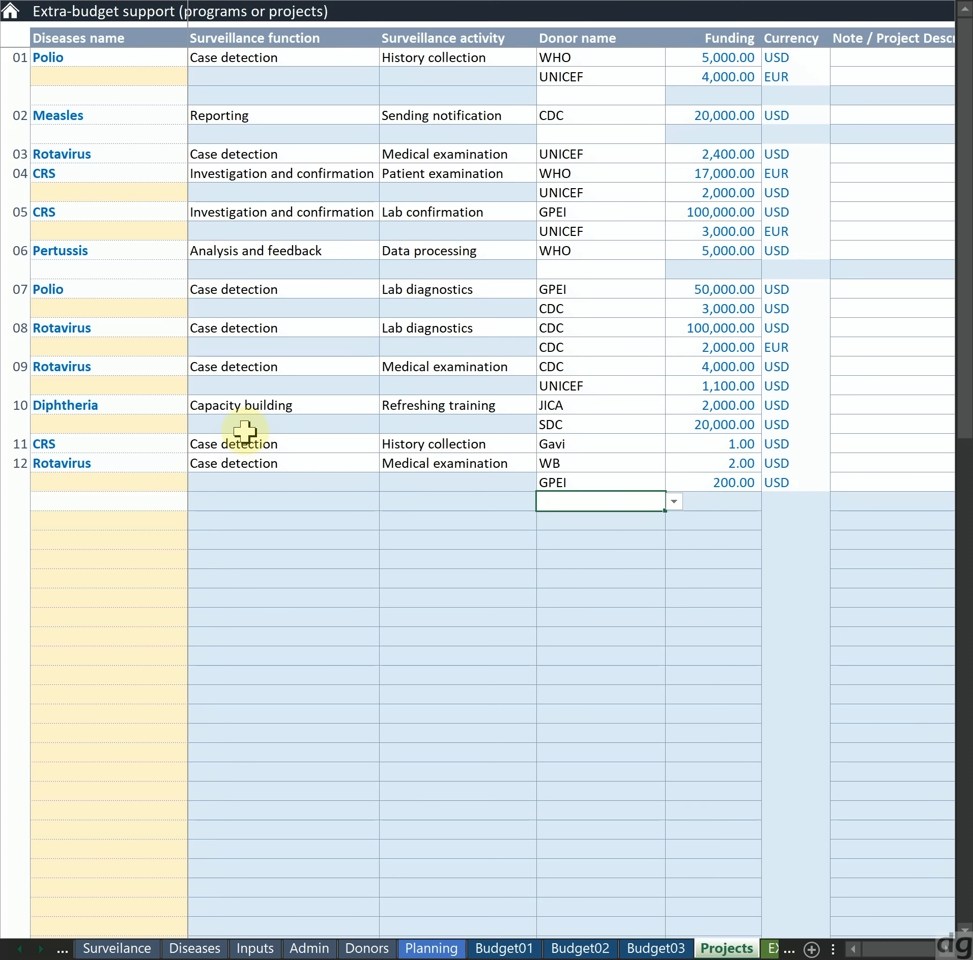
key("Left")
key("Left")
key("Left")
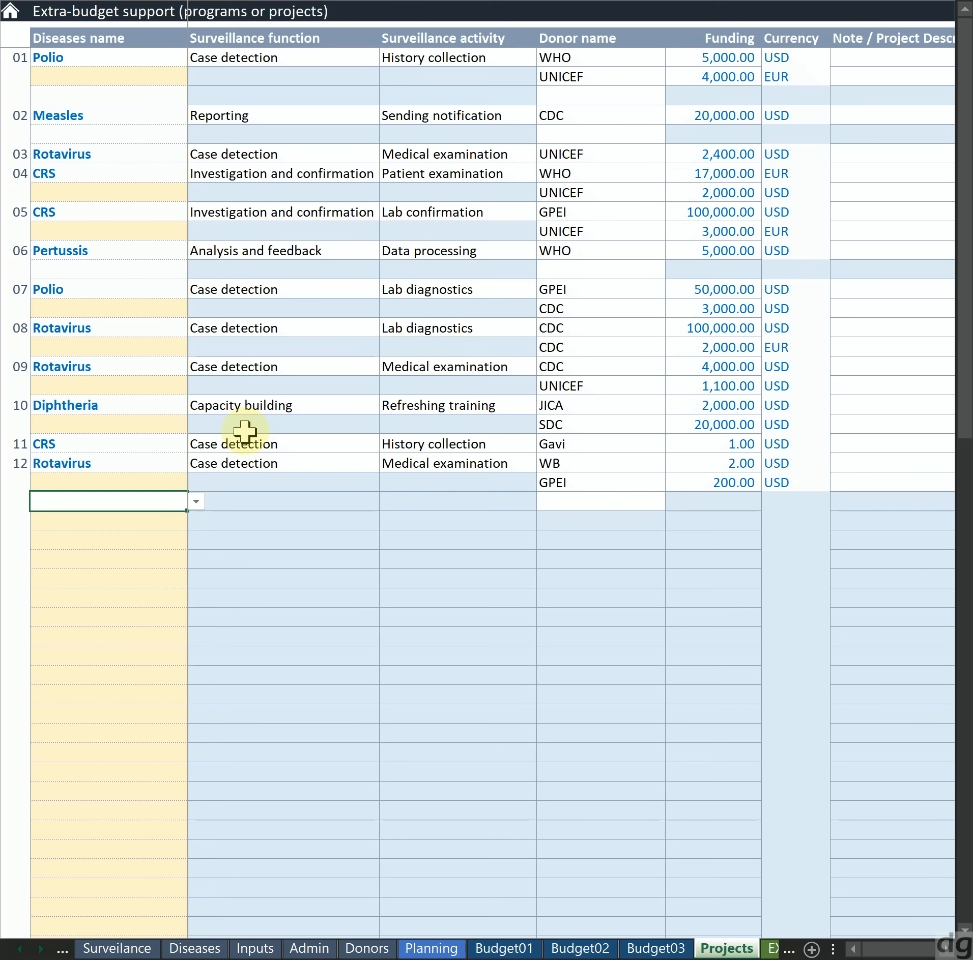
key("Right")
key("Right")
key("Right")
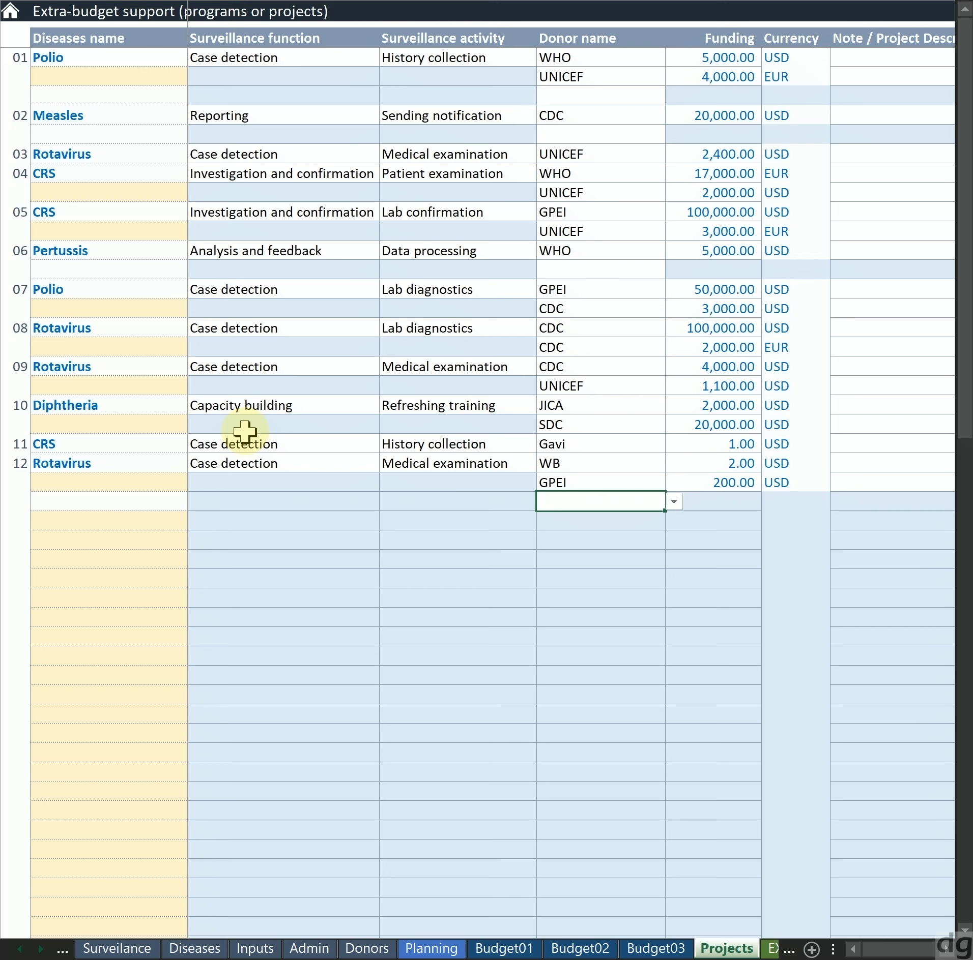
Examine the shaded function cells in the blank rows below project 12, and return to the open donor cell
key("Left")
key("Left")
key("Down")
key("Down")
key("Down")
key("Down")
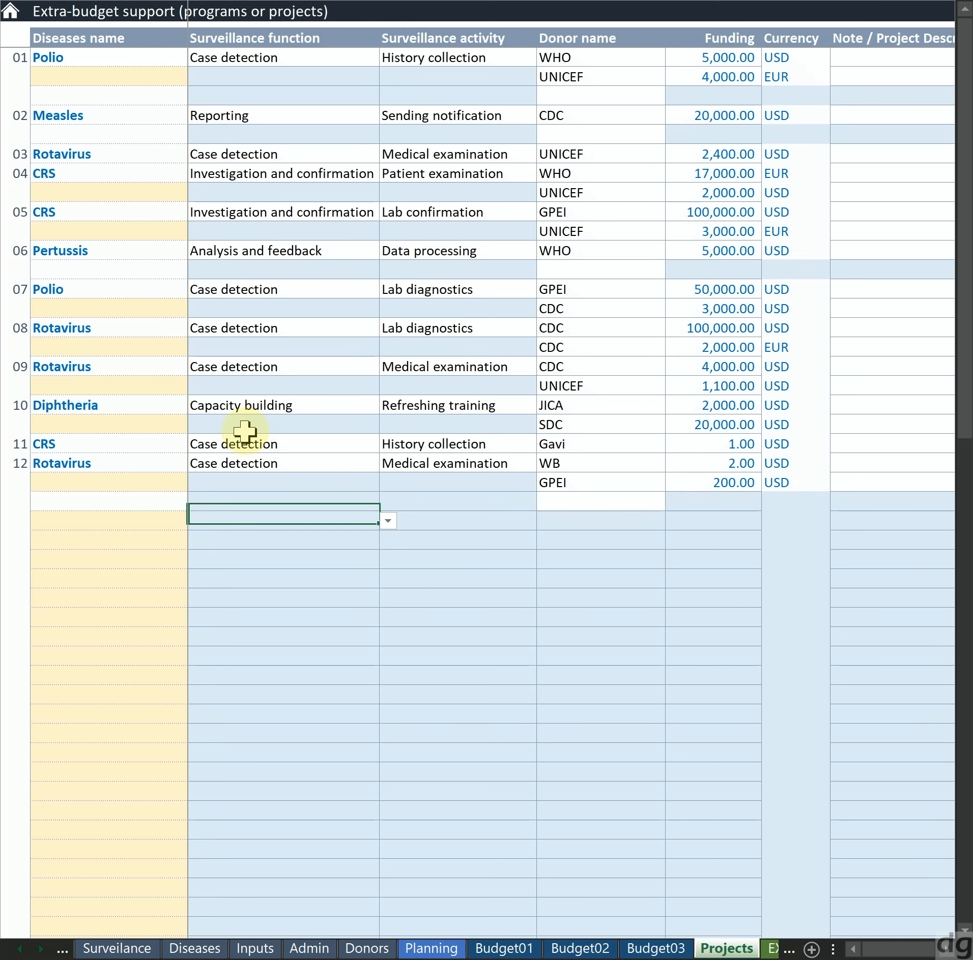
key("Up")
key("Up")
key("Up")
key("Up")
key("Up")
key("Up")
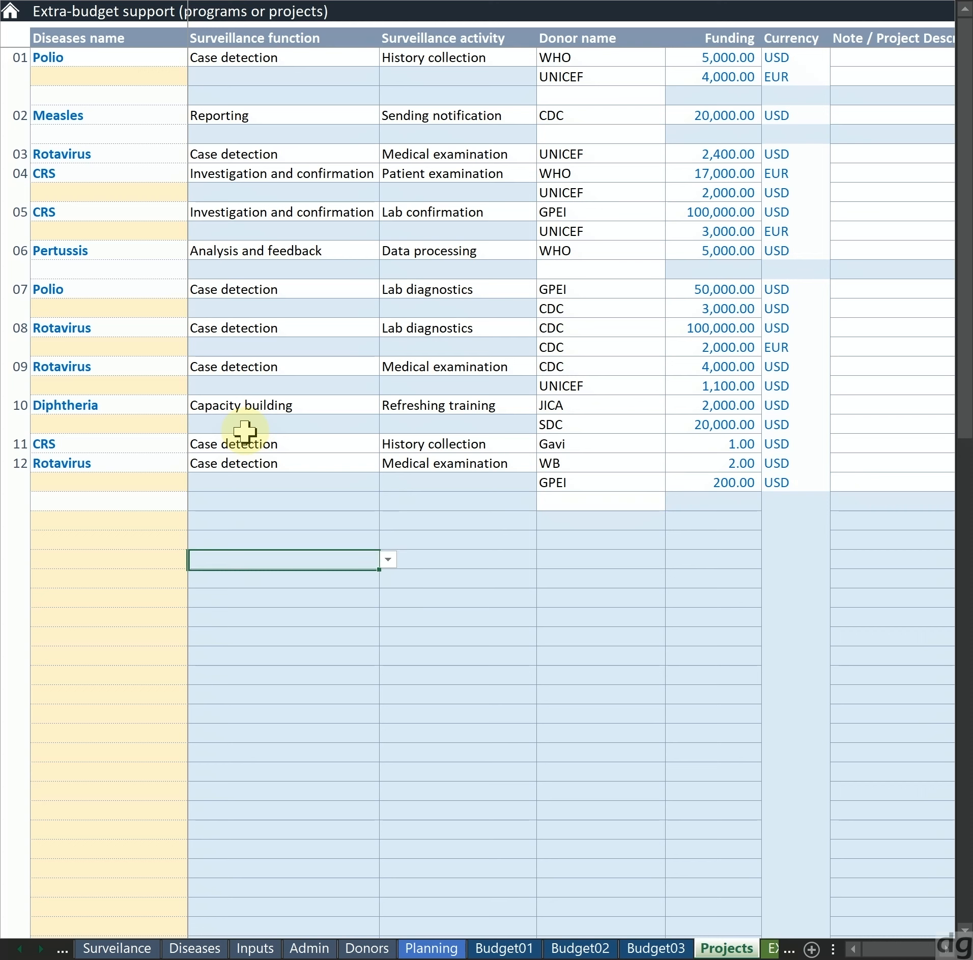
key("Right")
key("Right")
key("Down")
key("Down")
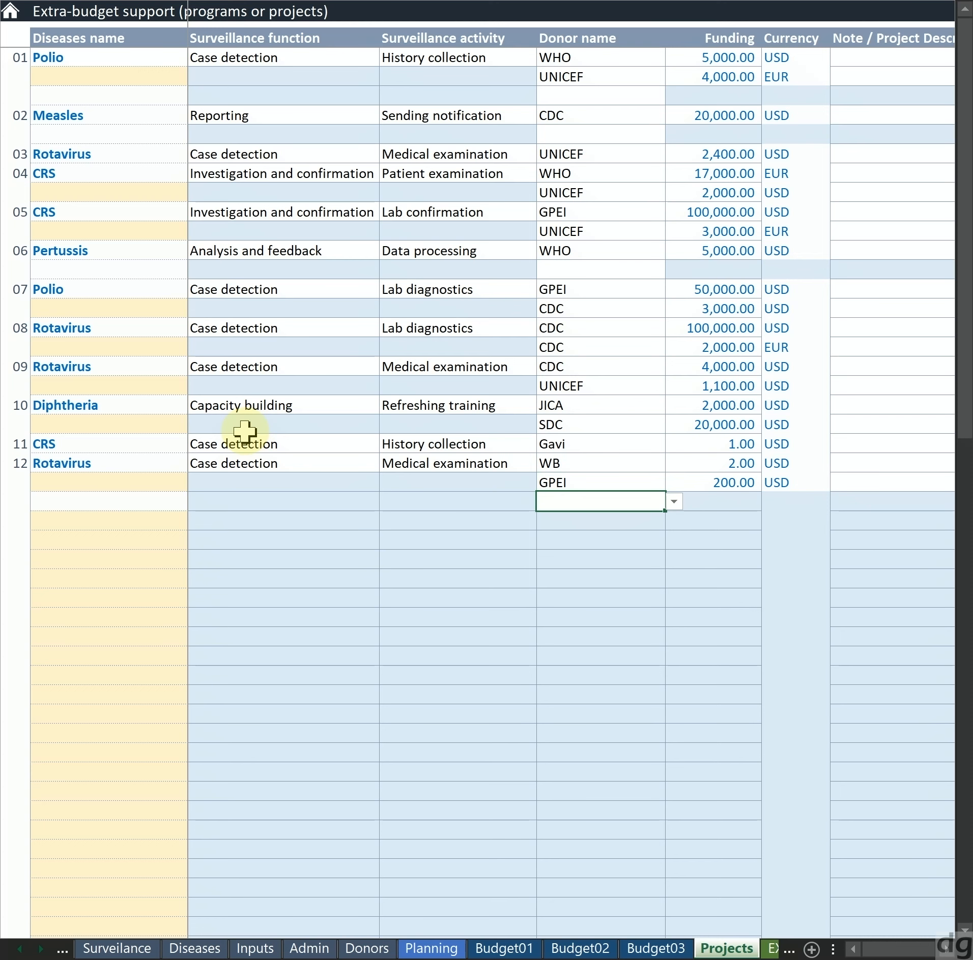
Check the project number cell of the Rotavirus project that the blank donor rows belong to
key("Left")
key("Left")
key("Left")
key("Up")
key("Up")
key("Left")
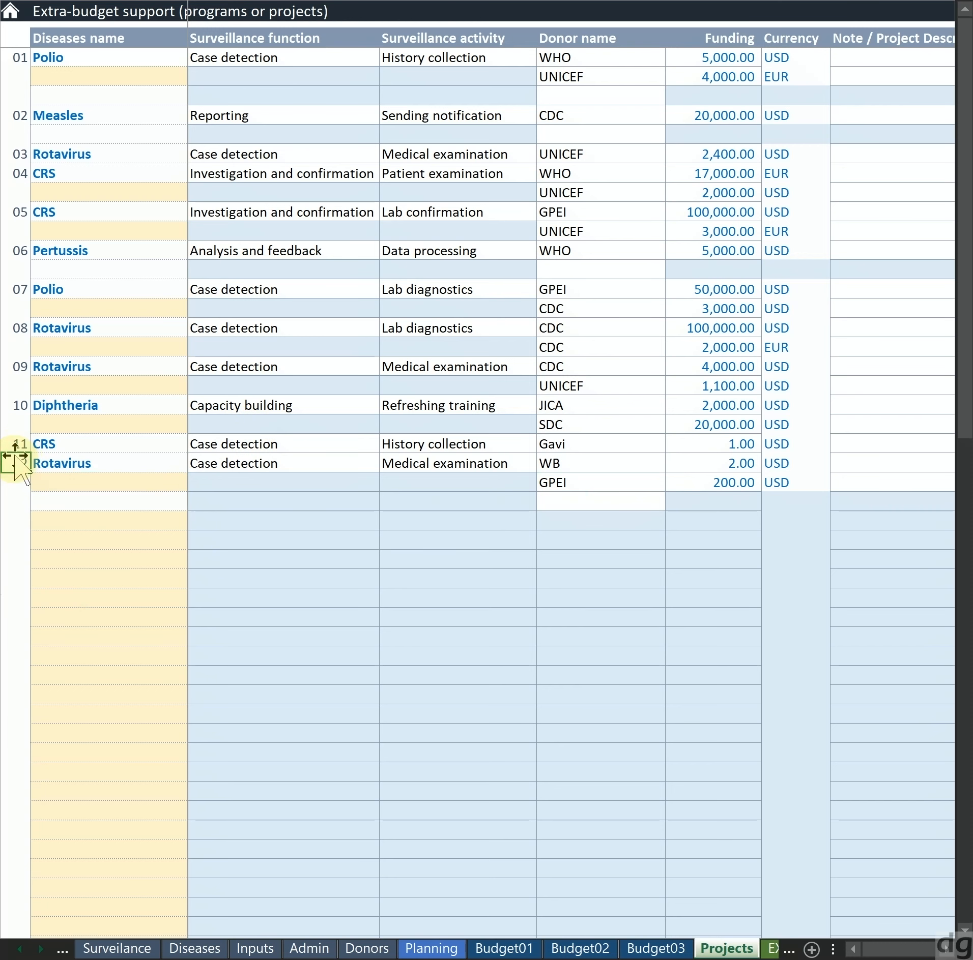
Select GPEI again as the donor in the next open row under project 12
left_click(572, 519)
key("Up")
key("alt+Down")
key("Down")
key("Down")
key("Down")
key("Return")
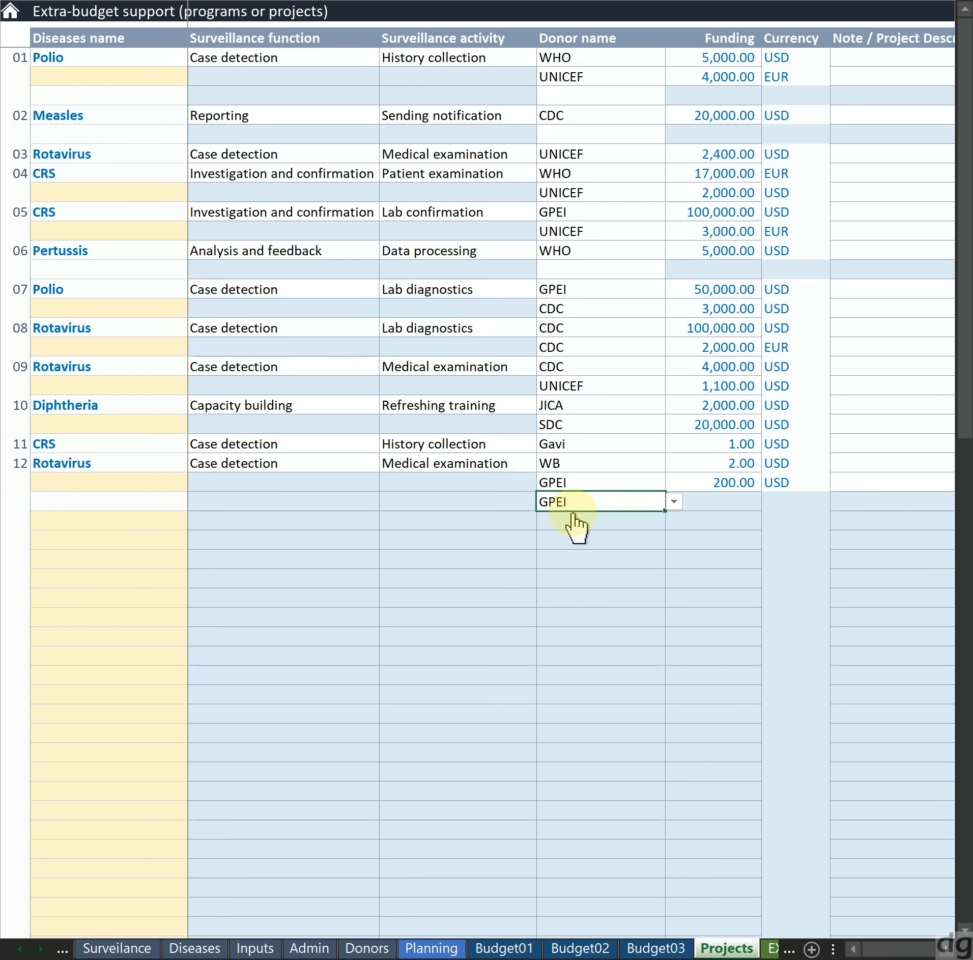
Enter 3 as the second GPEI row's funding and USD as its currency
key("Tab")
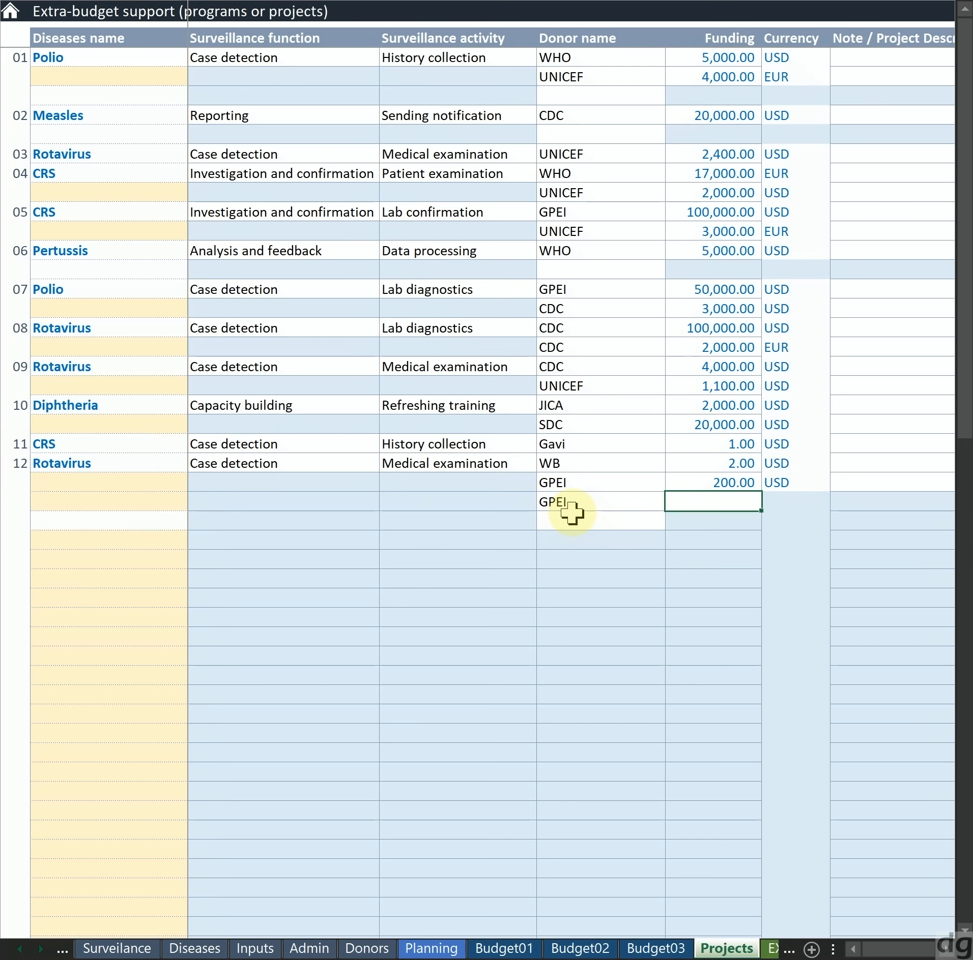
type("3")
key("Tab")
key("alt+Down")
key("Escape")
type("USD")
key("shift+Tab")
key("shift+Tab")
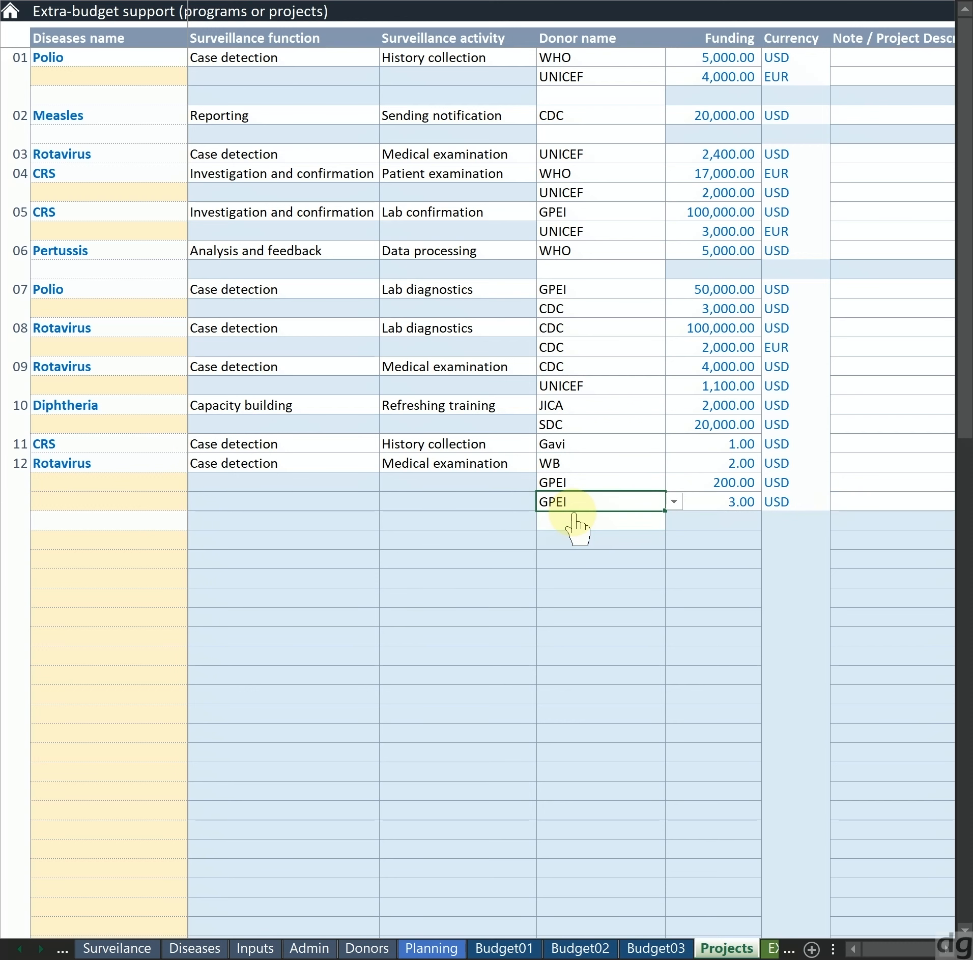
Highlight the donor and funding cells of the two GPEI rows under project 12 to compare them
key("Up")
key("Down")
key("Up")
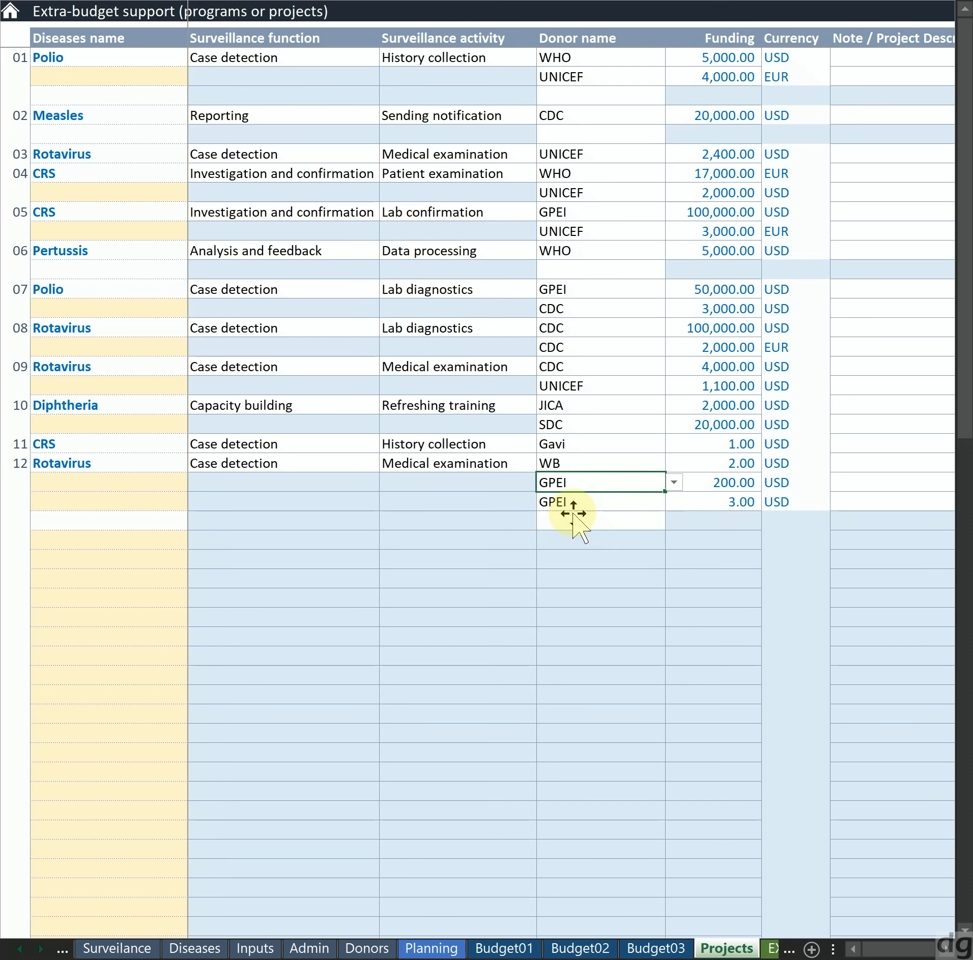
key("shift+Down")
key("shift+Right")
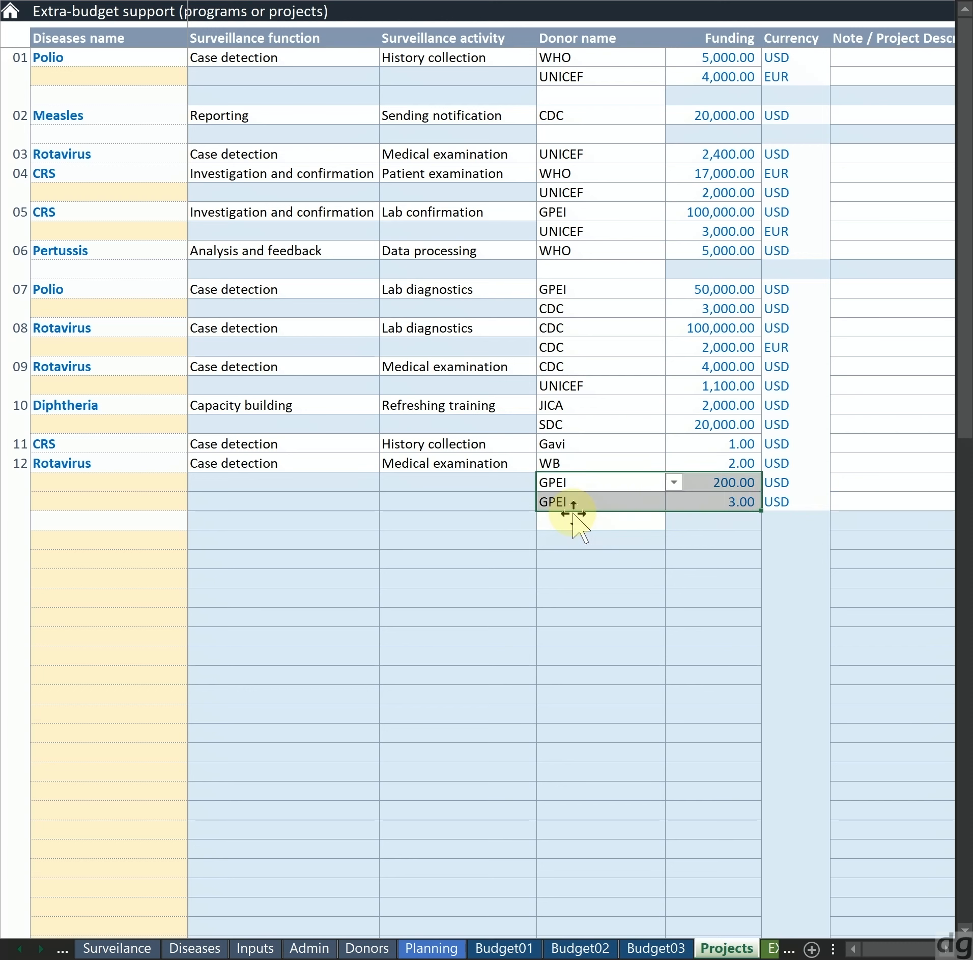
key("Left")
key("Right")
Choose JICA as the donor in the open row below the two GPEI rows
key("Down")
key("Down")
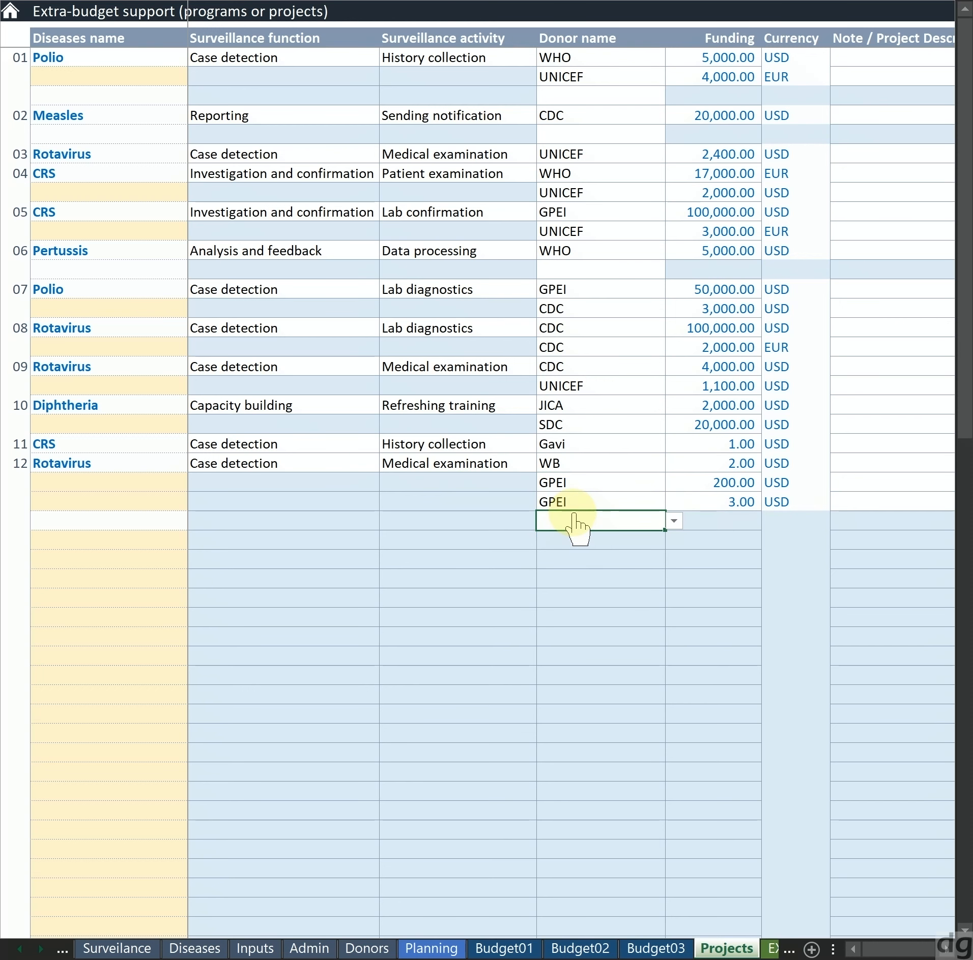
key("alt+Down")
key("Down")
key("Down")
key("Down")
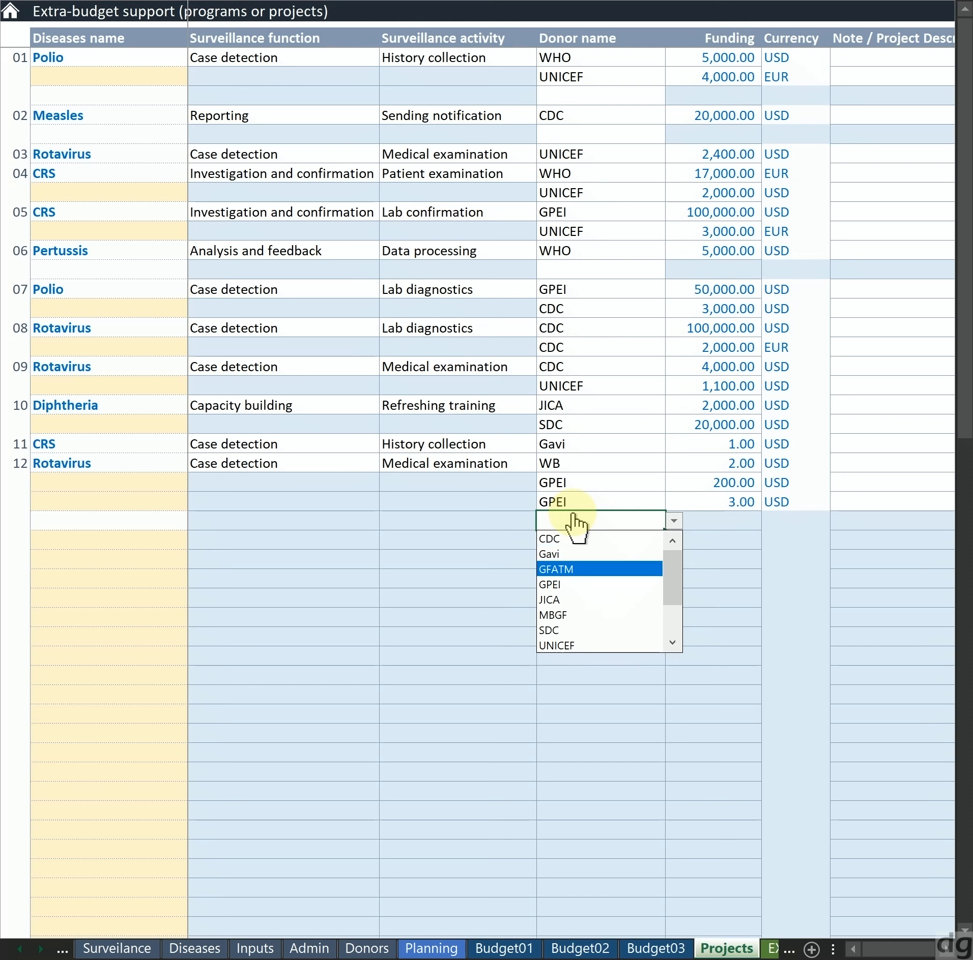
key("Down")
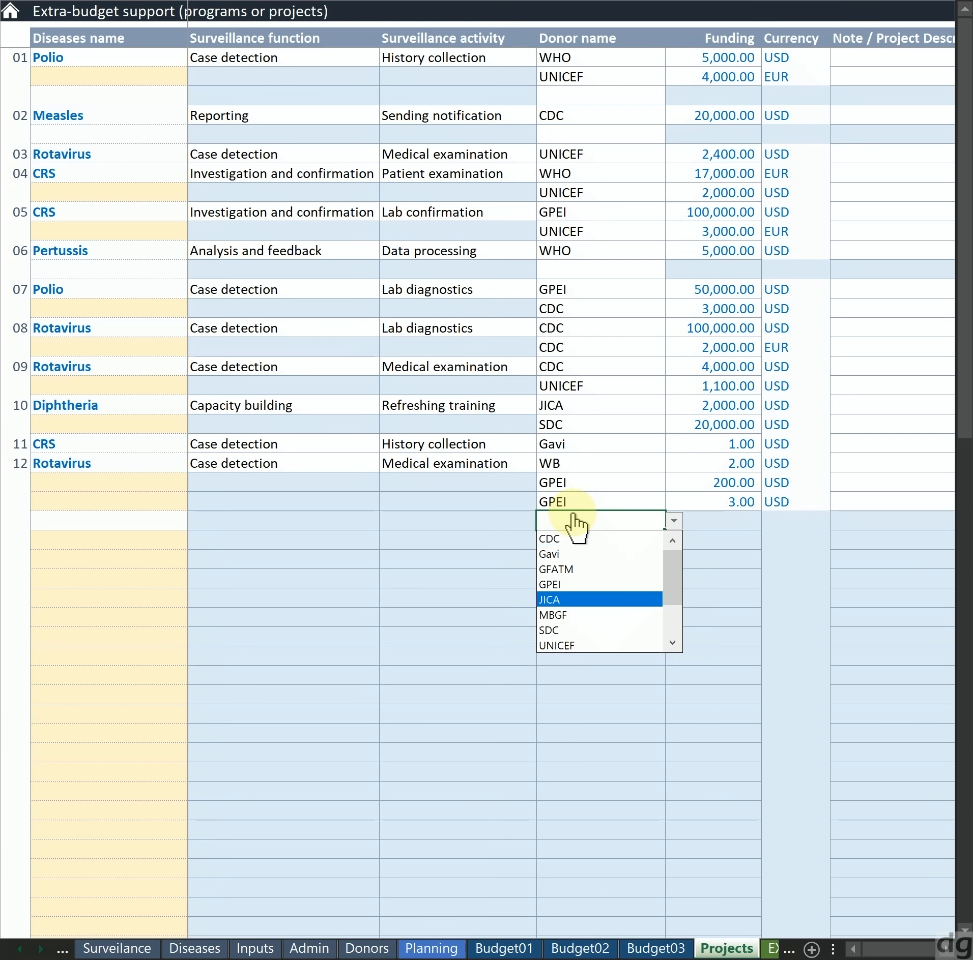
key("Return")
Set the second GPEI row's currency to EUR
key("Up")
key("Up")
key("Right")
key("Right")
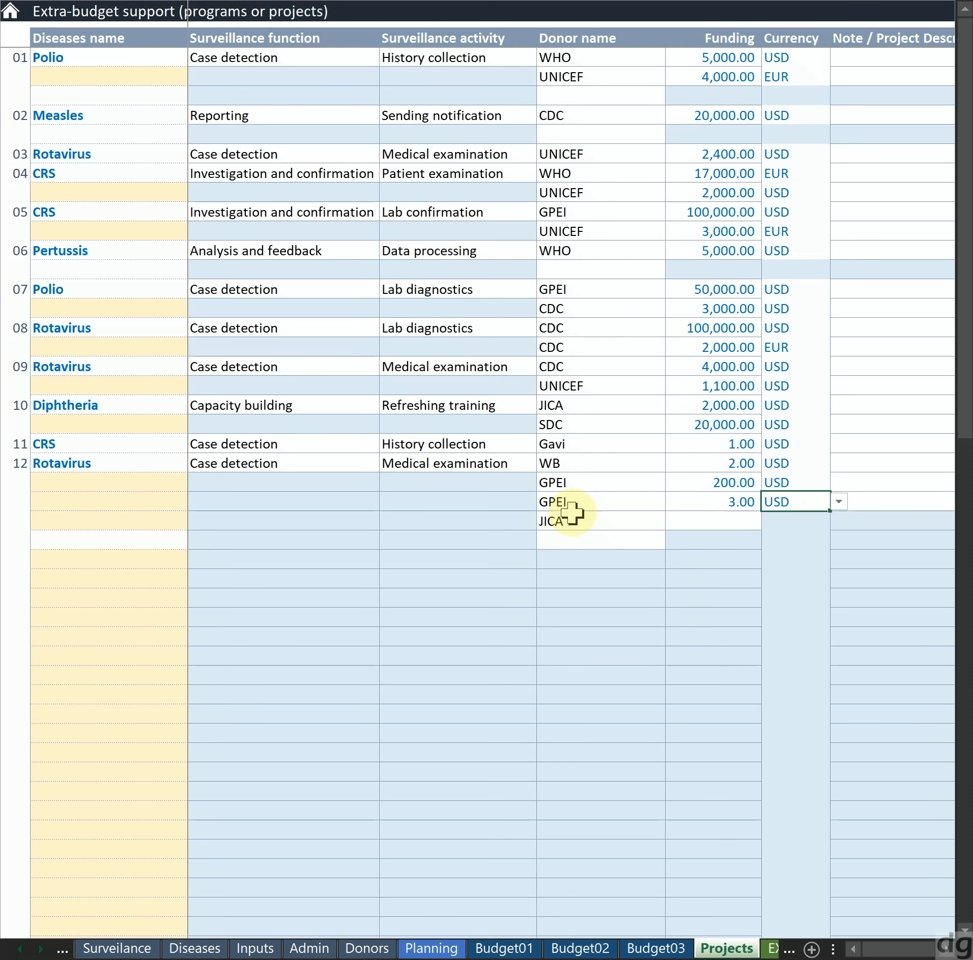
key("Down")
key("alt+Down")
key("Up")
key("Return")
Enter 100 as the funding amount for the JICA donor under project 12
key("Down")
key("Left")
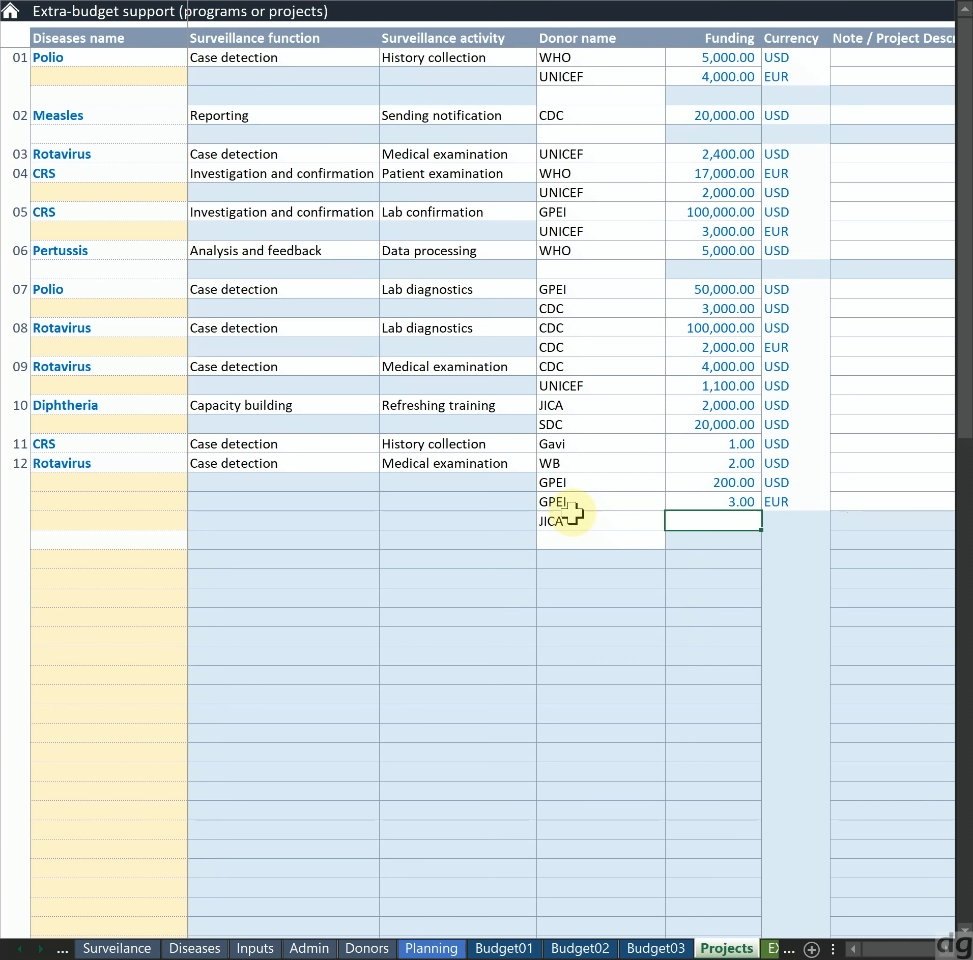
key("Left")
key("Right")
type("1--")
key("BackSpace")
key("BackSpace")
type("00")
key("Return")
Set the JICA row's currency to USD
key("Right")
key("alt+Down")
key("Down")
key("Return")
key("Return")
Start a new project in the row below the JICA donor by choosing Measles as its disease
key("Left")
key("Left")
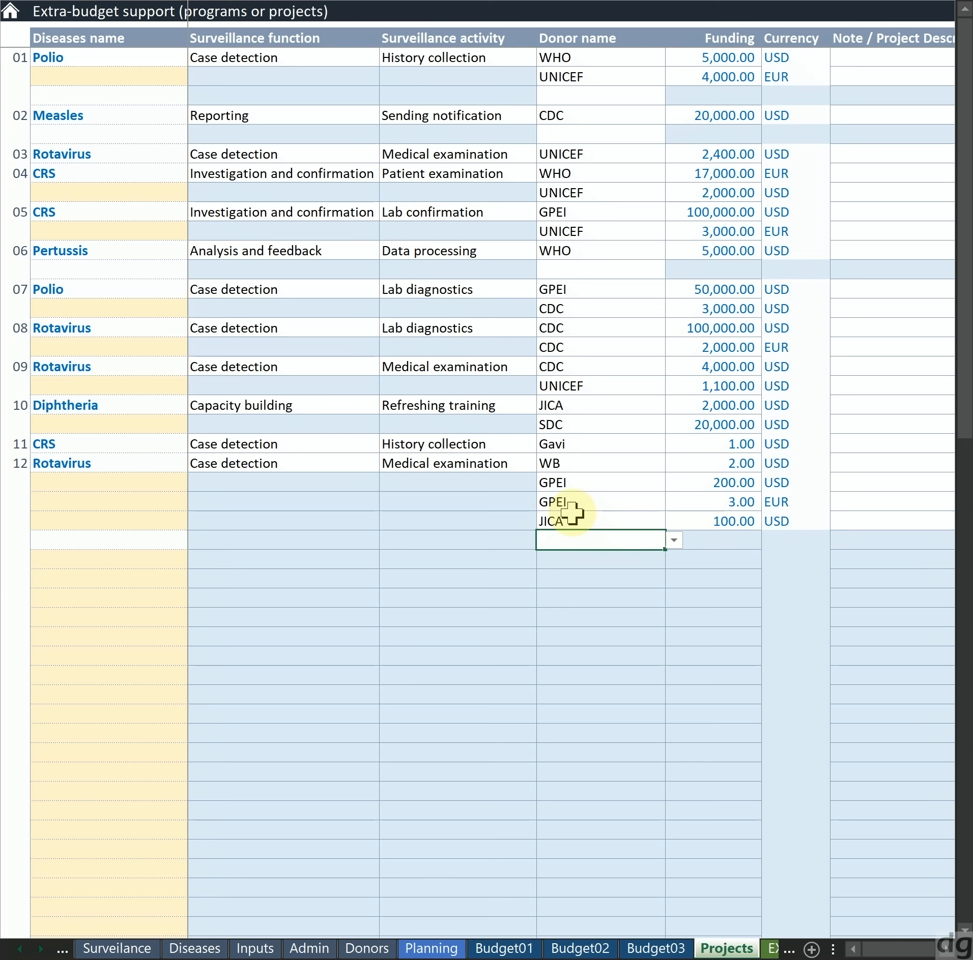
key("Left")
key("Left")
key("Left")
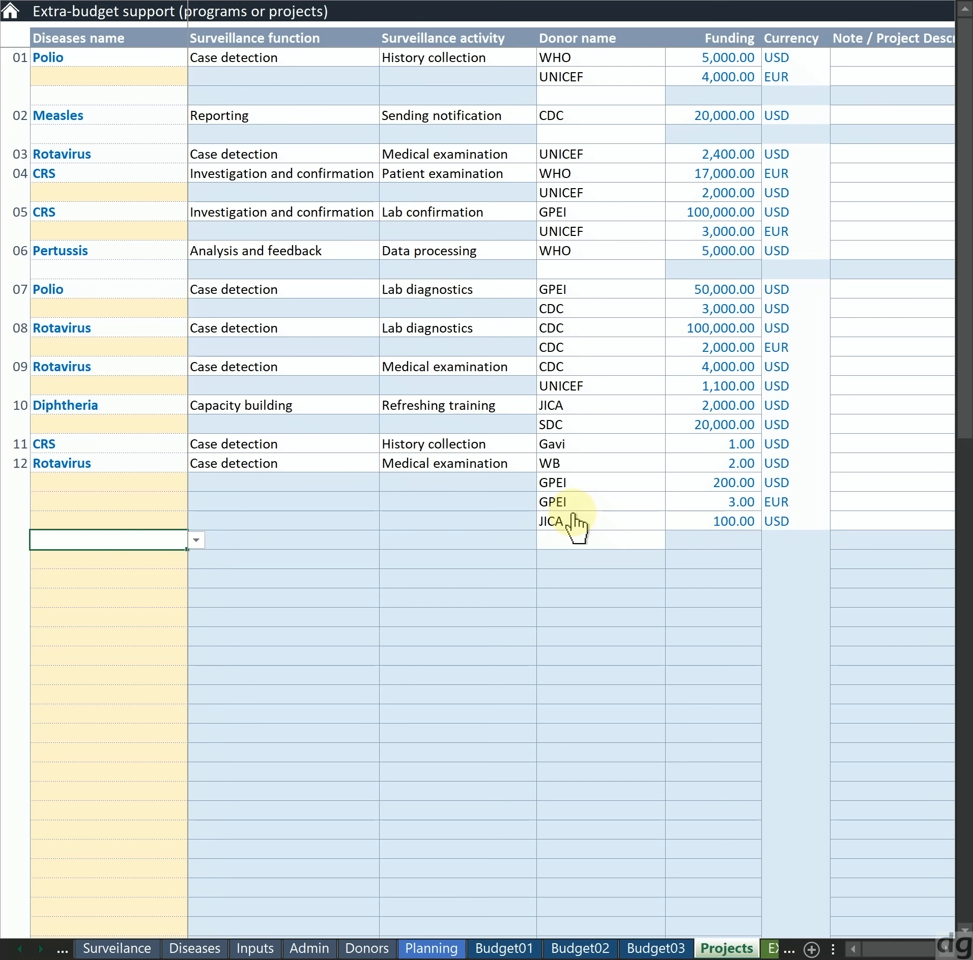
key("alt+Down")
key("Down")
key("Down")
key("Down")
key("Down")
key("Down")
key("Down")
key("Down")
key("Down")
key("Down")
key("Down")
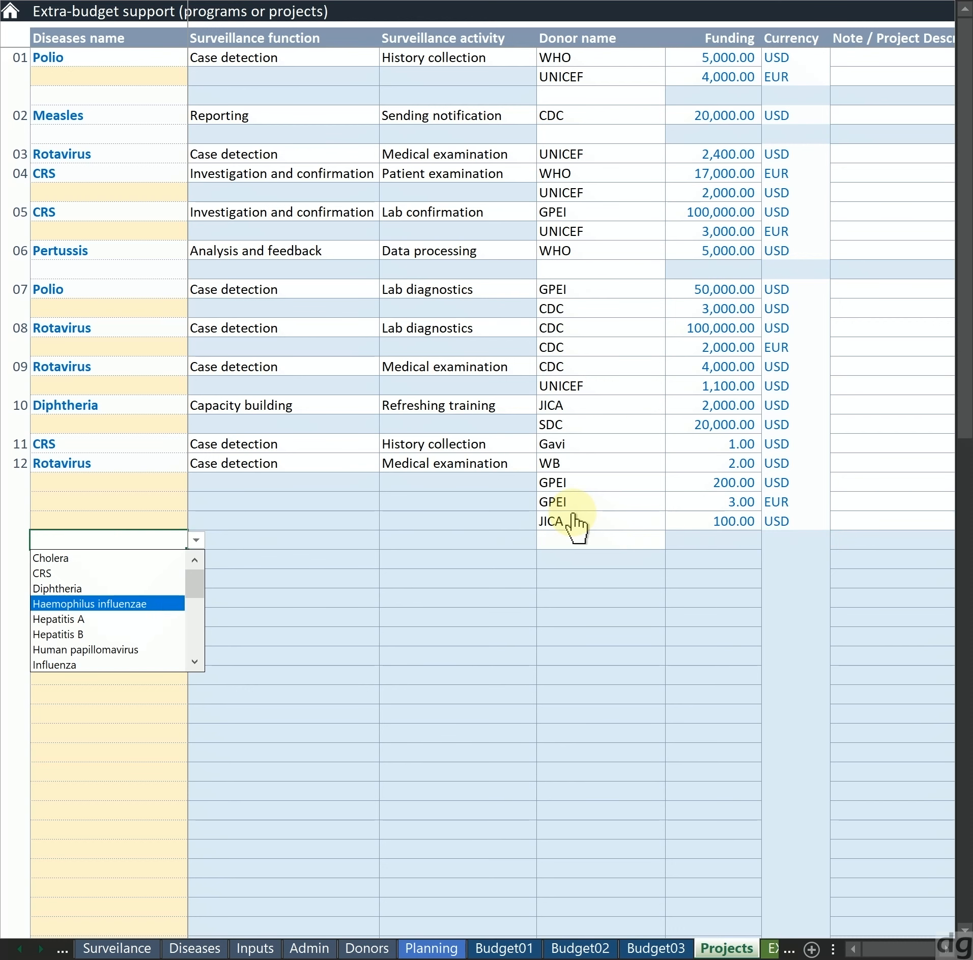
key("Up")
key("Return")
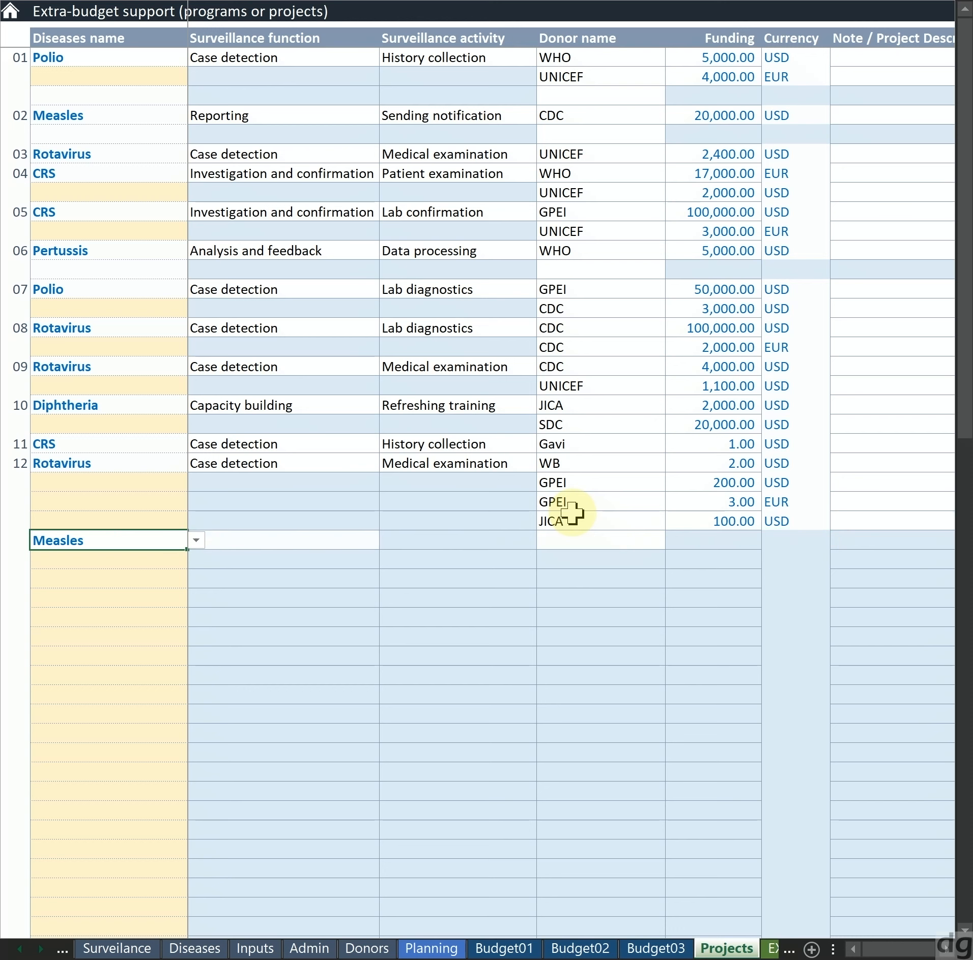
Set the new Measles project's surveillance function to Case detection
key("Tab")
key("alt+Down")
key("Down")
Set the new Measles project's surveillance activity to Observation
key("Down")
key("Return")
key("Tab")
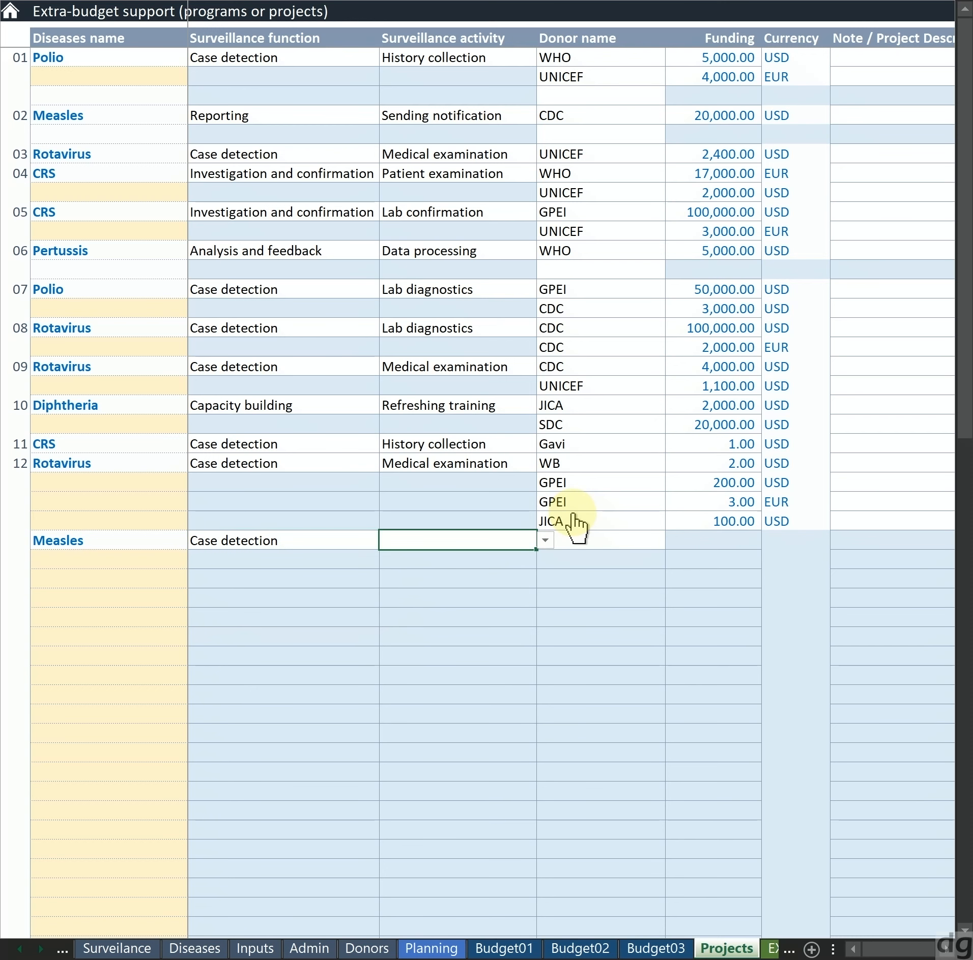
key("alt+Down")
Choose USAID as the donor for the new Measles project
key("Down")
key("Down")
key("Down")
key("Down")
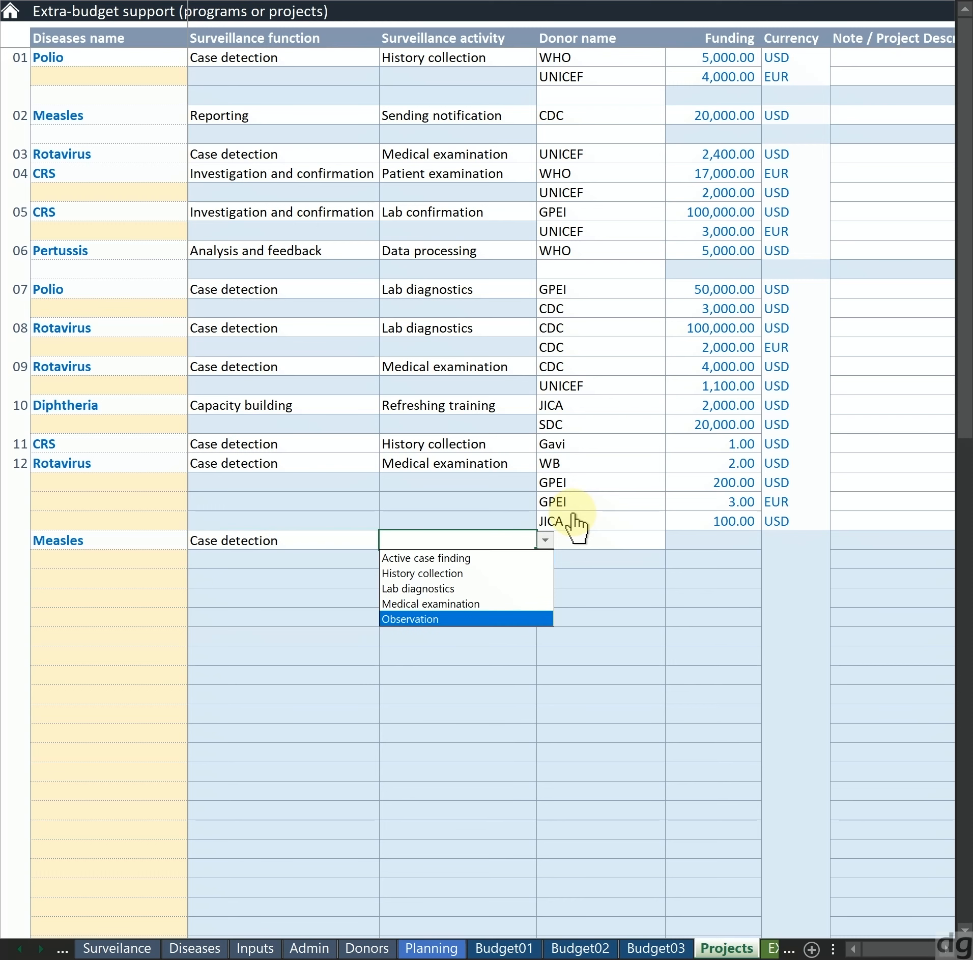
key("Return")
key("Tab")
key("Down")
key("Up")
key("alt+Down")
key("Down")
key("Down")
key("Down")
key("Down")
key("Down")
key("Down")
key("Down")
key("Down")
key("Down")
key("Down")
key("Down")
key("Down")
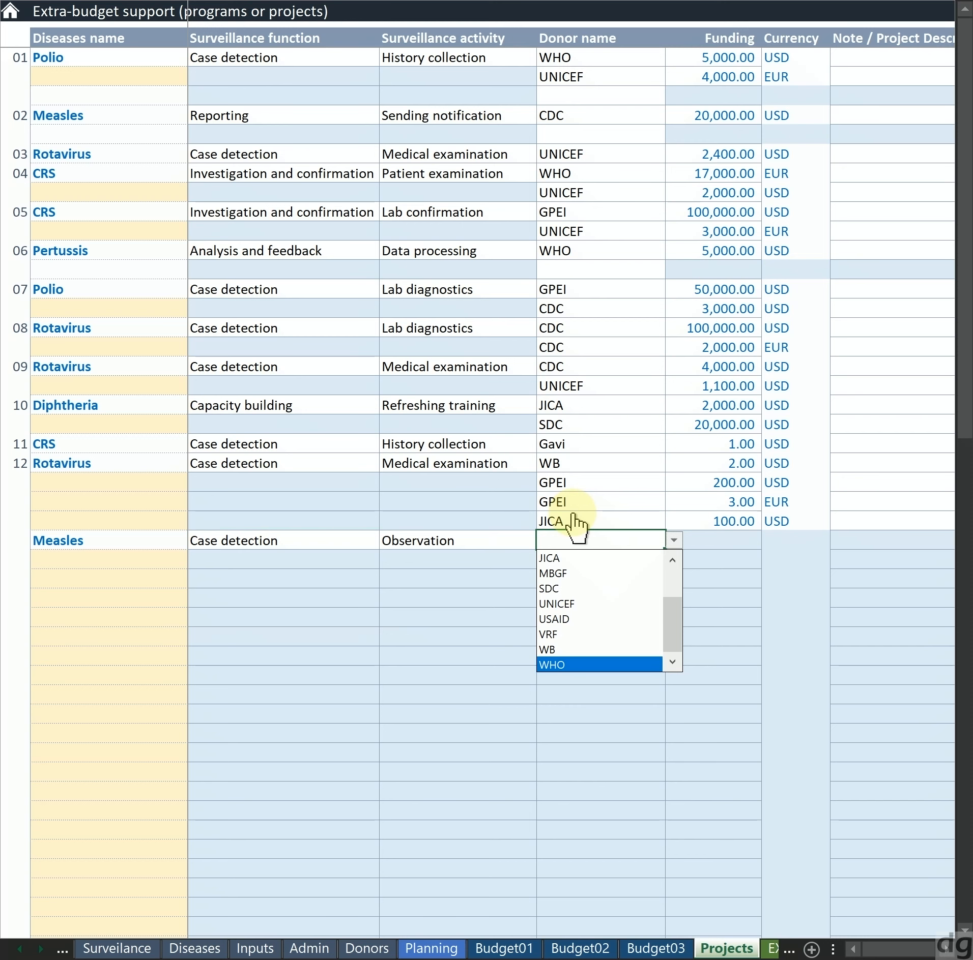
key("Up")
key("Up")
key("Up")
key("Return")
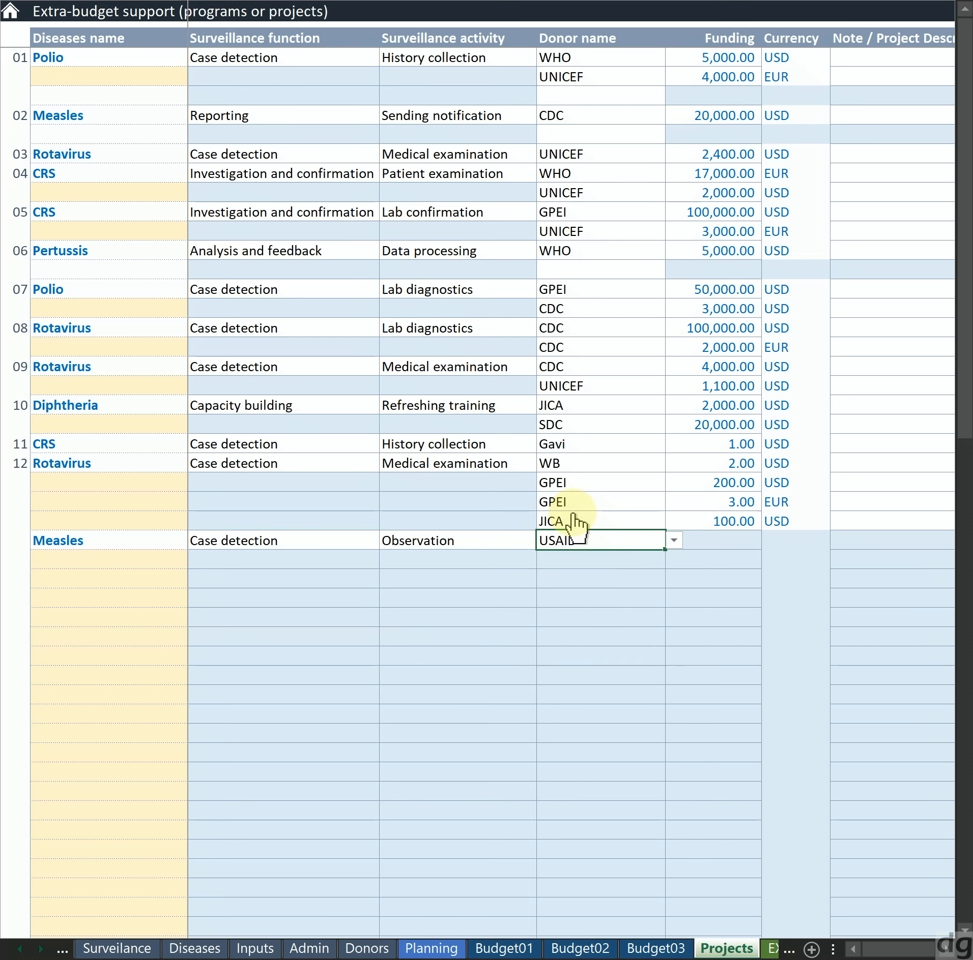
Enter 20202 as the USAID donor's funding amount and set its currency to USD
key("Tab")
type("20202")
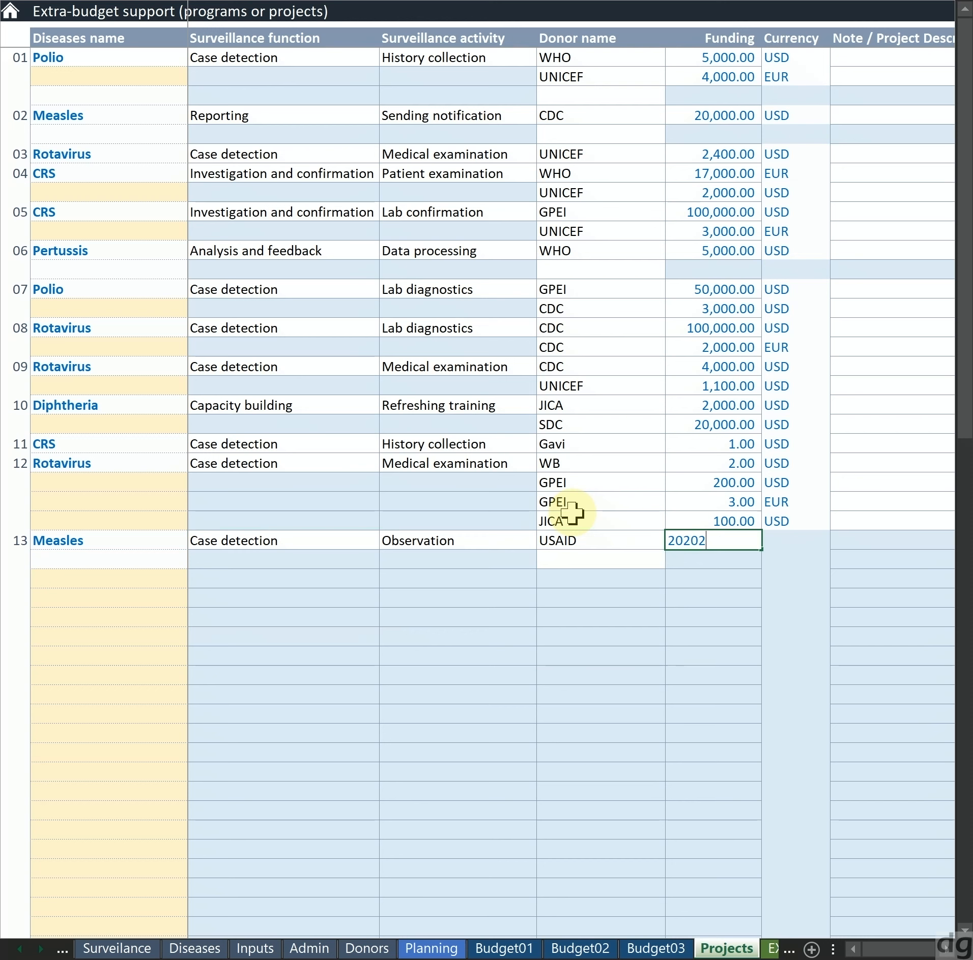
key("Tab")
type("USD")
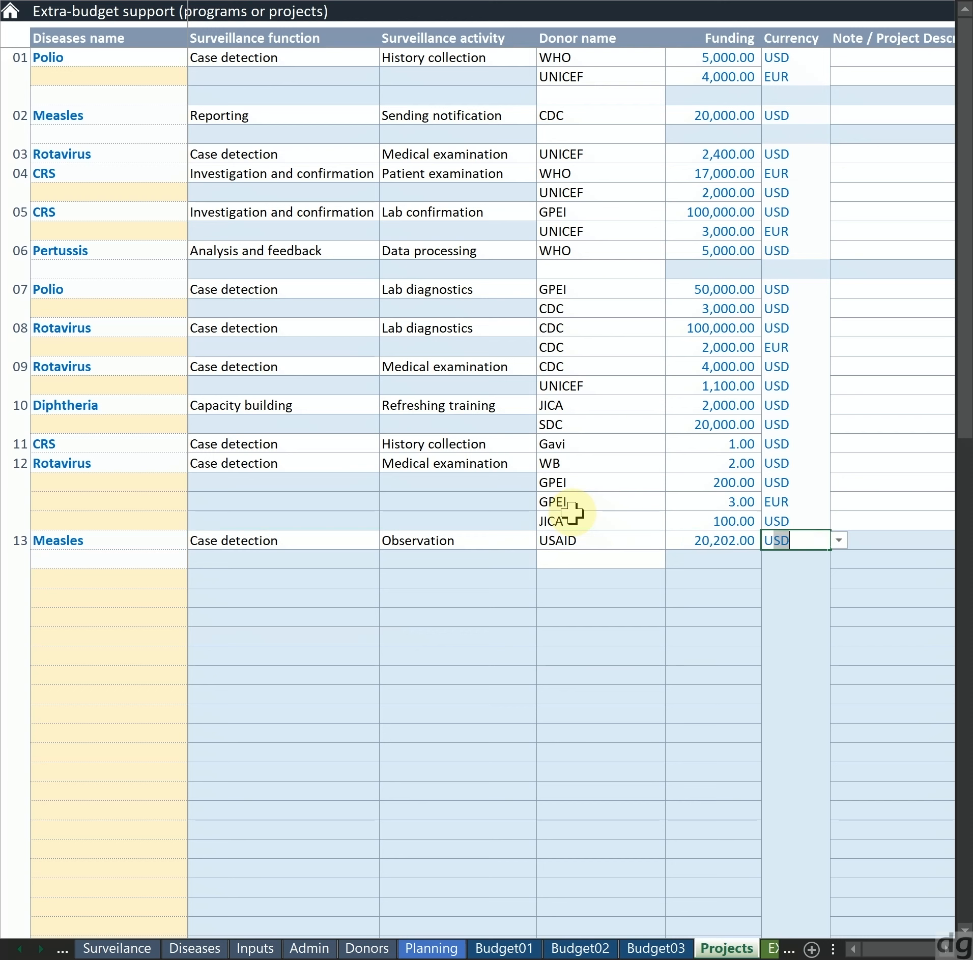
key("Return")
Review the new Measles project's row from disease, function and activity to donor and funding
key("Left")
key("Left")
key("Left")
key("Left")
key("Up")
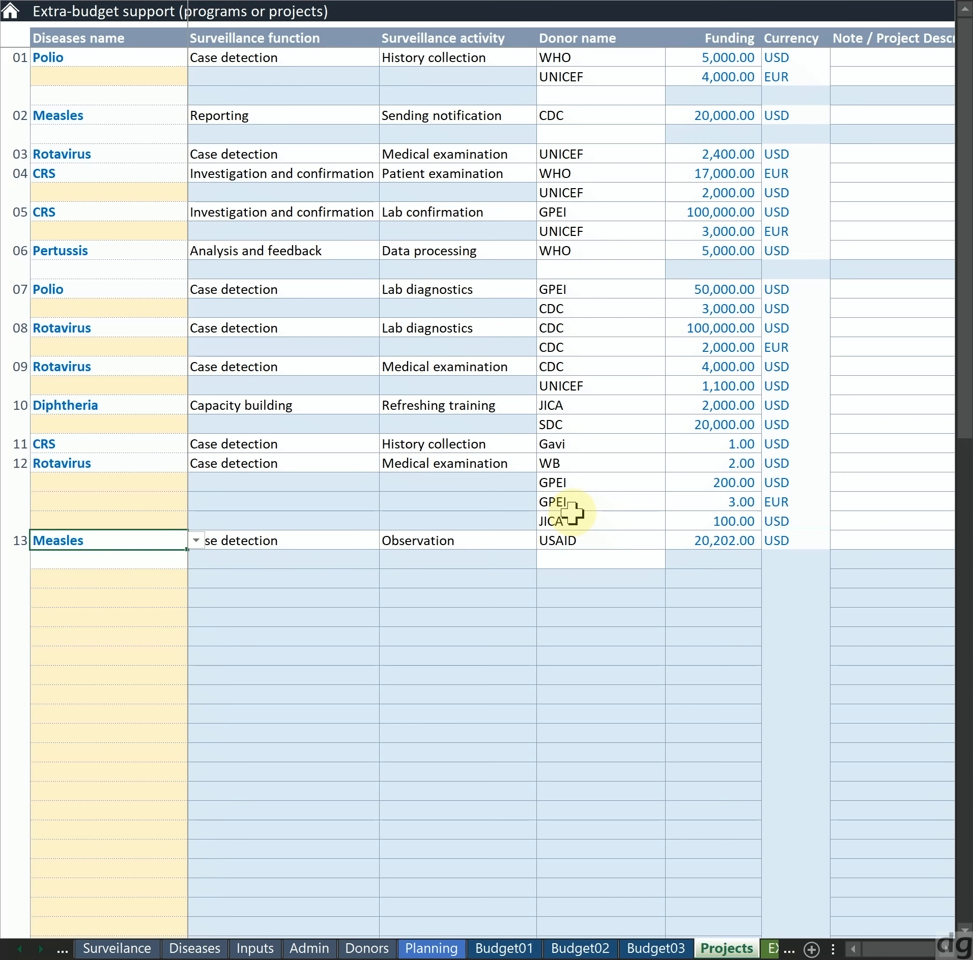
key("shift+Right")
key("shift+Right")
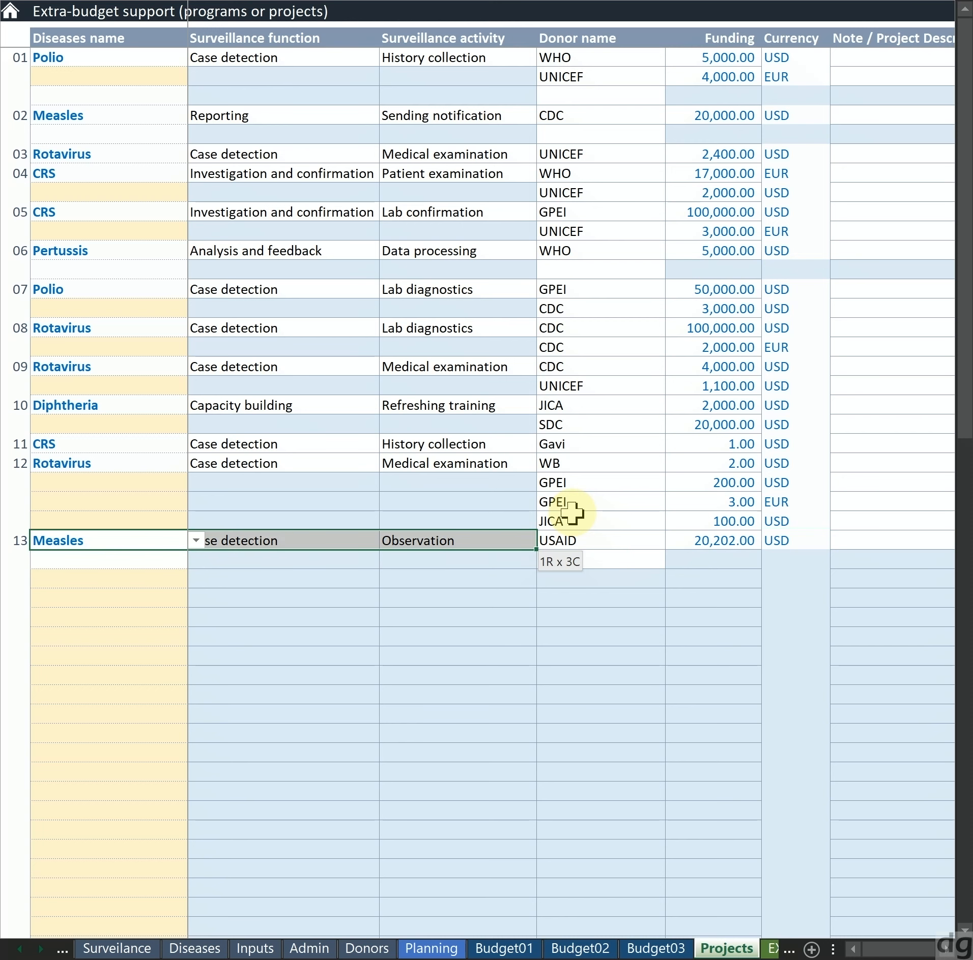
key("Right")
key("Right")
key("Right")
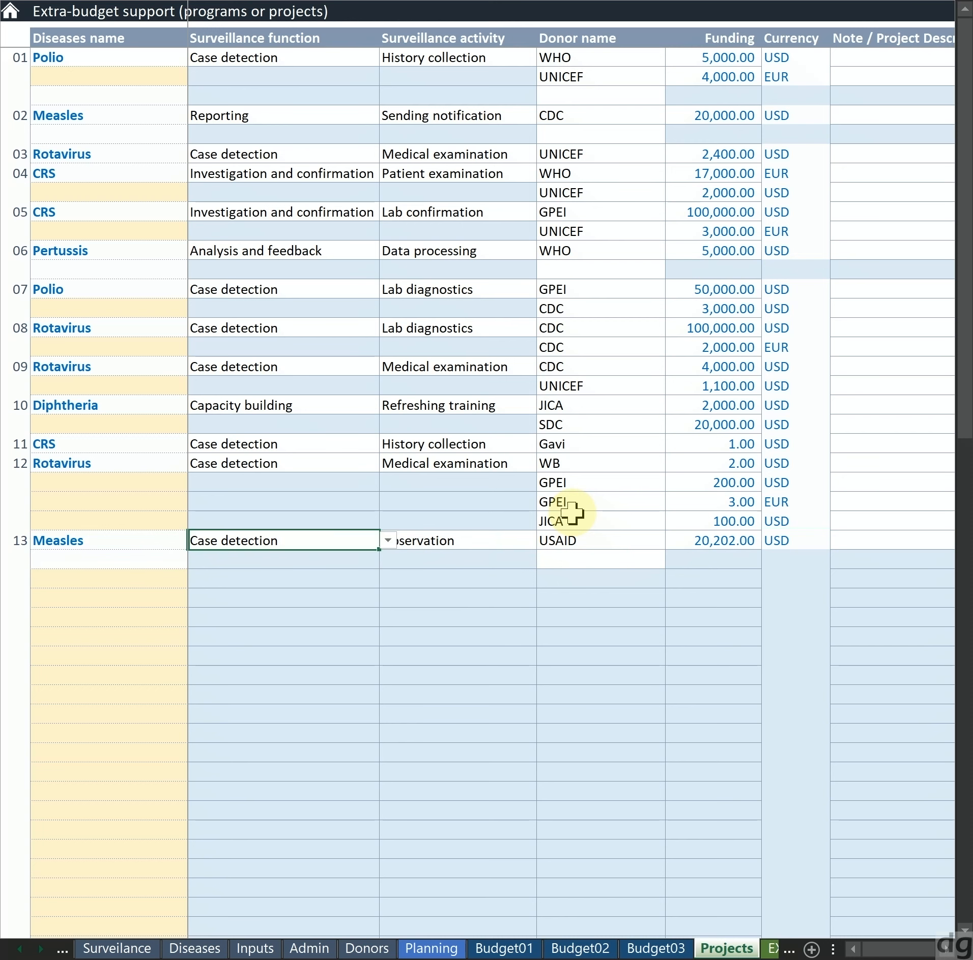
key("shift+Right")
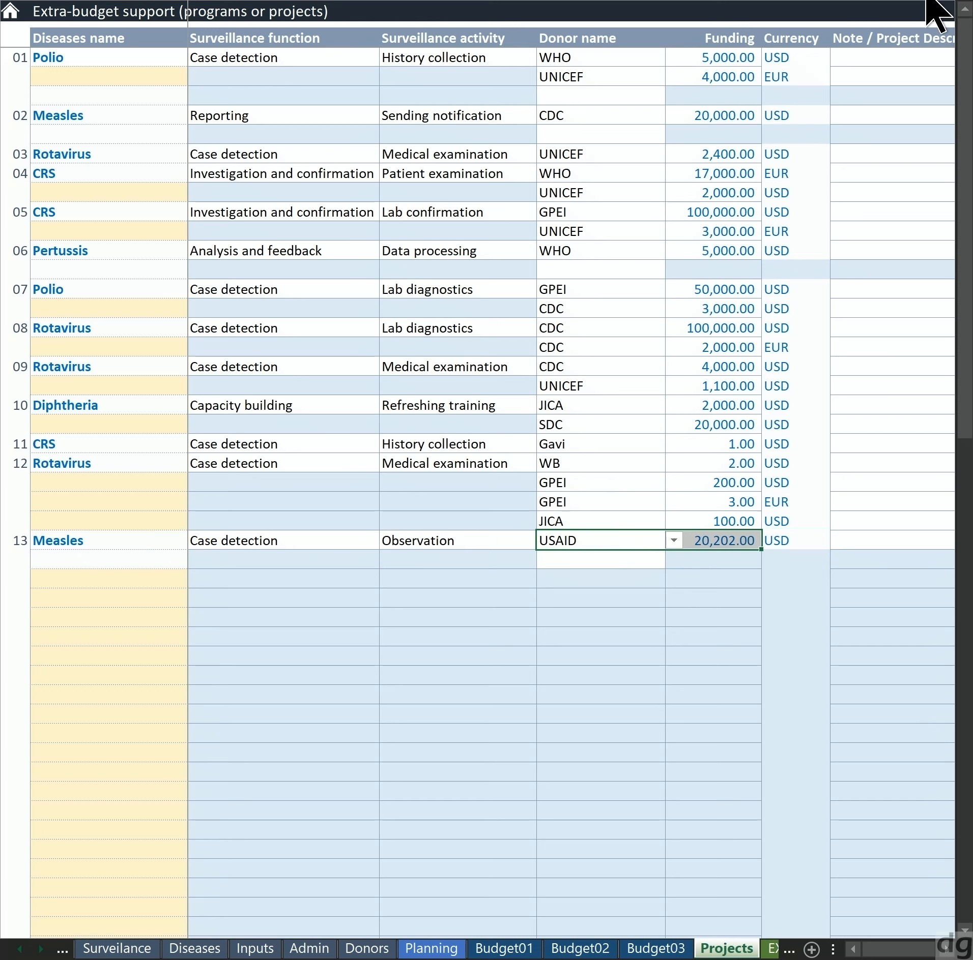
left_click(960, 1)
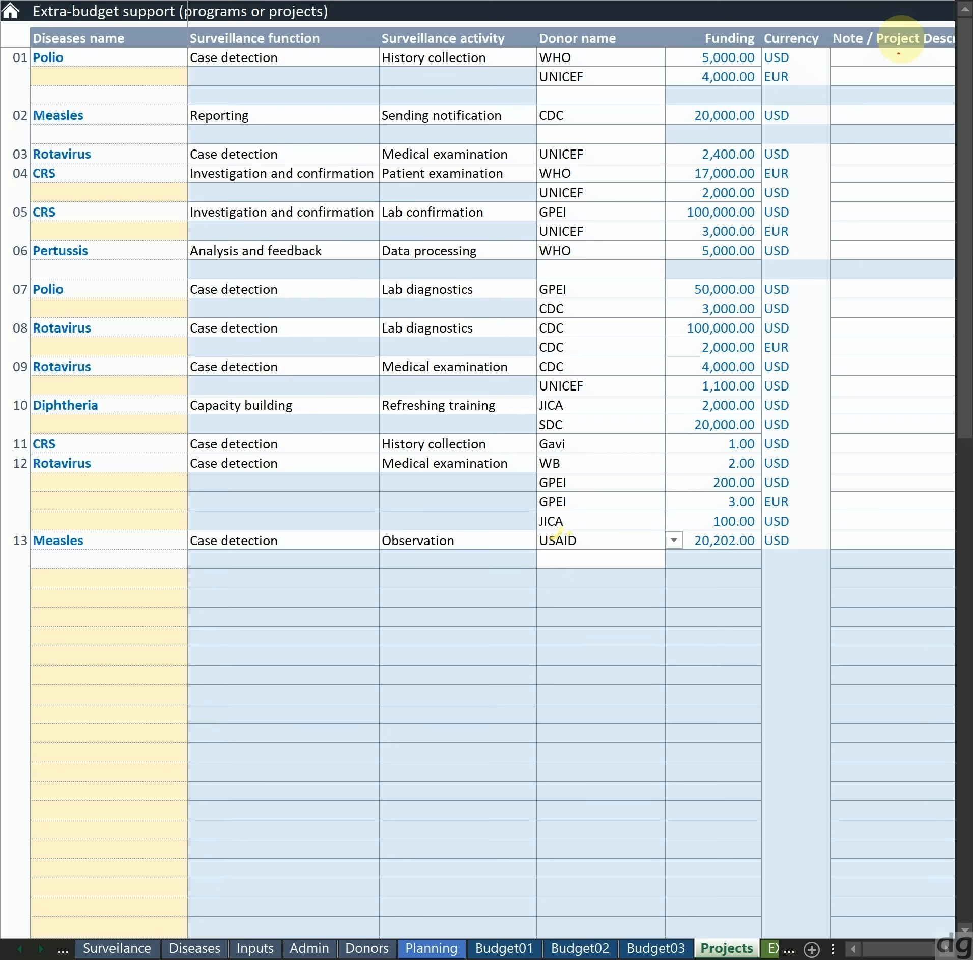
mouse_move(846, 300)
left_mouse_down()
mouse_move(940, 286)
mouse_move(876, 321)
mouse_move(944, 303)
left_mouse_up()
left_click_drag(850, 334, 913, 332)
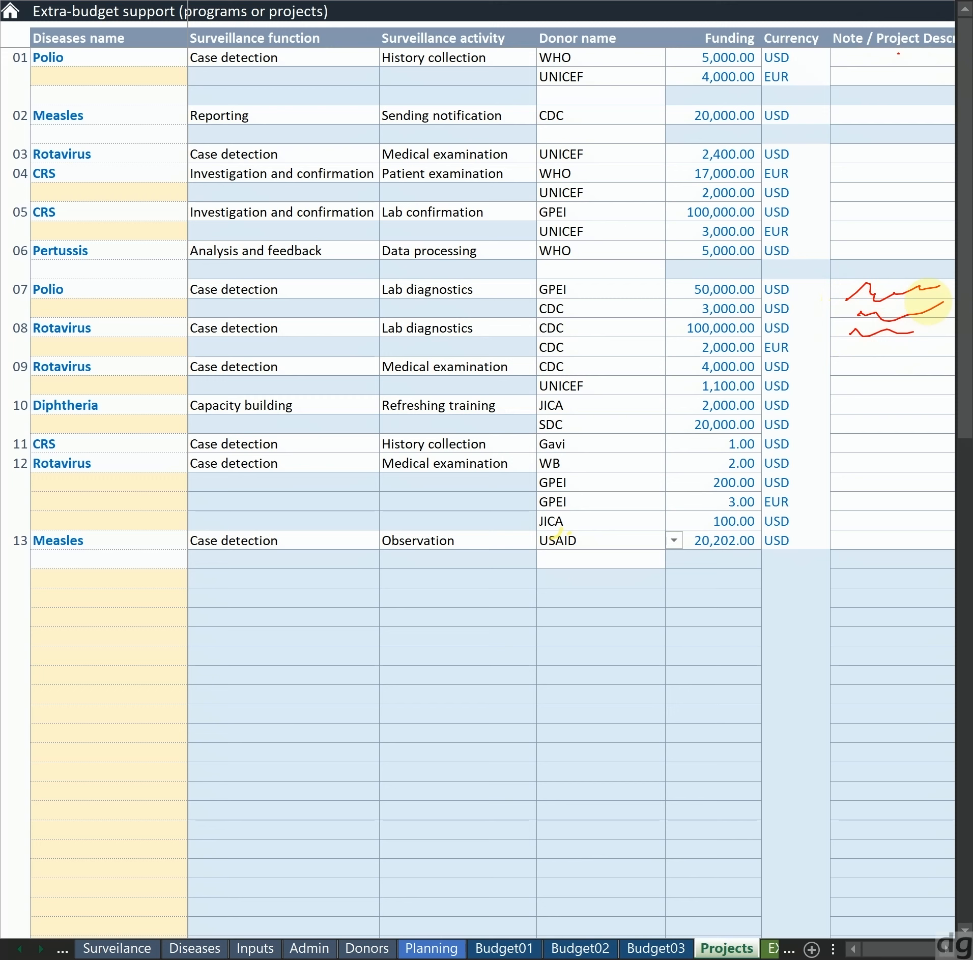
key("ctrl+z")
key("ctrl+z")
key("ctrl+z")
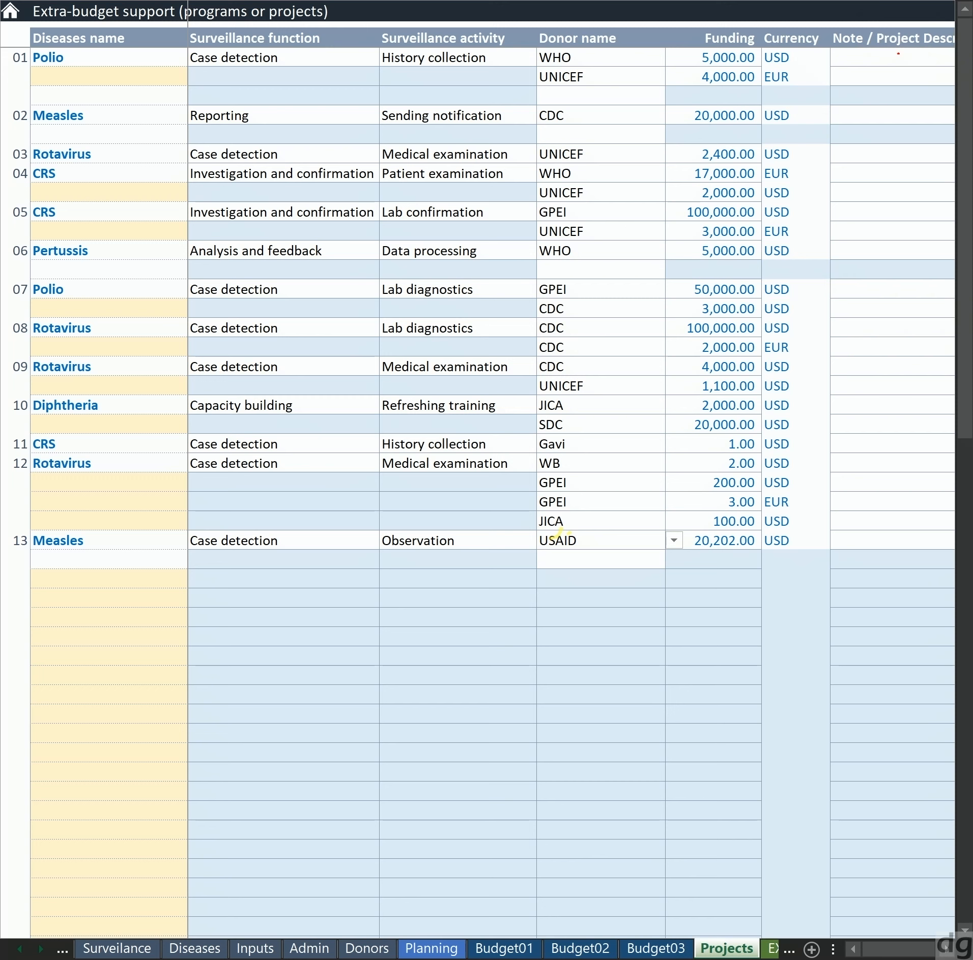
Enter the note A B C in the project description for the GPEI donor of Polio project 07
left_click(855, 289)
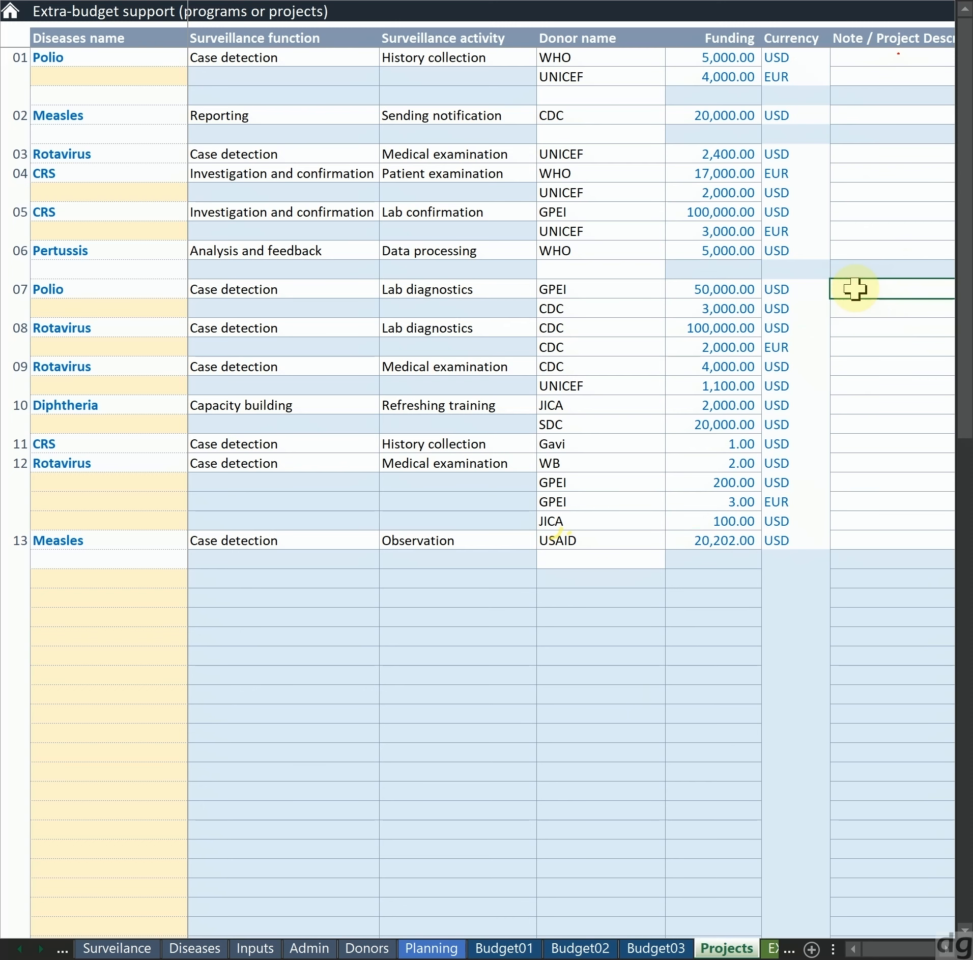
type("A B C")
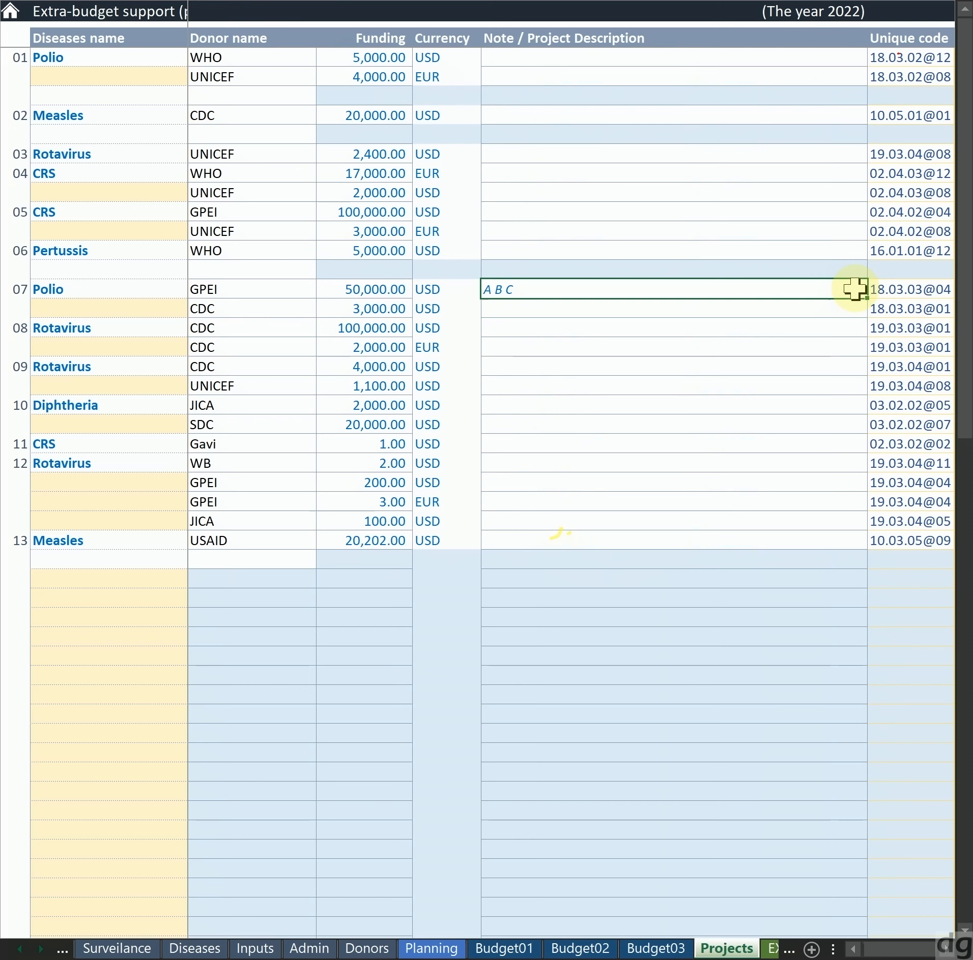
key("Right")
Examine the unique codes assigned to the donor rows, including the code of Measles project 02
key("Up")
key("Up")
key("Up")
key("Up")
key("Up")
key("Up")
key("Up")
key("Up")
key("Up")
key("Up")
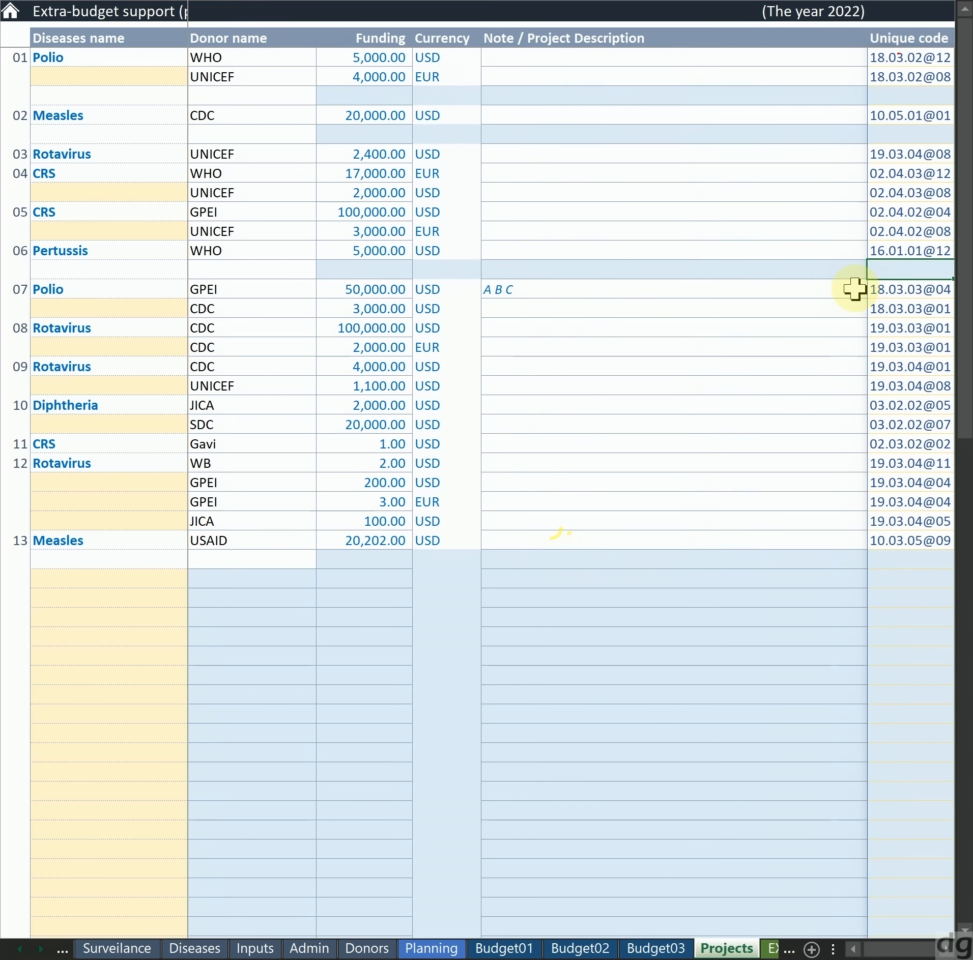
key("Up")
key("Up")
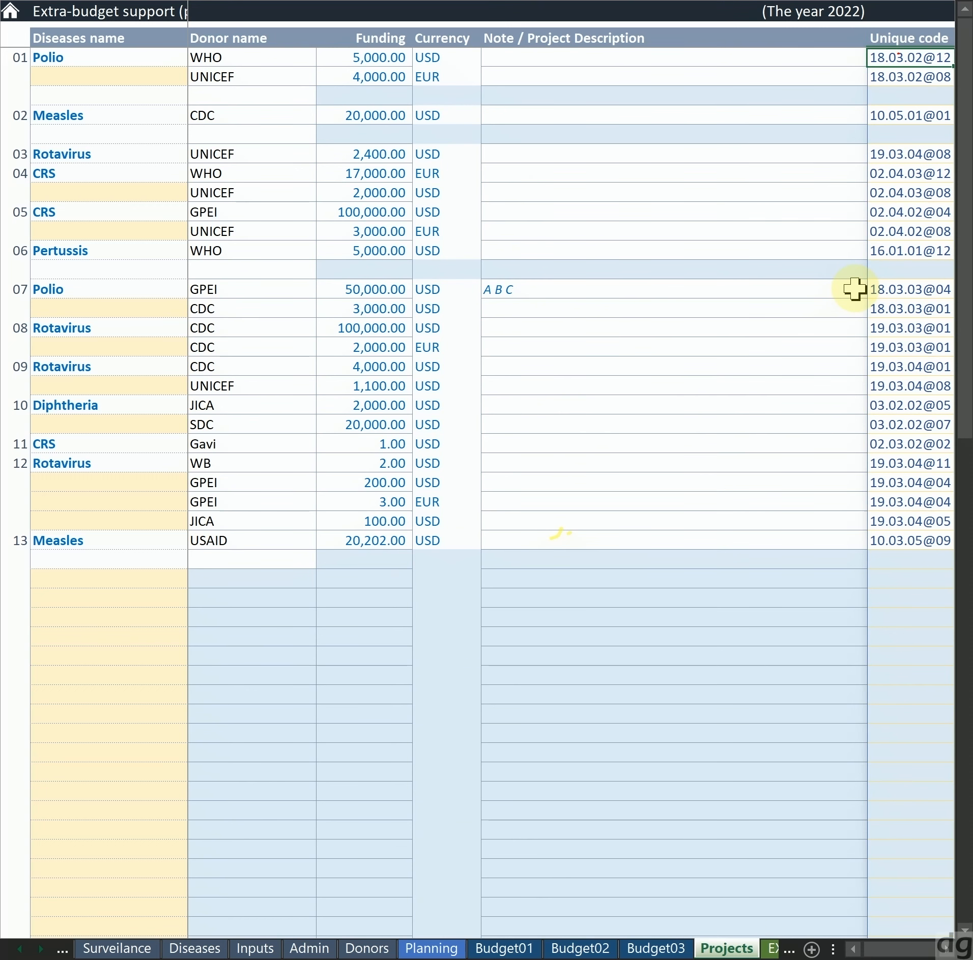
key("Left")
key("Home")
key("Down")
key("Down")
key("Down")
key("Up")
key("Down")
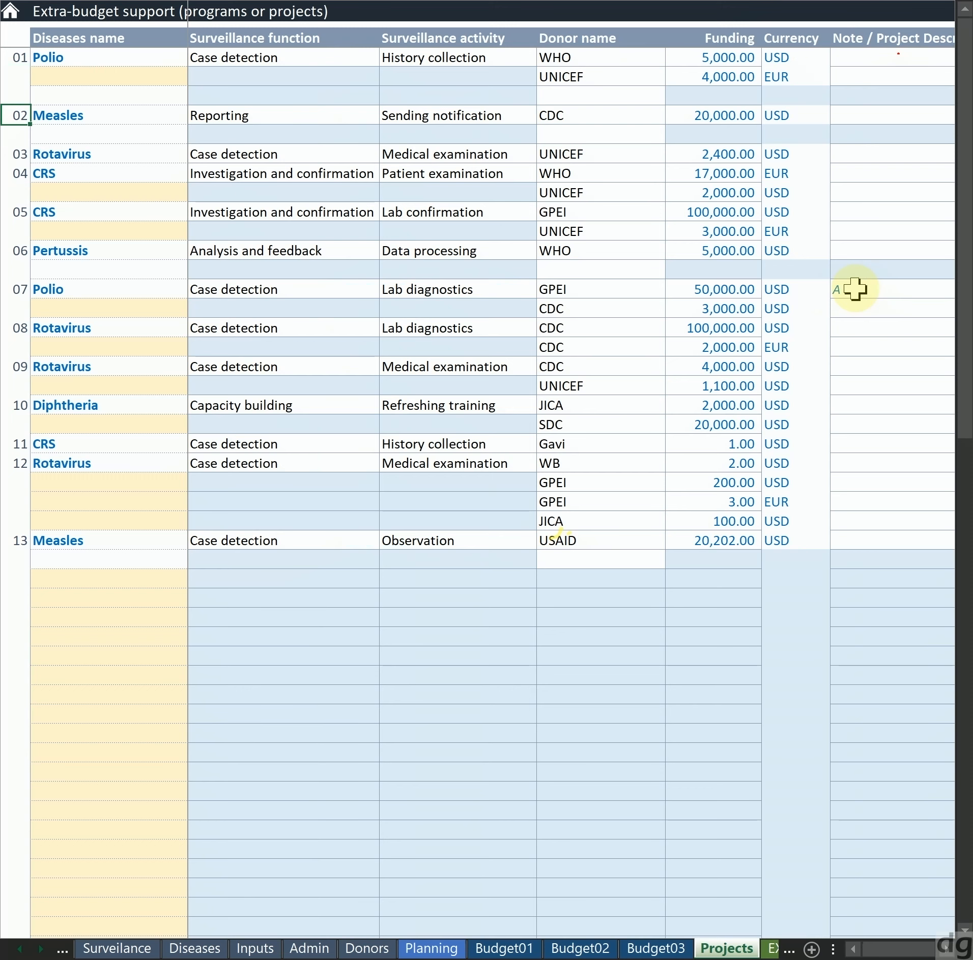
key("ctrl+Right")
key("ctrl+Right")
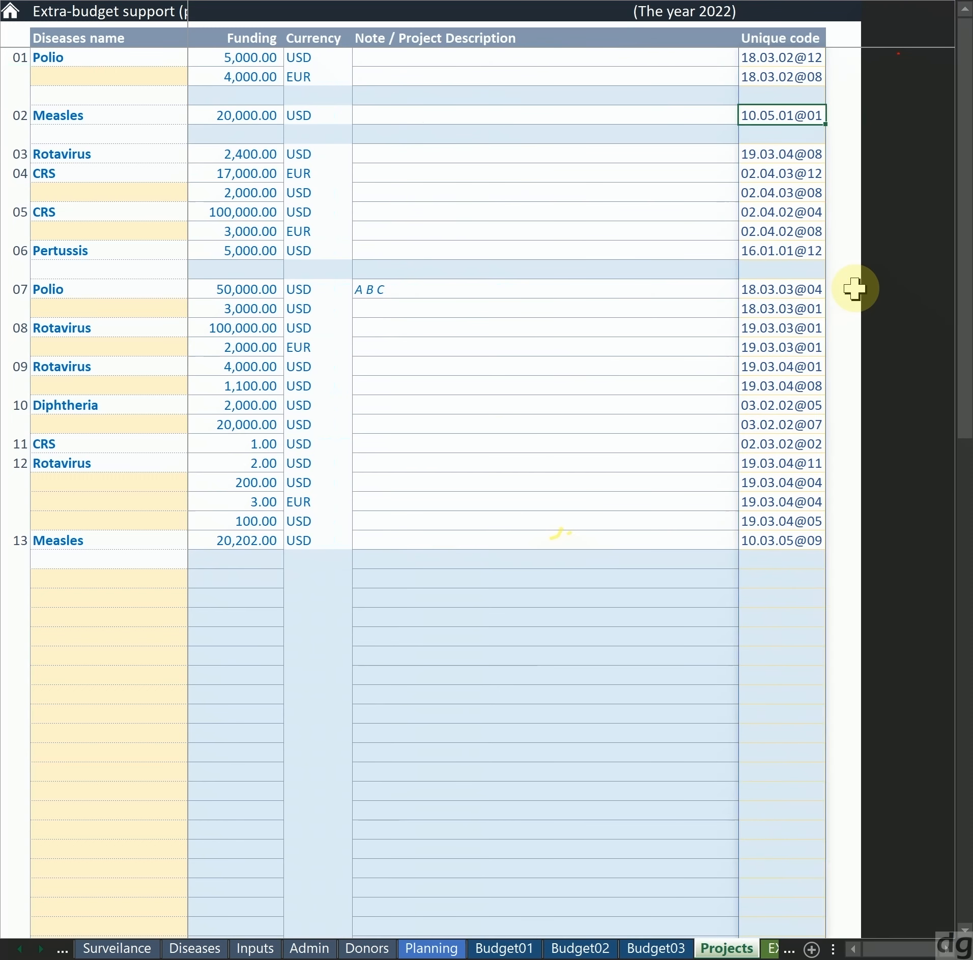
Review the listed diseases and project 12's surveillance function, activity and donor entries
key("Home")
key("Right")
key("Down")
key("Left")
key("Left")
key("Up")
key("Up")
key("Up")
key("Right")
key("Down")
key("Down")
key("Down")
key("Down")
key("Down")
key("Down")
key("Down")
key("Down")
key("Down")
key("Down")
key("Down")
key("Down")
key("Down")
key("Down")
key("Down")
key("Down")
key("Down")
key("Down")
key("Down")
key("Down")
key("Down")
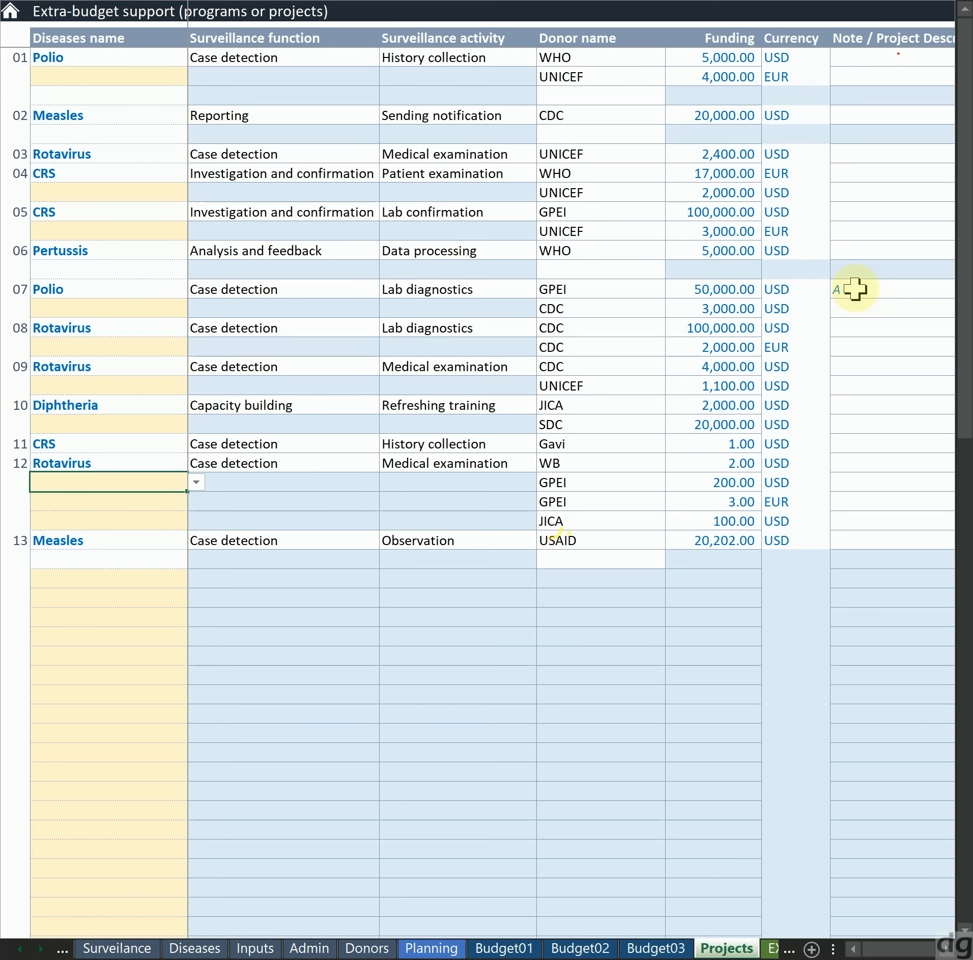
key("Down")
key("Down")
key("Right")
key("Right")
key("Right")
key("Up")
key("Up")
key("Up")
key("Left")
Select the unique codes of project 12's four donor rows and zoom in on them
key("Left")
key("Right")
key("Right")
key("Right")
key("Right")
key("Right")
key("Right")
key("Right")
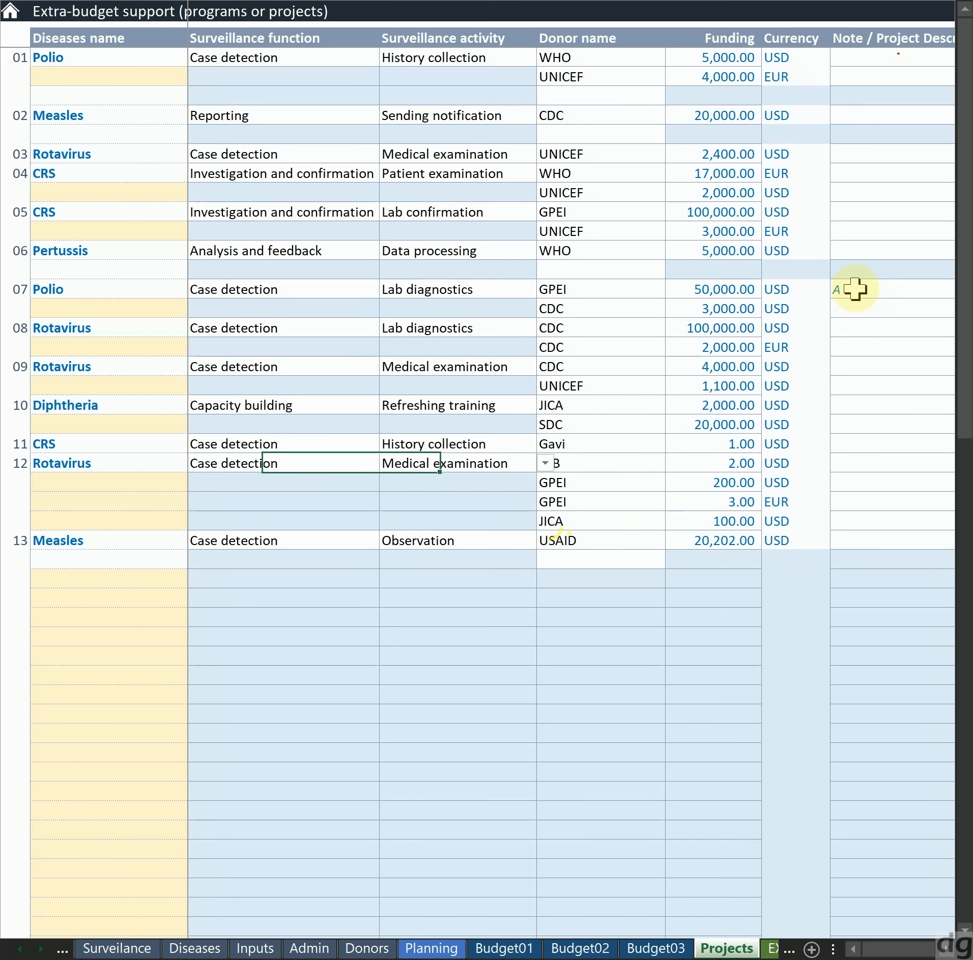
key("Left")
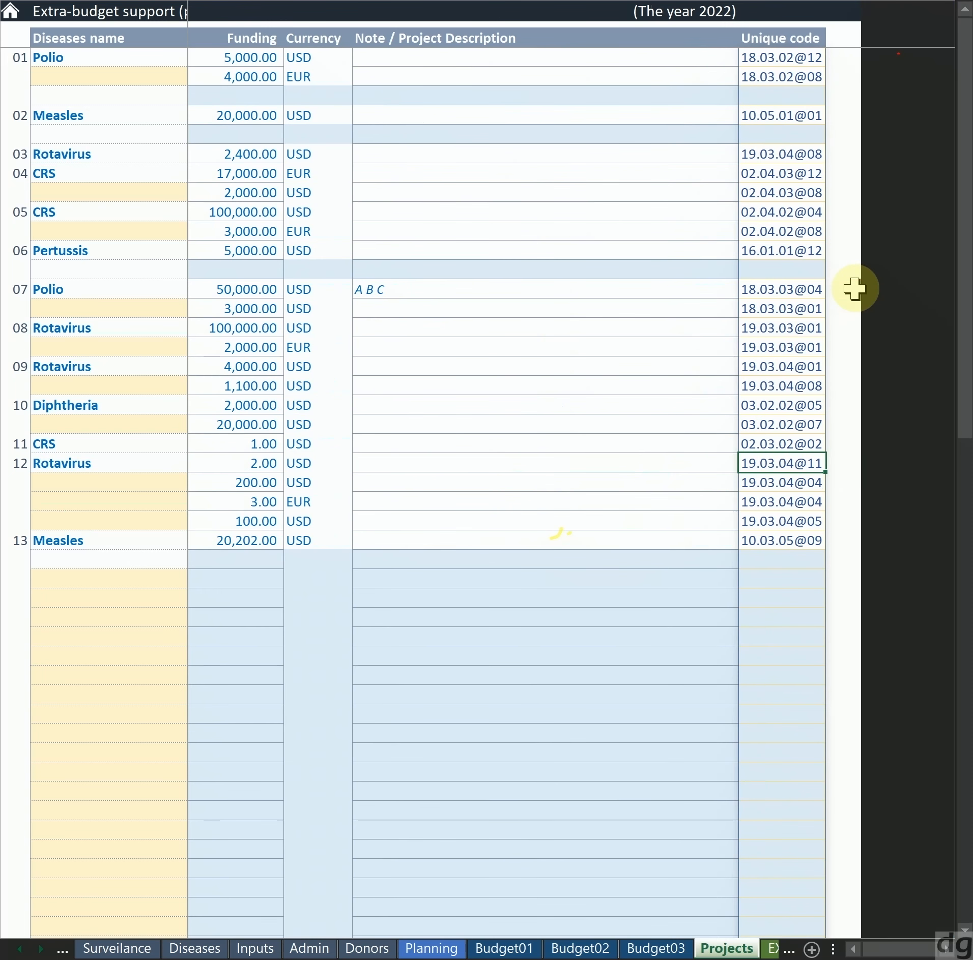
key("shift+Down")
key("shift+Down")
key("shift+Down")
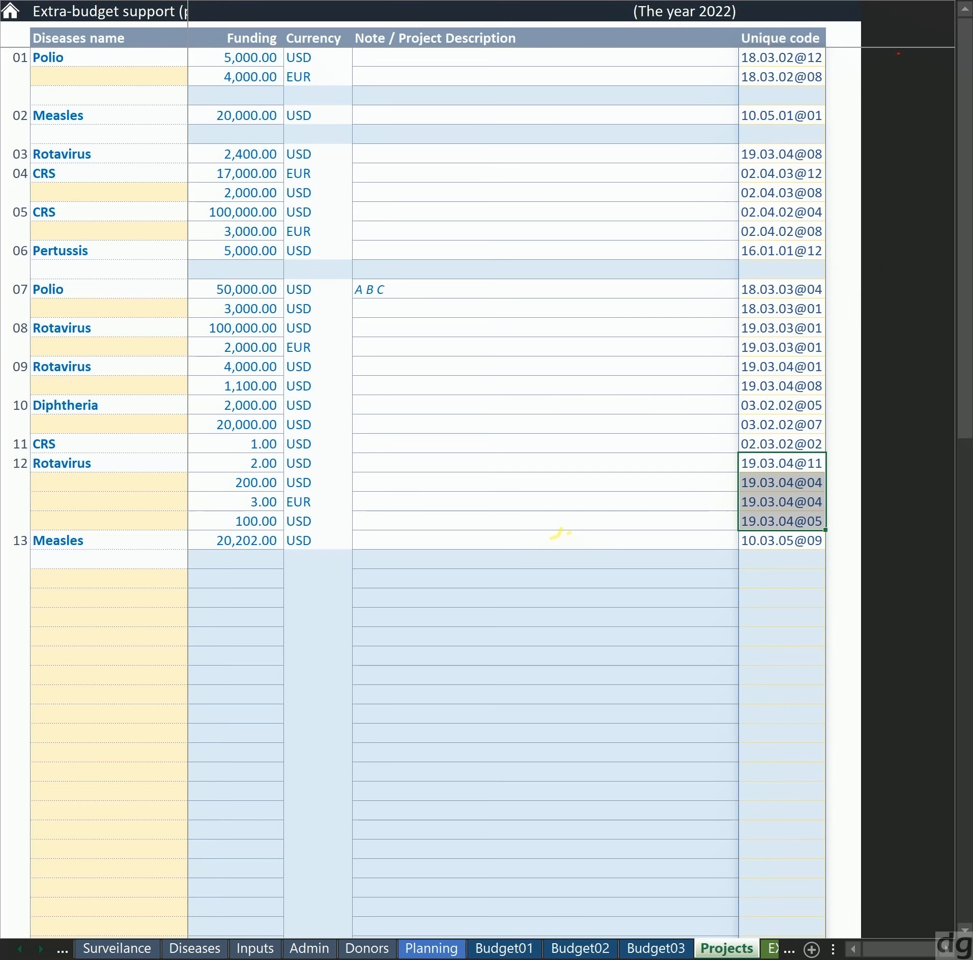
key("alt+w")
key("g")
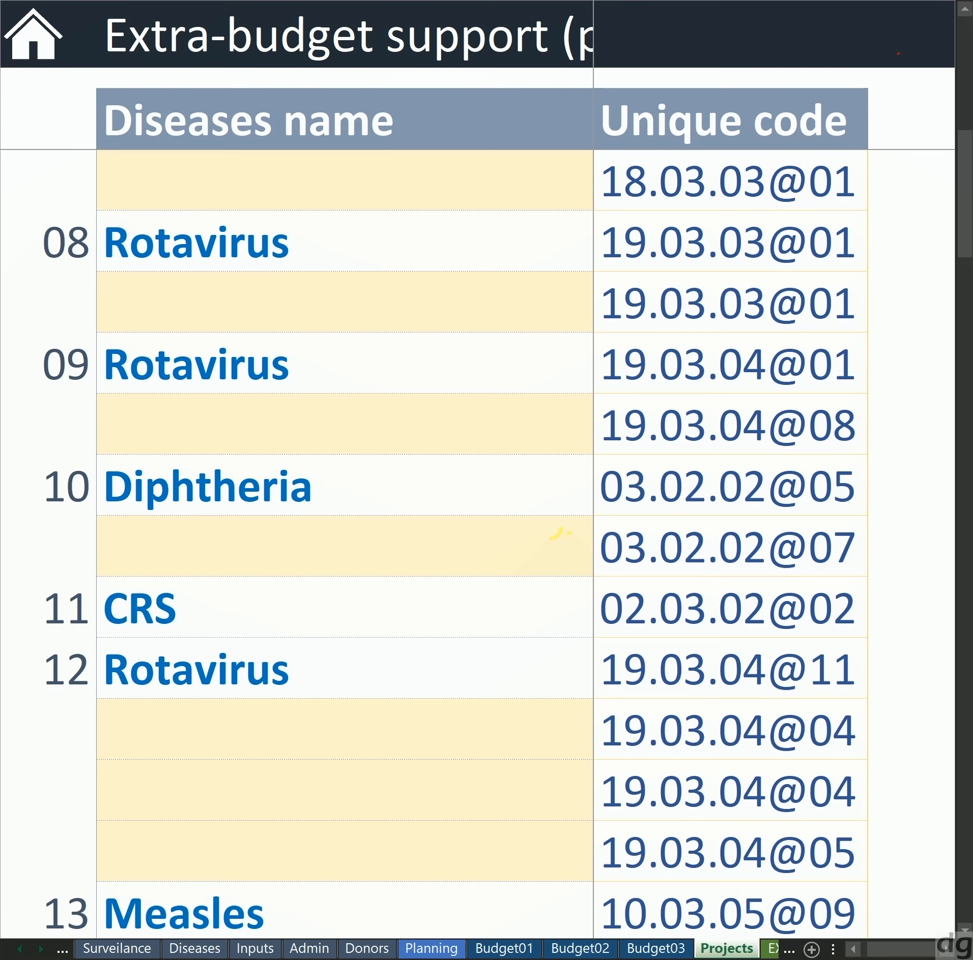
Mark the shared 19.03.04 part of project 12's unique codes in red and circle project 12's Rotavirus entry
mouse_move(589, 647)
left_mouse_down()
mouse_move(757, 644)
mouse_move(769, 702)
mouse_move(765, 868)
mouse_move(634, 876)
mouse_move(596, 723)
mouse_move(620, 642)
left_mouse_up()
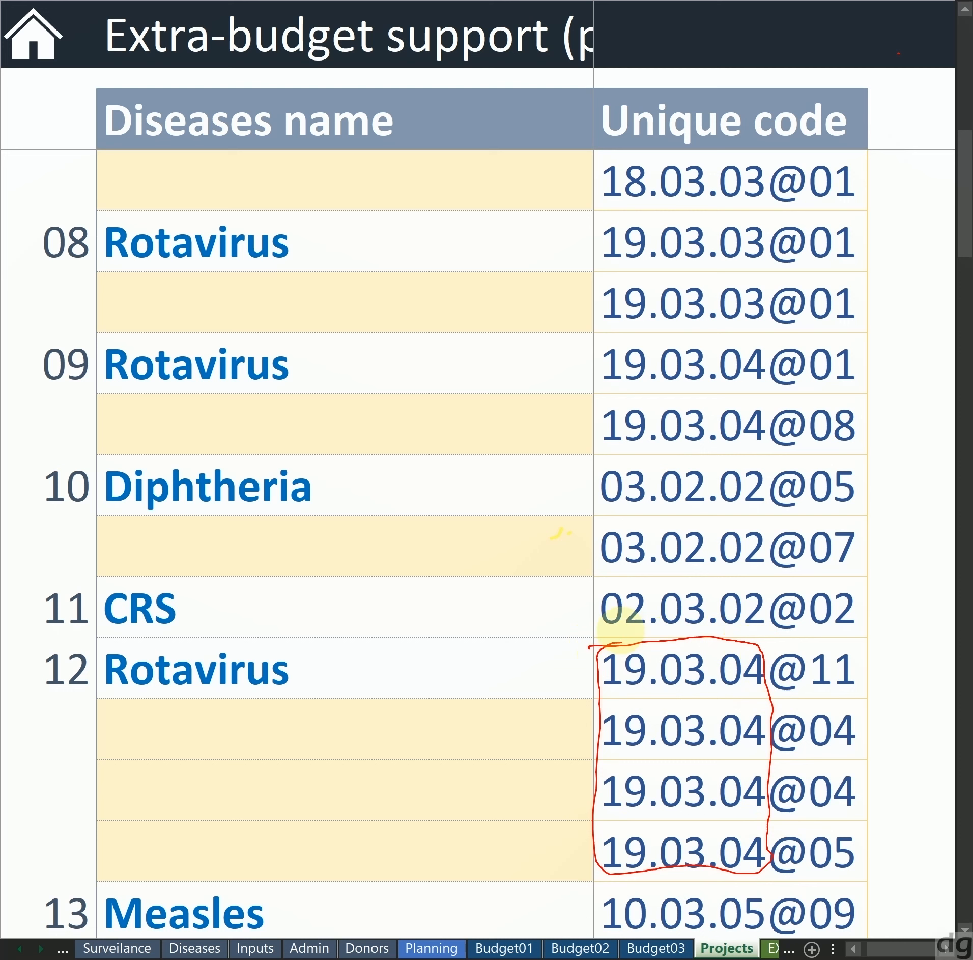
mouse_move(596, 651)
left_mouse_down()
mouse_move(615, 699)
mouse_move(660, 688)
mouse_move(668, 700)
mouse_move(710, 677)
mouse_move(707, 684)
mouse_move(757, 683)
left_mouse_up()
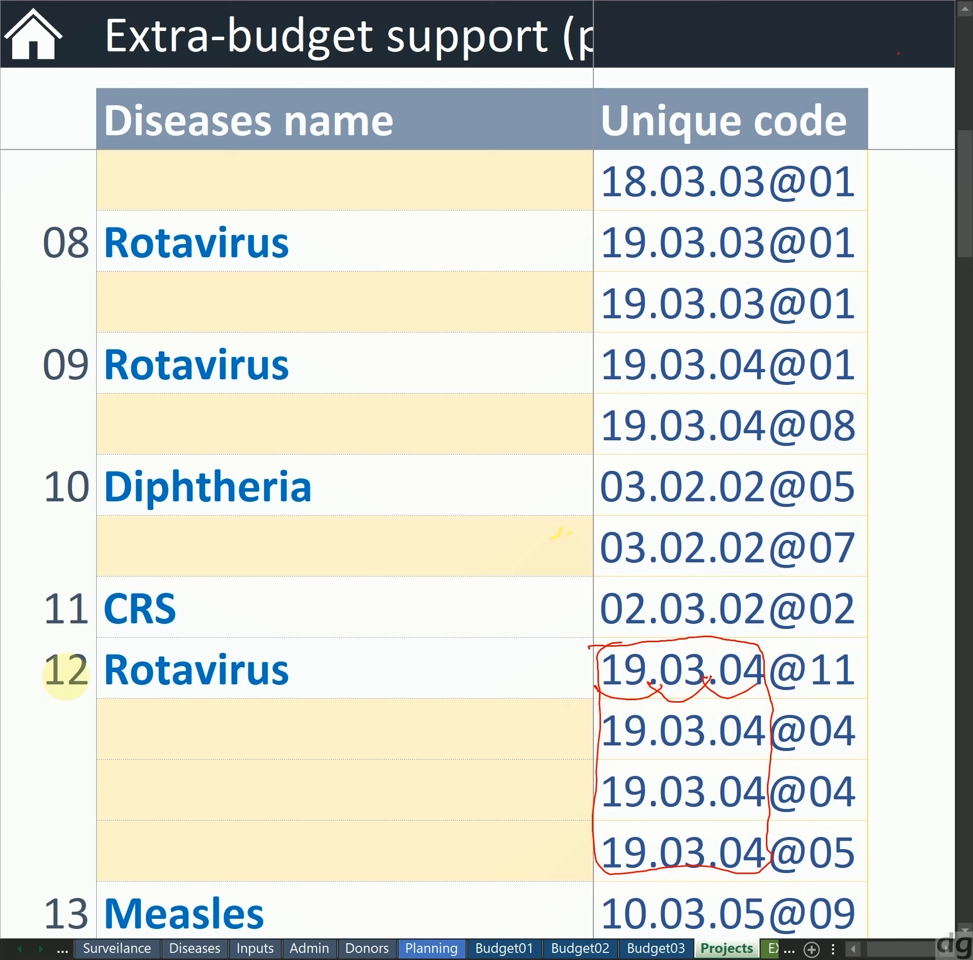
mouse_move(18, 630)
left_mouse_down()
mouse_move(411, 642)
mouse_move(65, 627)
left_mouse_up()
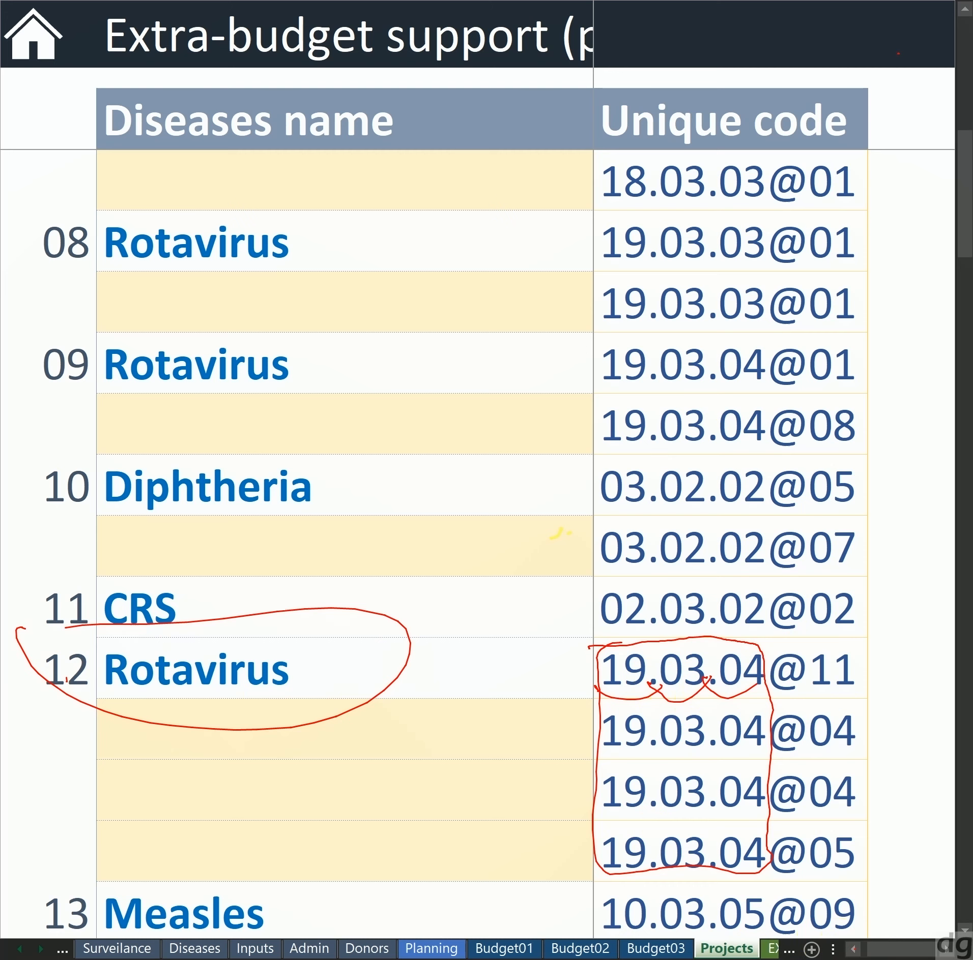
Examine which surveillance function, activity and donors belong to Rotavirus project 12
left_click(853, 950)
left_click(851, 950)
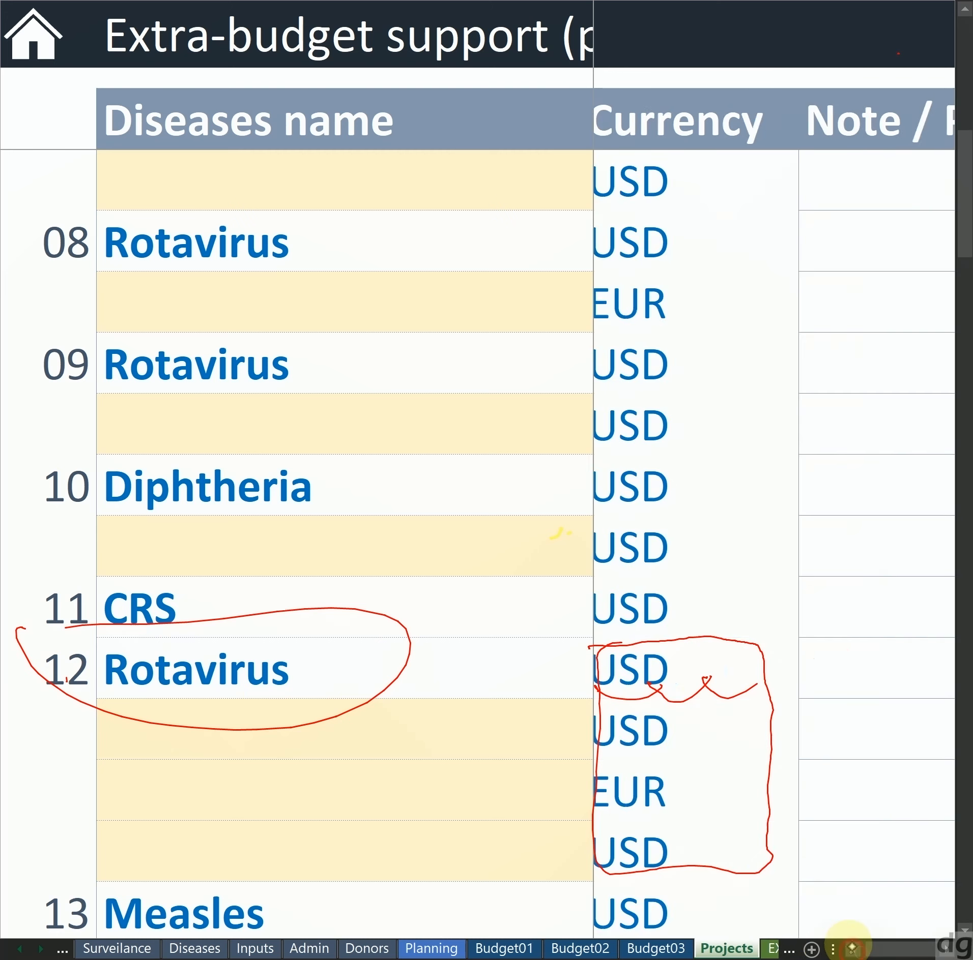
left_click(850, 951)
scroll(846, 946, "down", 10)
key("Left")
key("Left")
key("Left")
key("Left")
key("Left")
key("Left")
key("Left")
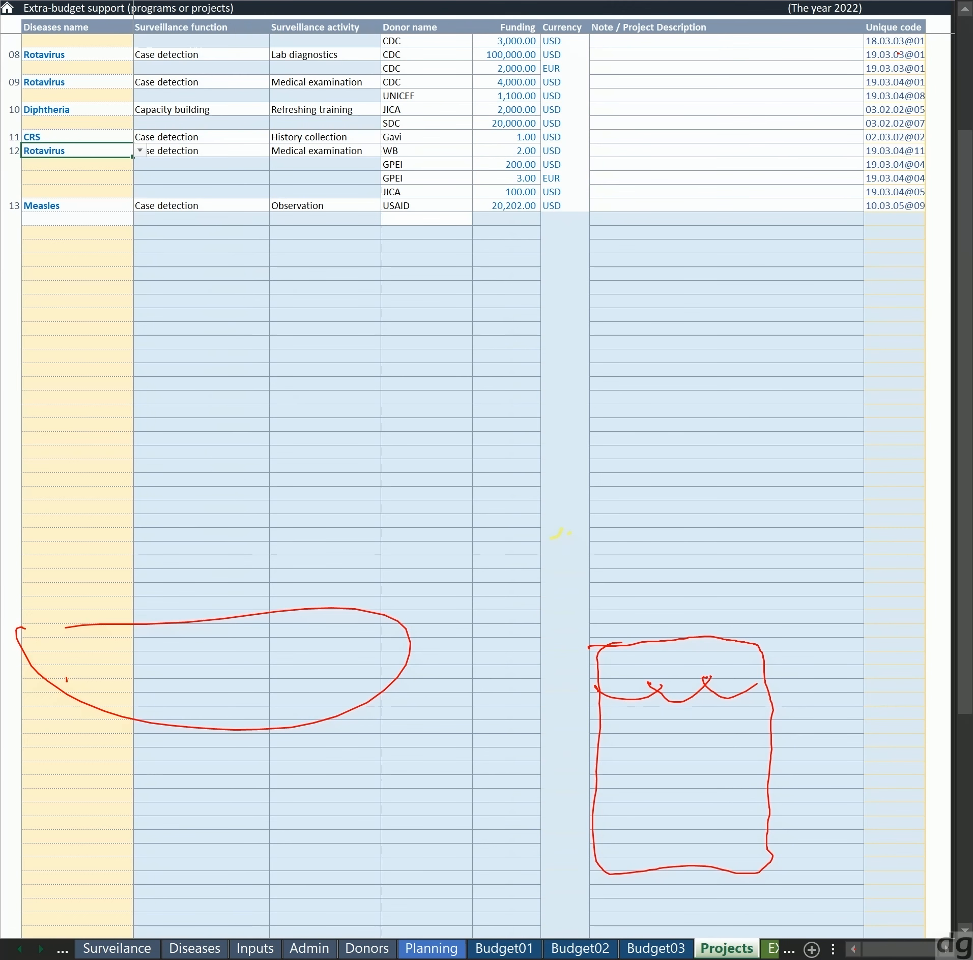
scroll(486, 479, "up", 2)
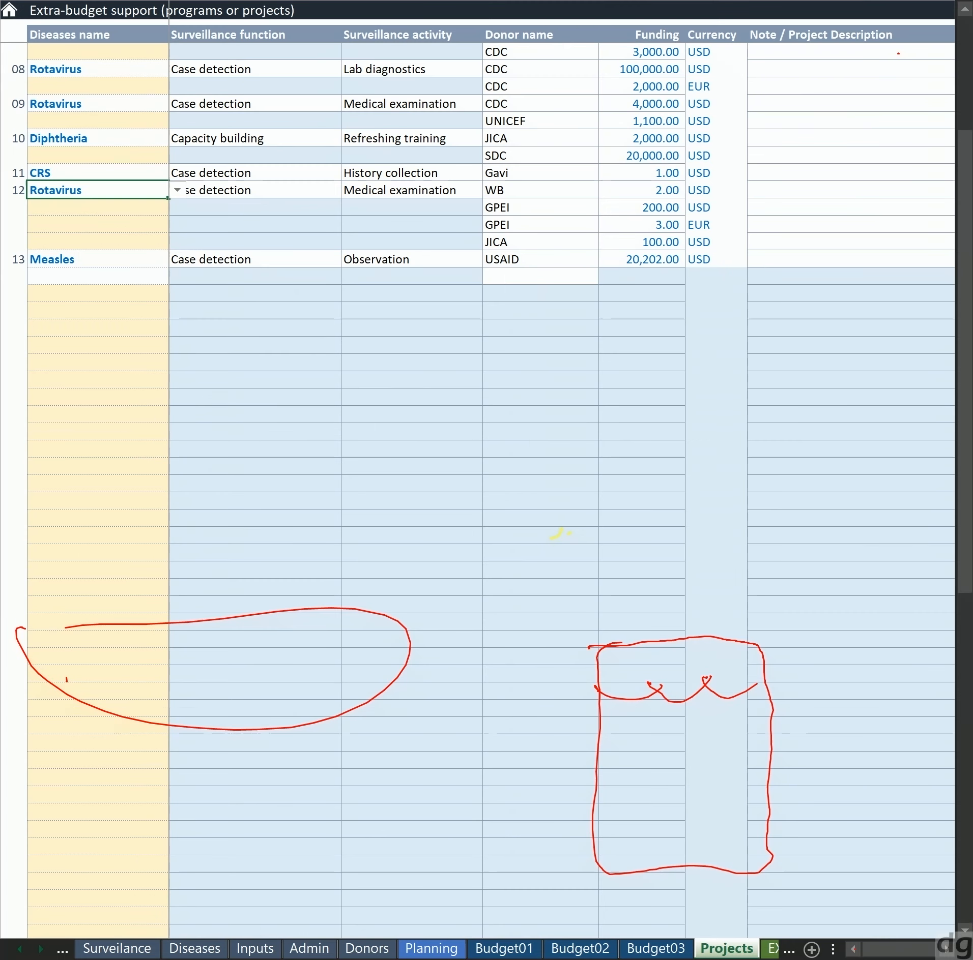
key("Right")
key("Right")
key("Right")
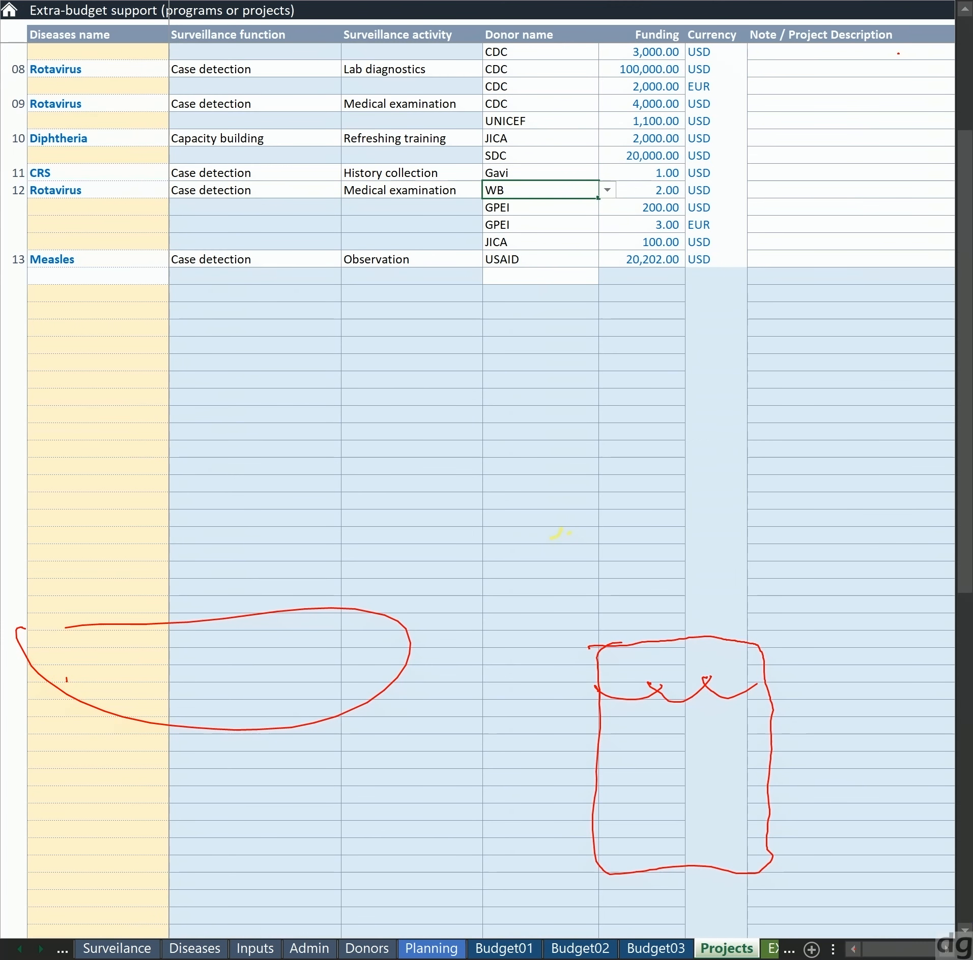
Zoom in on project 12's unique codes again and circle the donor number after each @ in yellow
key("Right")
key("Right")
key("Right")
key("Right")
key("shift+Down")
key("shift+Down")
key("shift+Down")
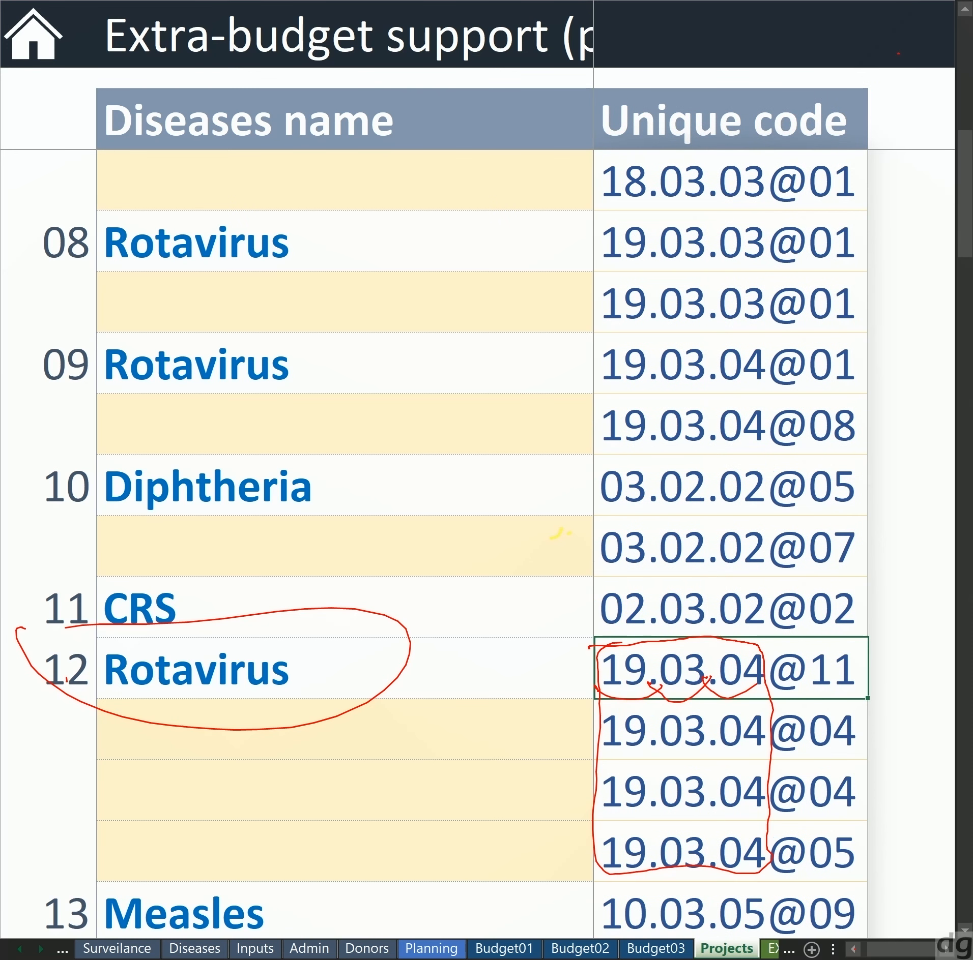
left_click_drag(806, 673, 842, 675)
key("shift+Down")
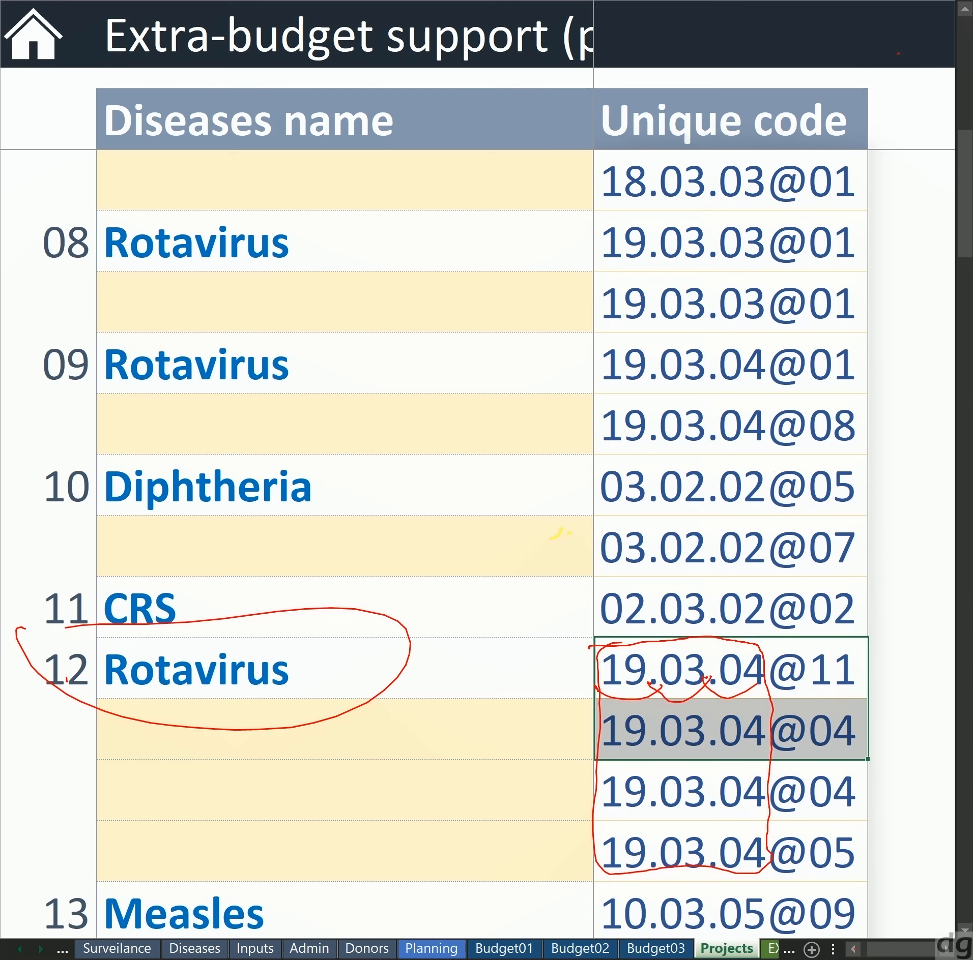
mouse_move(824, 671)
left_mouse_down()
mouse_move(814, 684)
mouse_move(820, 813)
mouse_move(835, 885)
mouse_move(825, 820)
left_mouse_up()
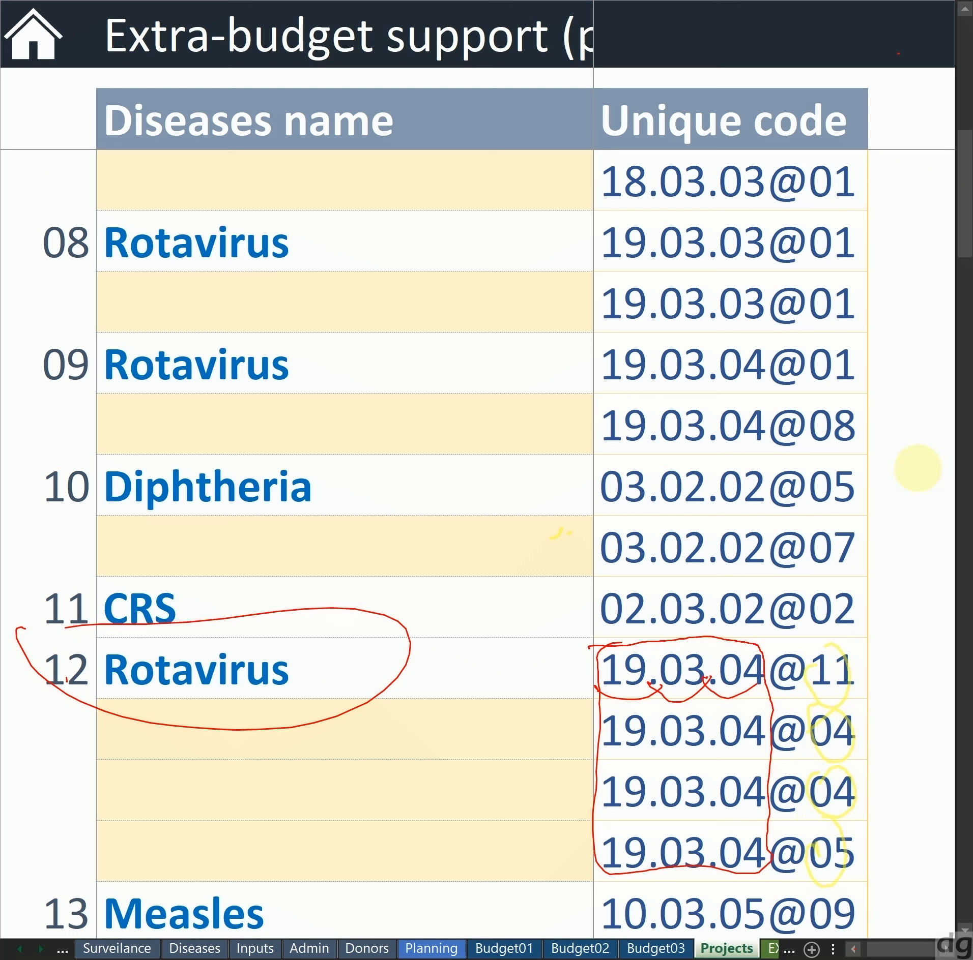
Underline the 19.03.04 part of project 12's last unique code in red and undo the extra strokes around that code
mouse_move(590, 875)
left_mouse_down()
mouse_move(687, 861)
mouse_move(852, 868)
mouse_move(575, 844)
mouse_move(908, 811)
mouse_move(687, 864)
left_mouse_up()
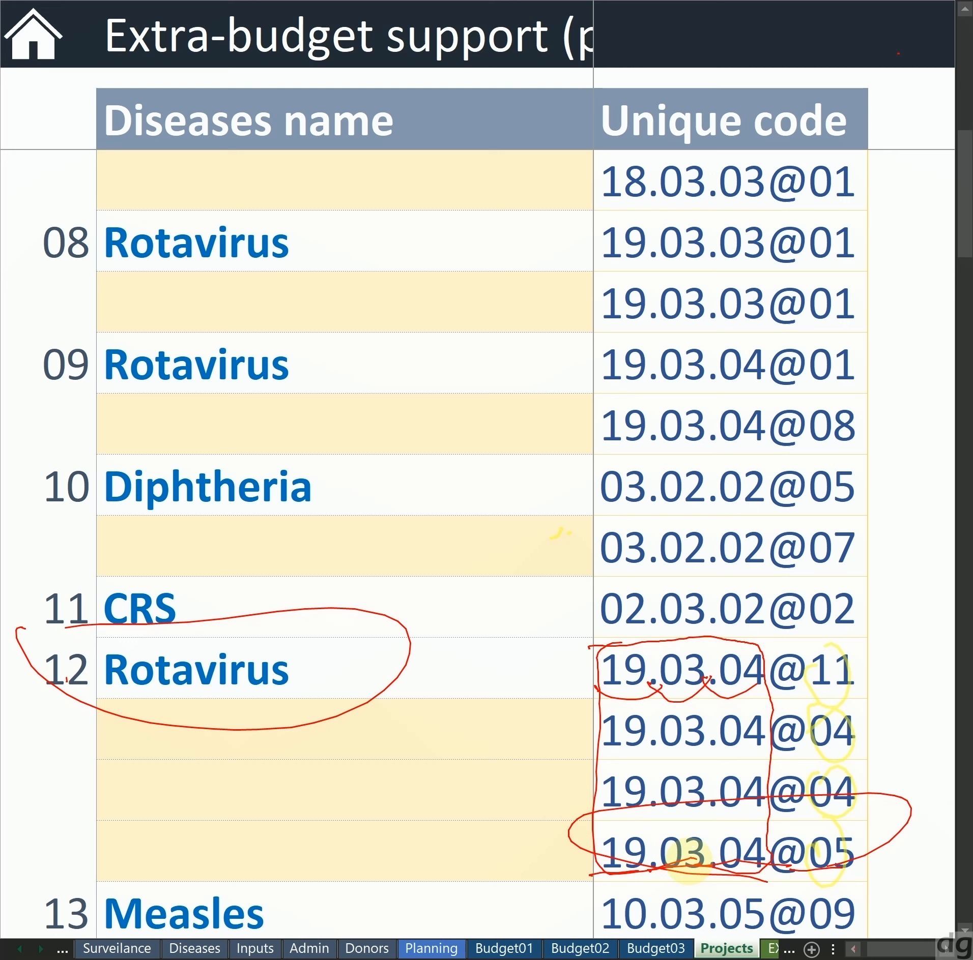
key("ctrl+z")
key("ctrl+z")
key("ctrl+z")
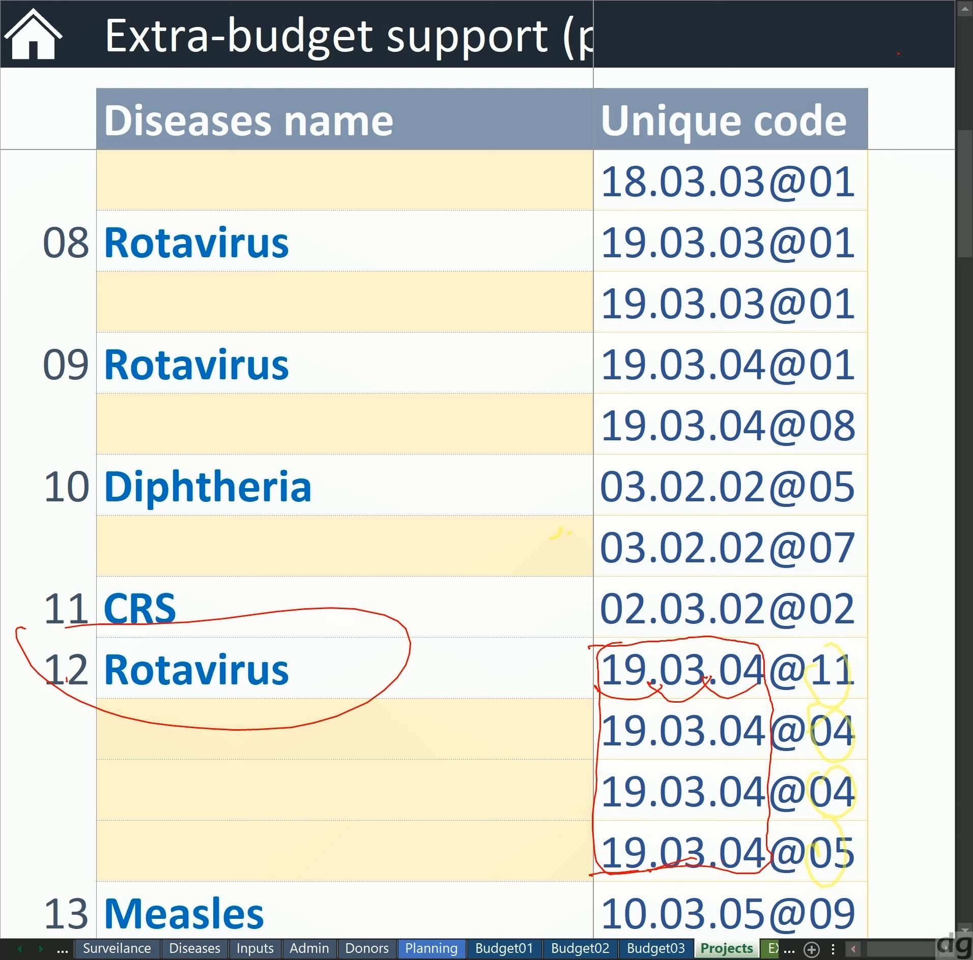
Undo the red and yellow marks drawn around project 12's Rotavirus entry and its unique codes
key("ctrl+z")
key("ctrl+z")
key("ctrl+z")
key("ctrl+z")
key("ctrl+z")
key("ctrl+z")
key("ctrl+z")
key("ctrl+z")
key("ctrl+z")
key("ctrl+z")
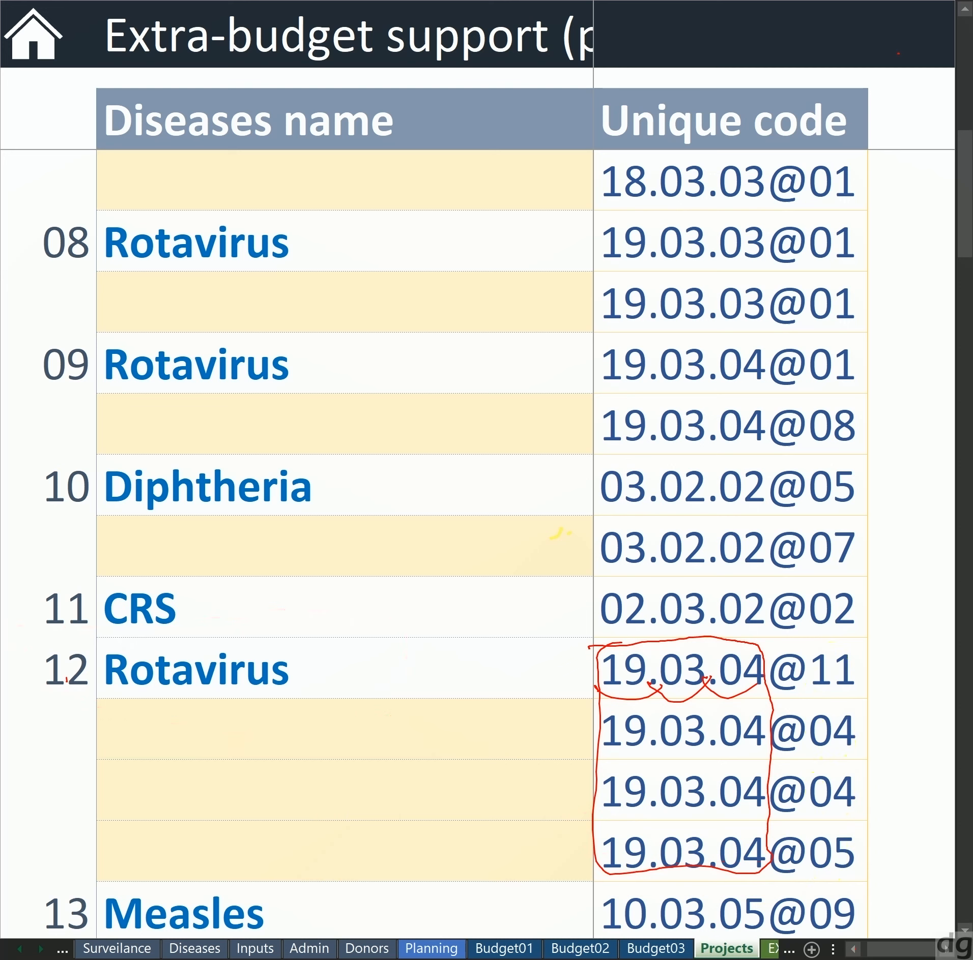
key("ctrl+z")
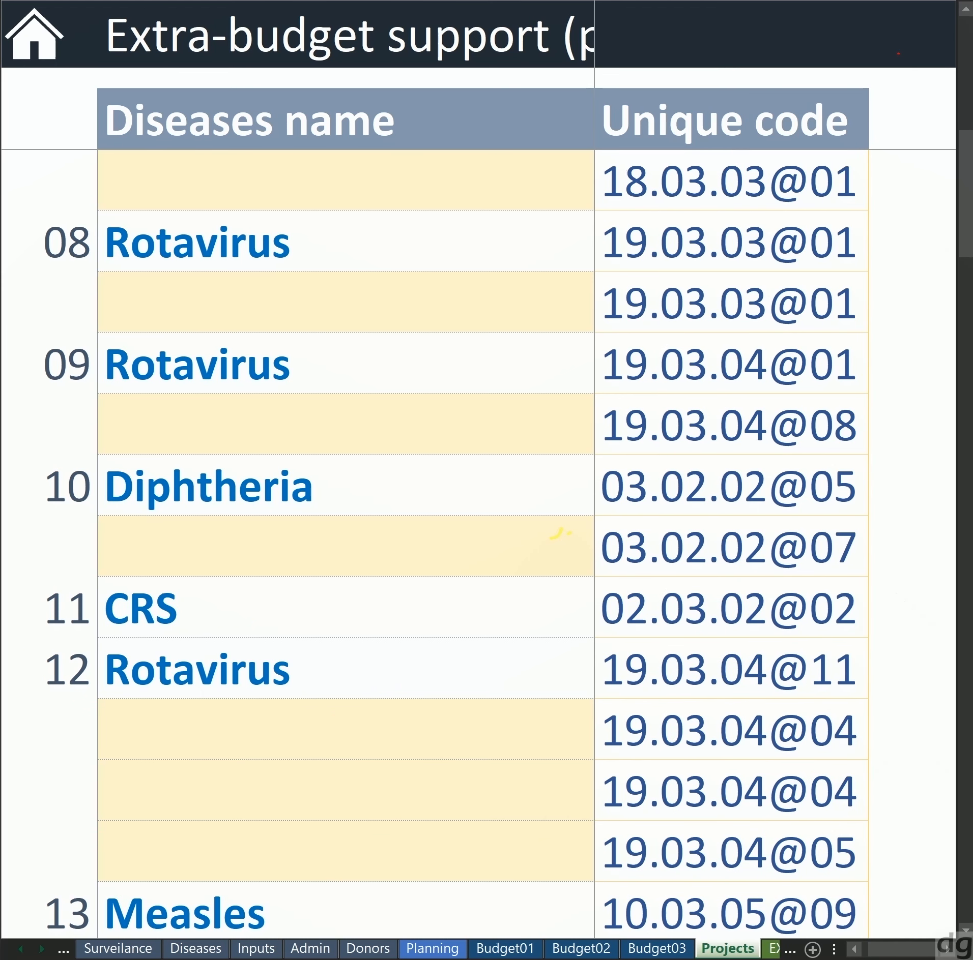
Select project 12's first two unique codes and return to the start of project 12's row
left_click_drag(731, 669, 731, 731)
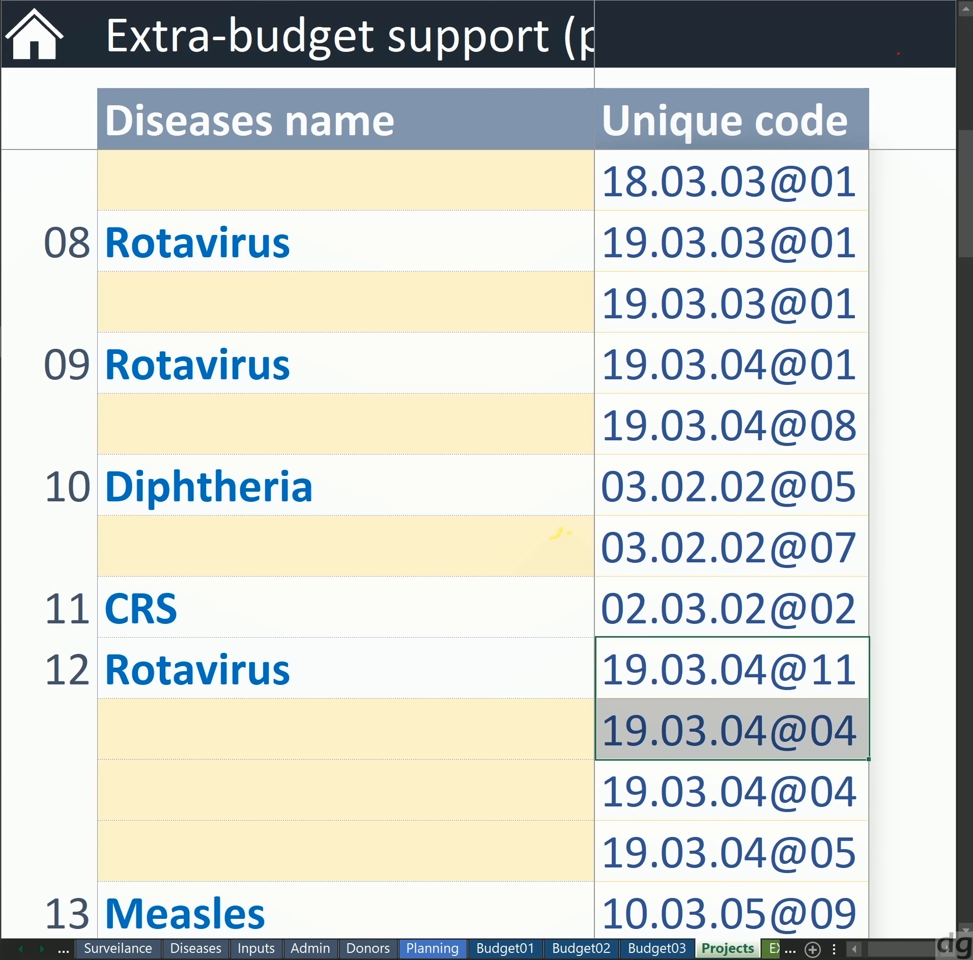
left_click_drag(867, 959, 834, 959)
key("Left")
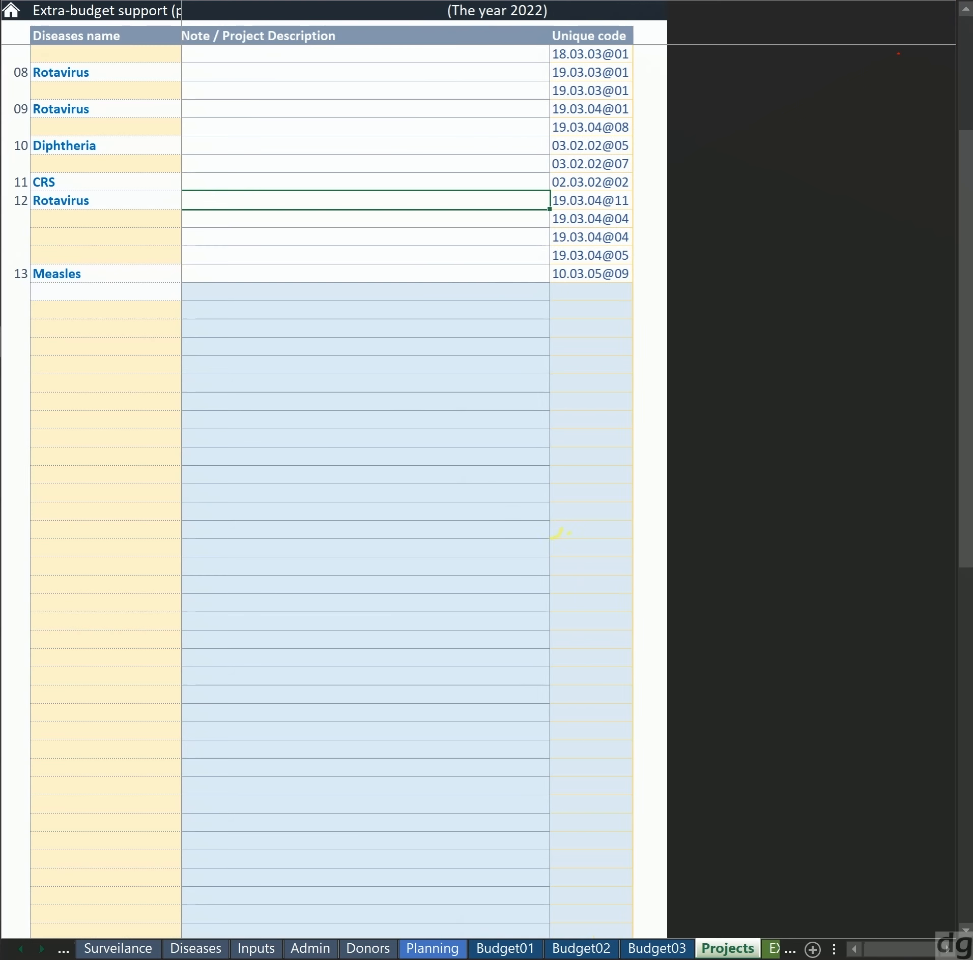
key("Home")
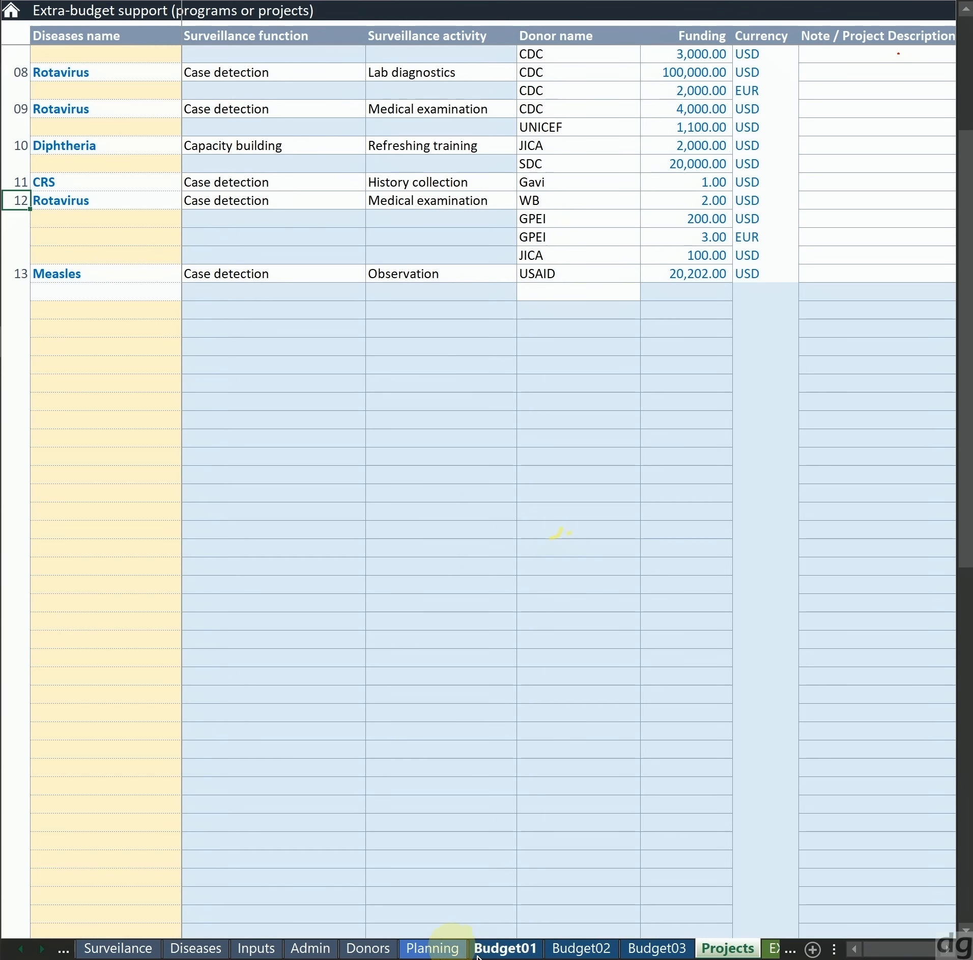
Open the Planning sheet and examine the Integrating (into) activity column beside the budget funding
left_click(433, 949)
left_click(727, 462)
key("Right")
key("Right")
key("Right")
key("Right")
key("Right")
key("Right")
key("Right")
key("Right")
key("Right")
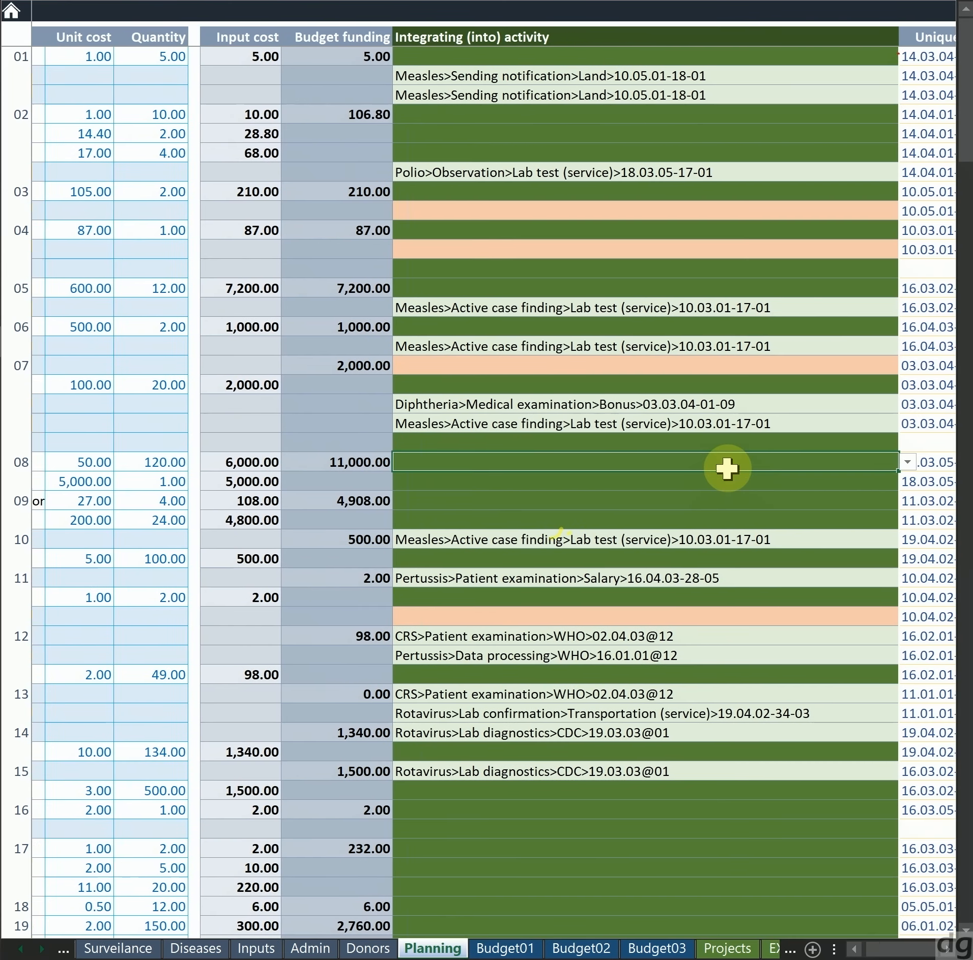
Examine the list of integration options for item 06's second row without changing its current choice
key("Up")
key("Up")
key("Up")
key("Up")
key("Up")
key("Up")
key("Up")
key("Left")
key("Left")
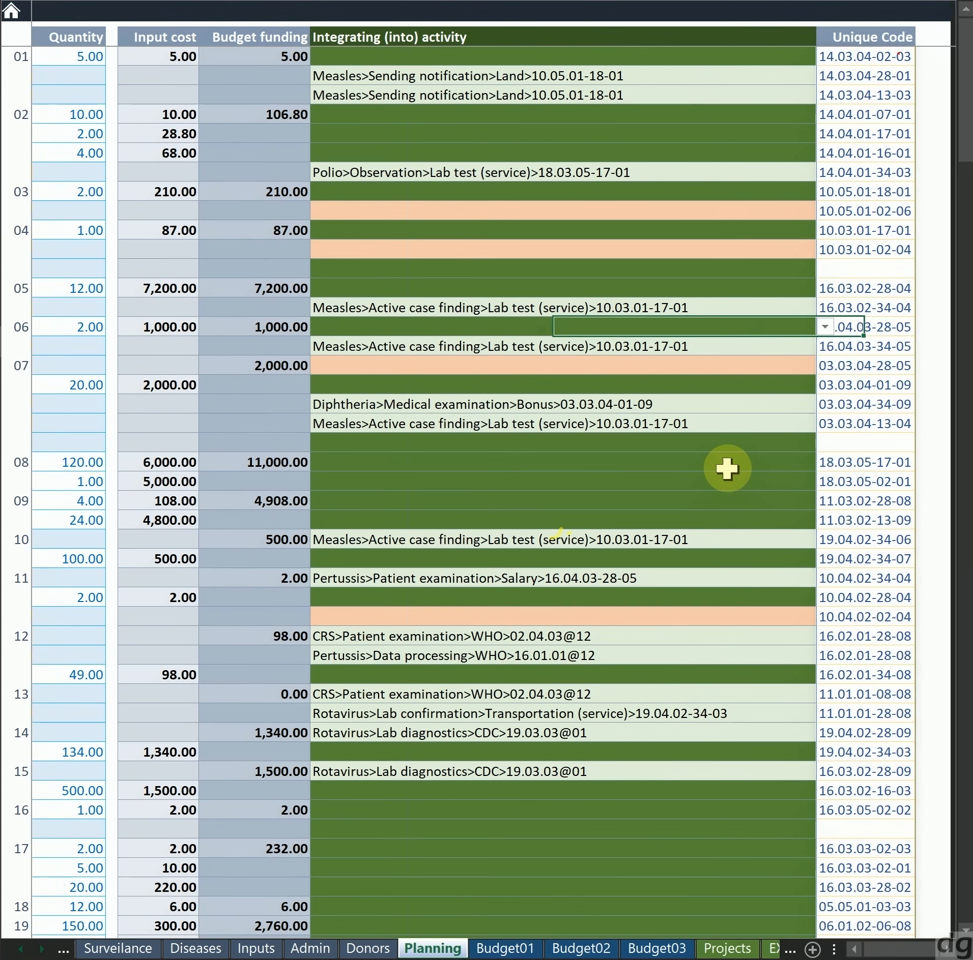
key("Right")
key("Down")
key("alt+Down")
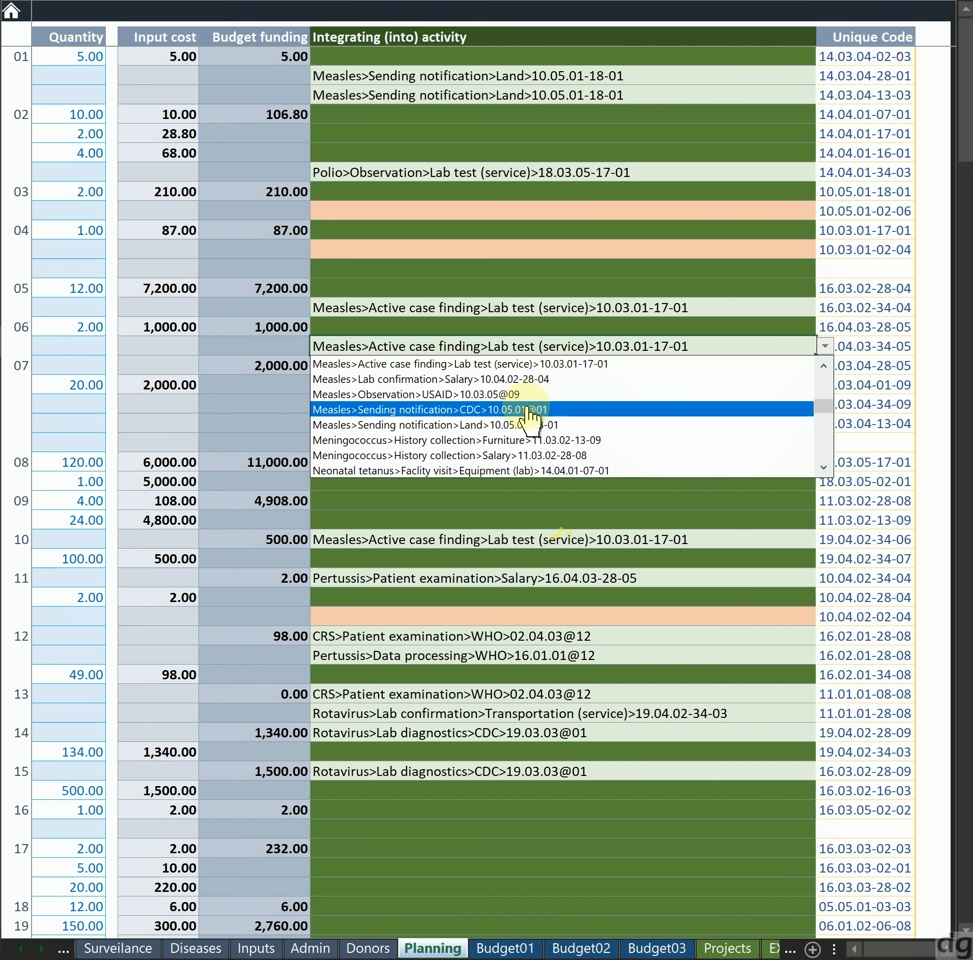
key("Escape")
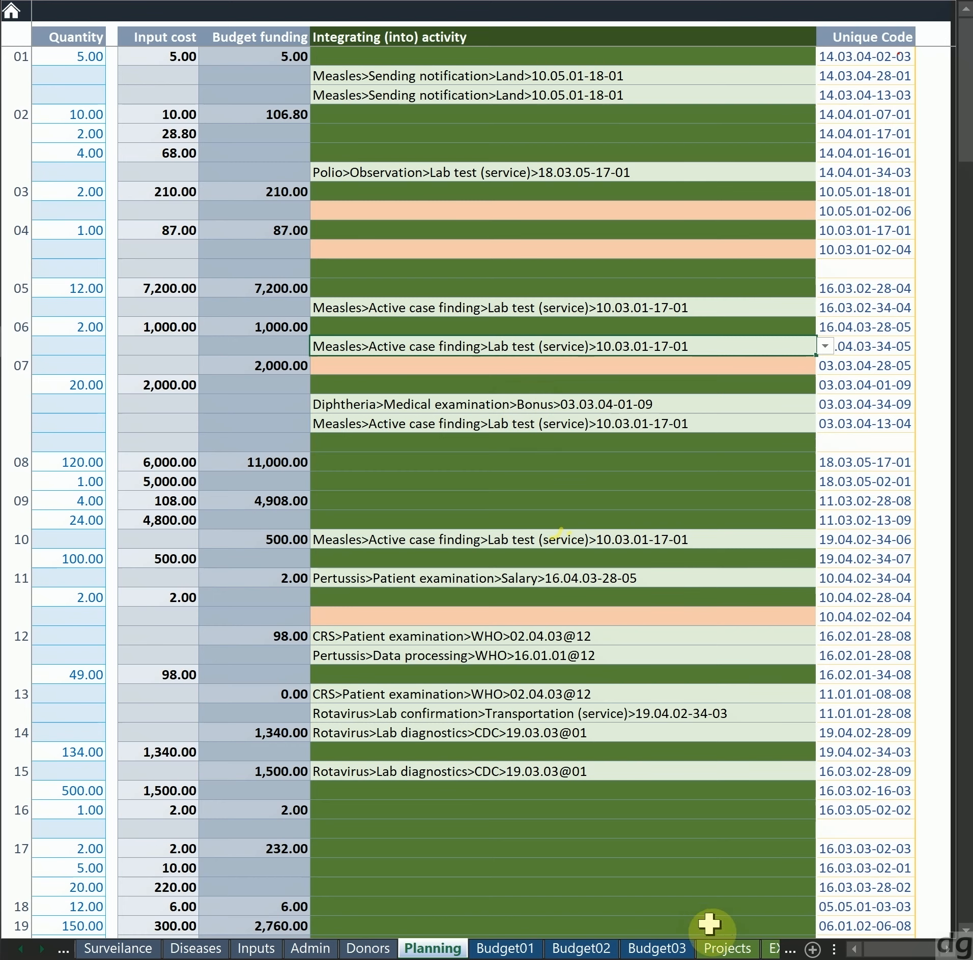
Return to the Projects sheet and examine the entries of Rotavirus project 12 and Measles project 13
left_click(717, 950)
left_click(629, 609)
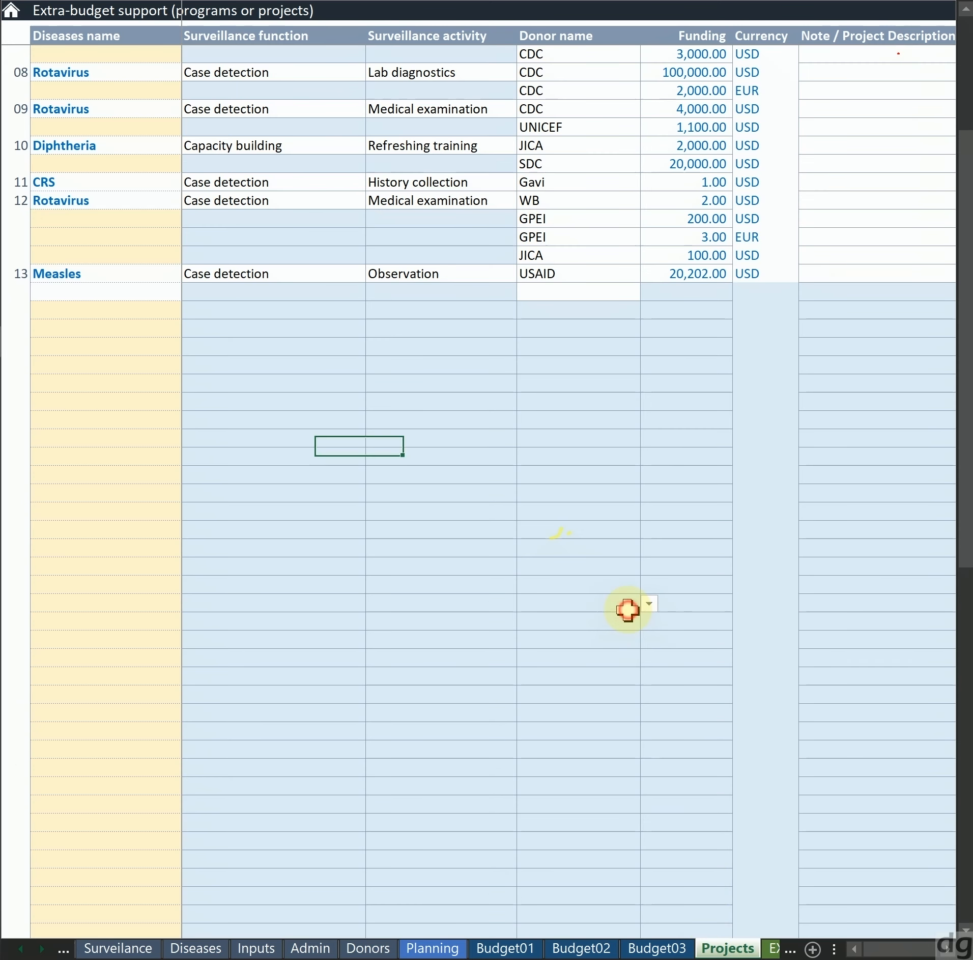
key("Up")
key("Up")
key("Up")
key("Up")
key("Up")
key("Up")
key("Up")
key("Up")
key("Up")
key("Up")
key("Up")
key("Up")
key("Up")
key("Up")
key("Left")
key("Up")
key("Up")
key("Up")
key("Up")
key("Up")
key("Left")
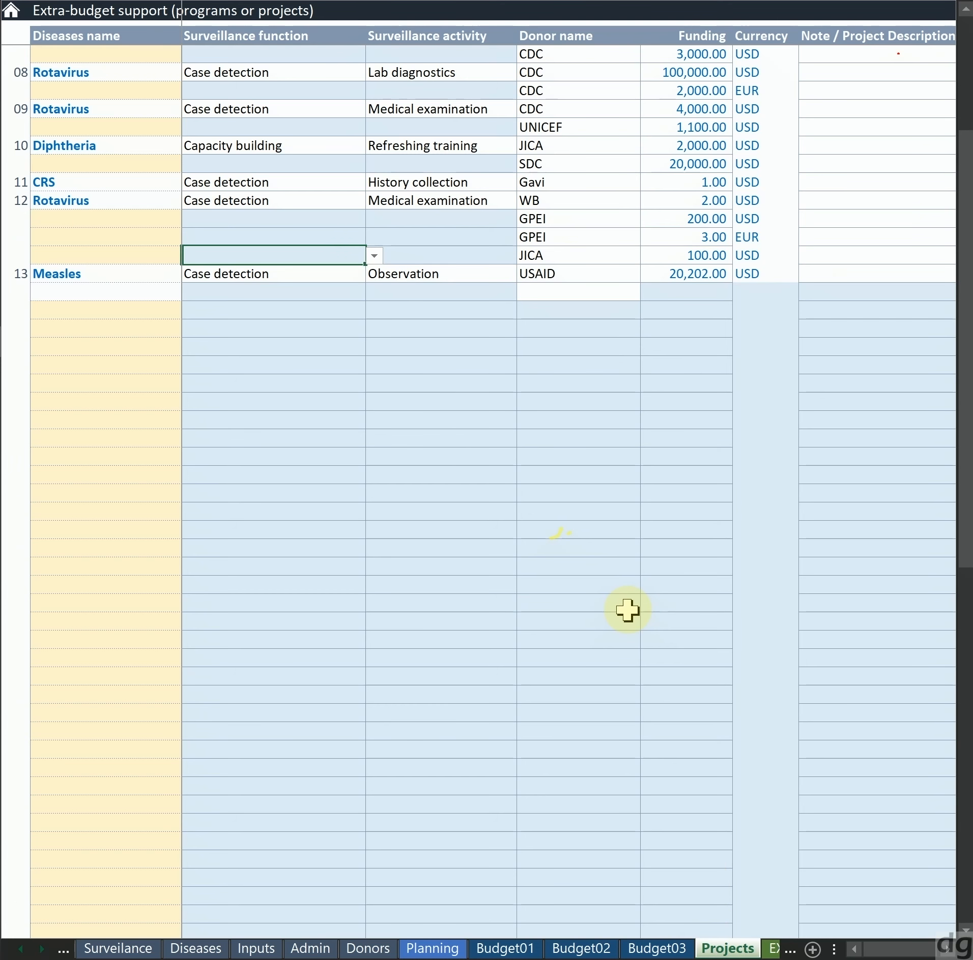
key("Left")
key("Down")
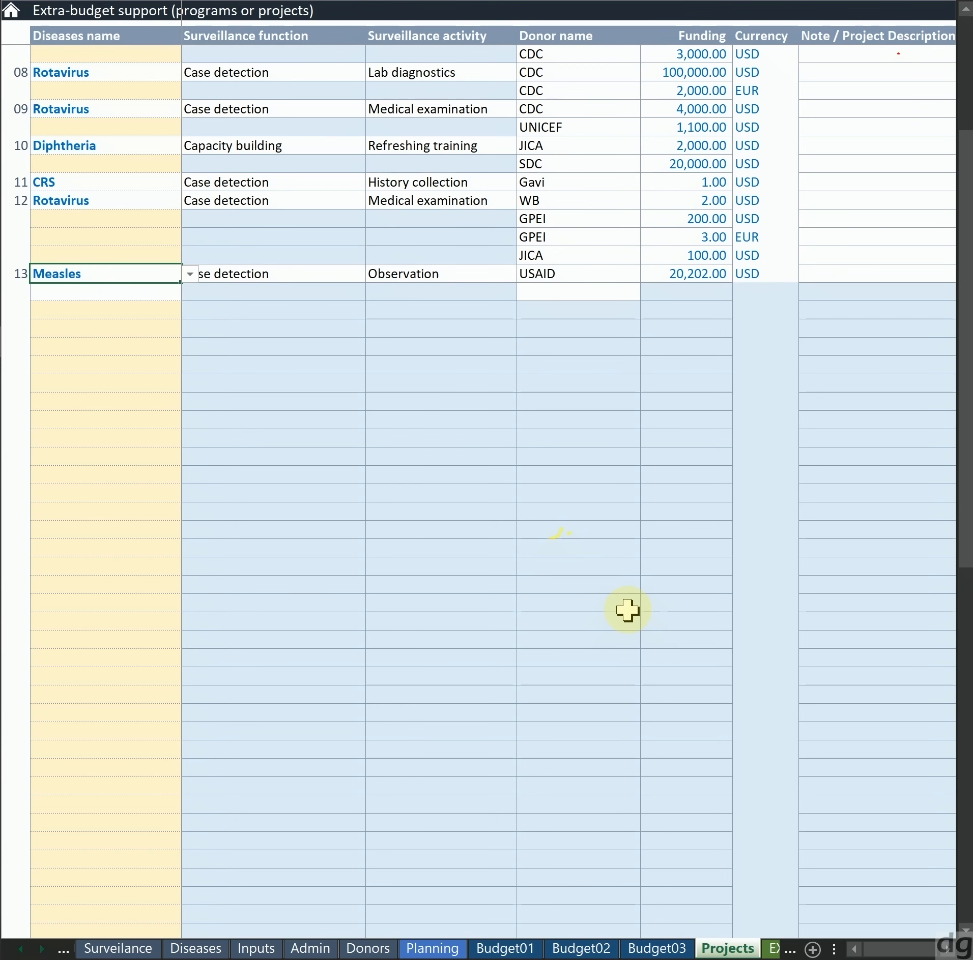
key("Up")
key("Up")
key("Up")
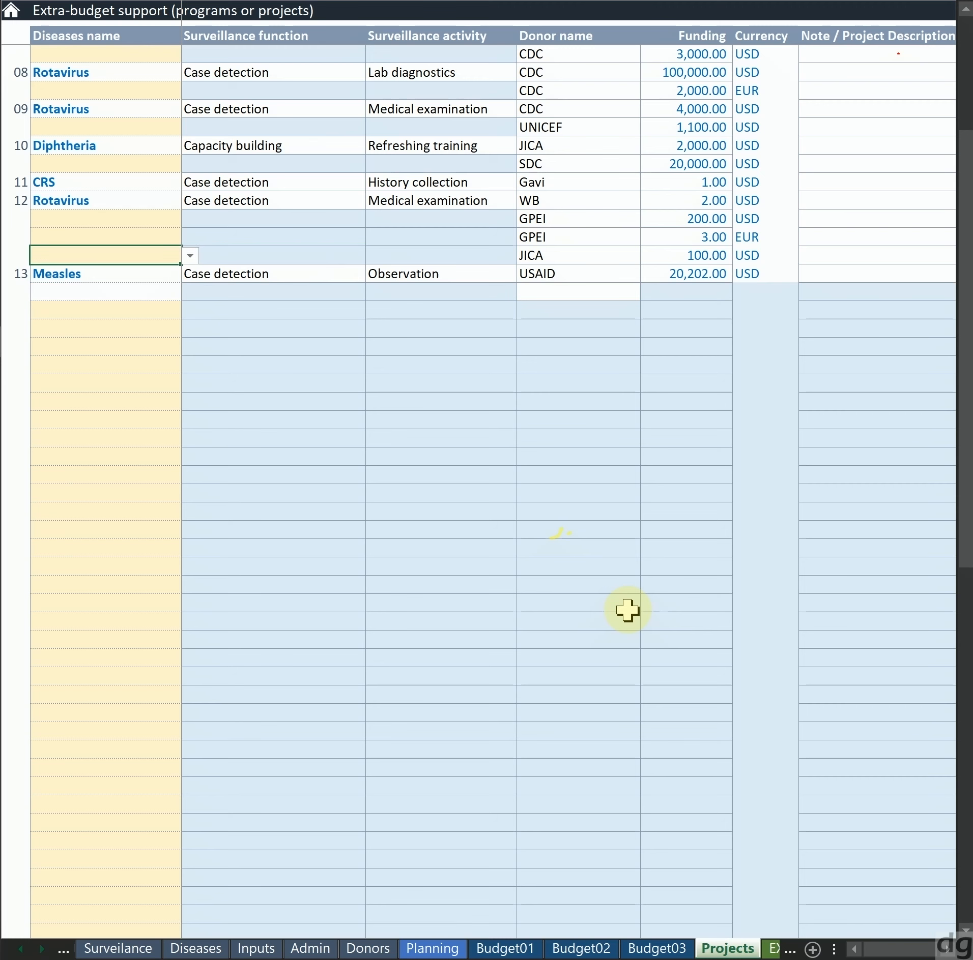
Copy project 10's disease, surveillance function and activity: Diphtheria, Capacity building and Refreshing training
key("Up")
key("Up")
key("Up")
key("Up")
key("Left")
key("Right")
key("Right")
key("Right")
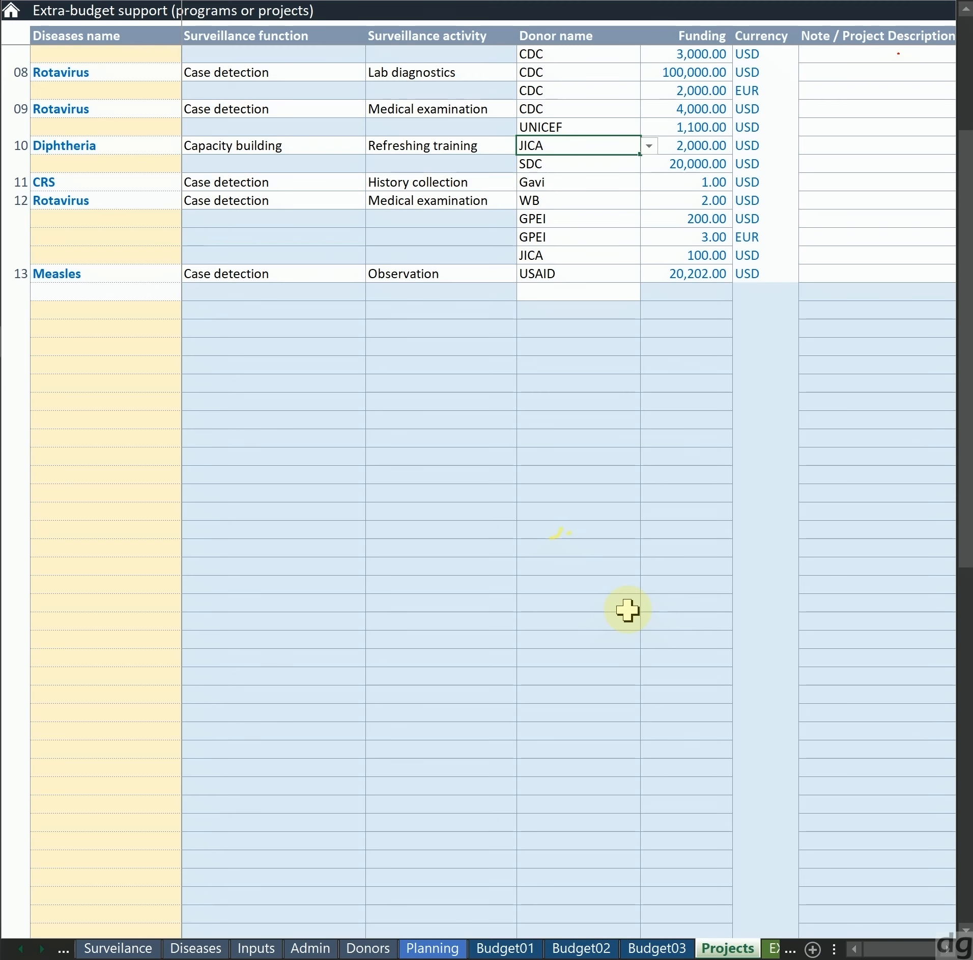
key("Left")
key("Left")
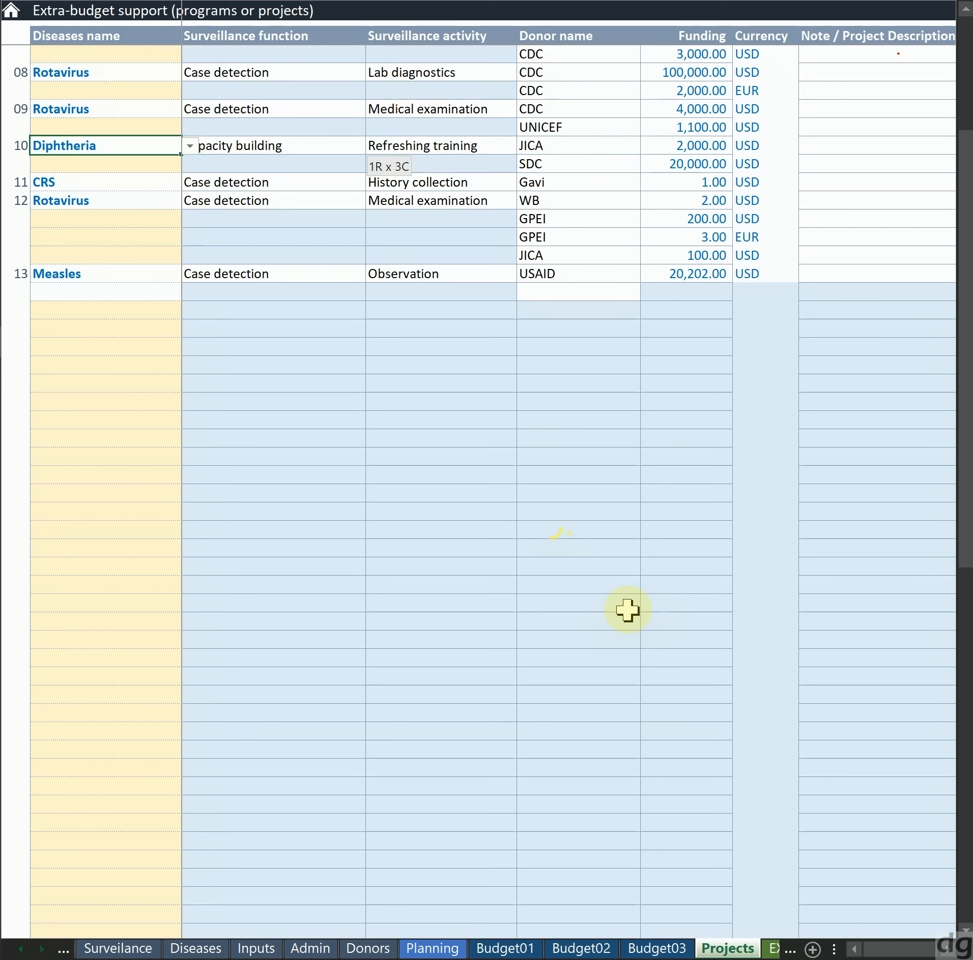
key("ctrl+c")
Examine the first empty project row and the donors listed around Diphtheria project 10
key("Down")
key("Down")
key("Down")
key("Down")
key("Down")
key("Down")
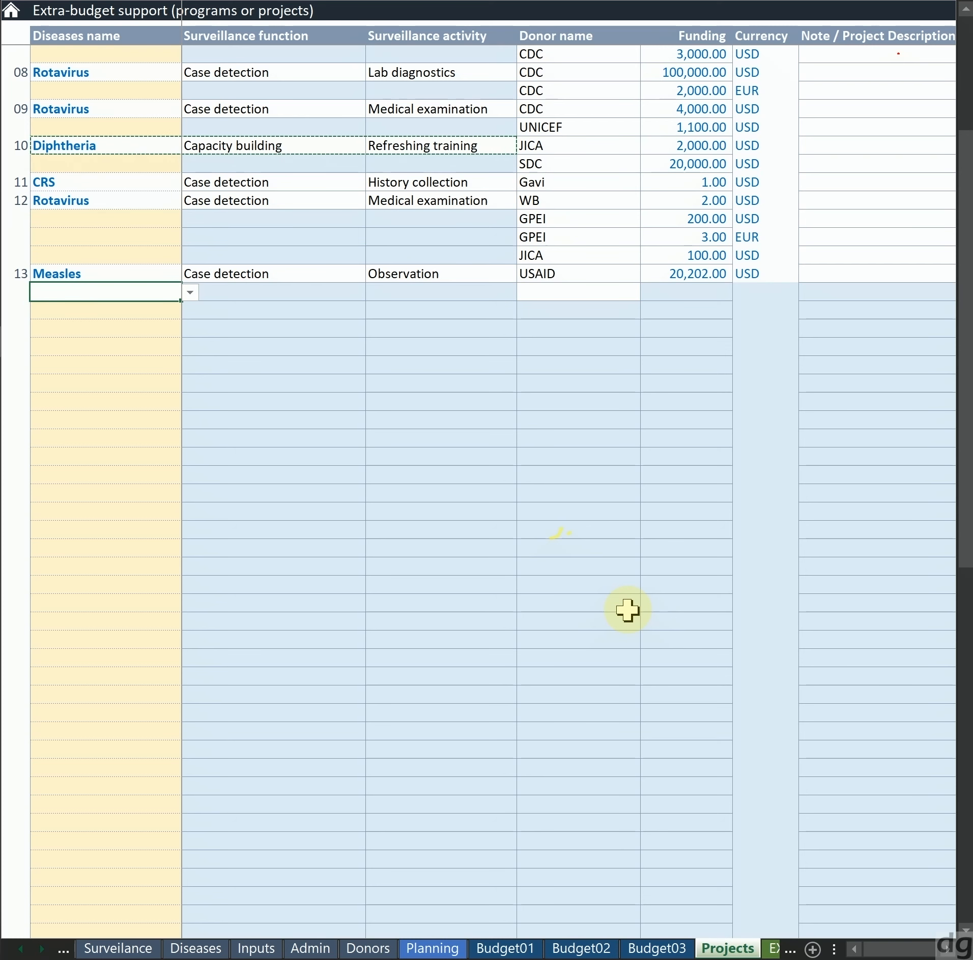
key("Up")
key("Up")
key("Up")
key("Up")
key("Up")
key("Up")
key("Up")
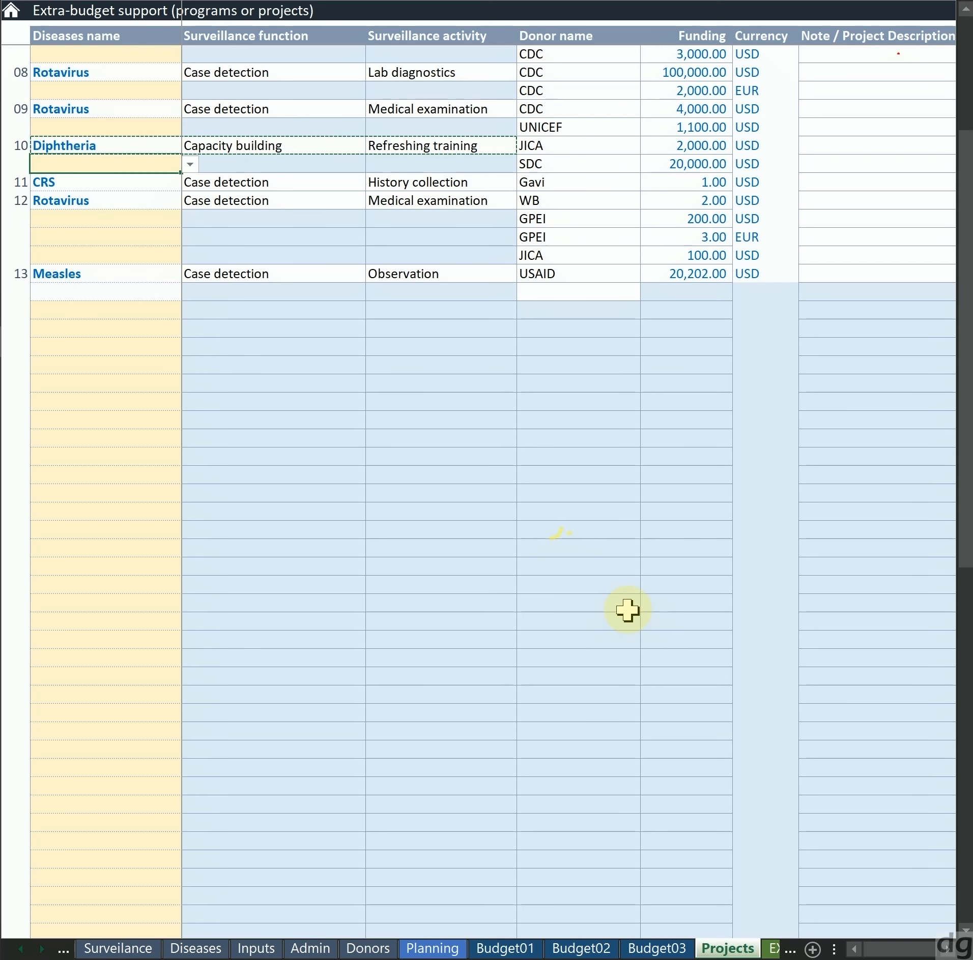
key("Right")
key("Right")
key("Right")
key("shift+Up")
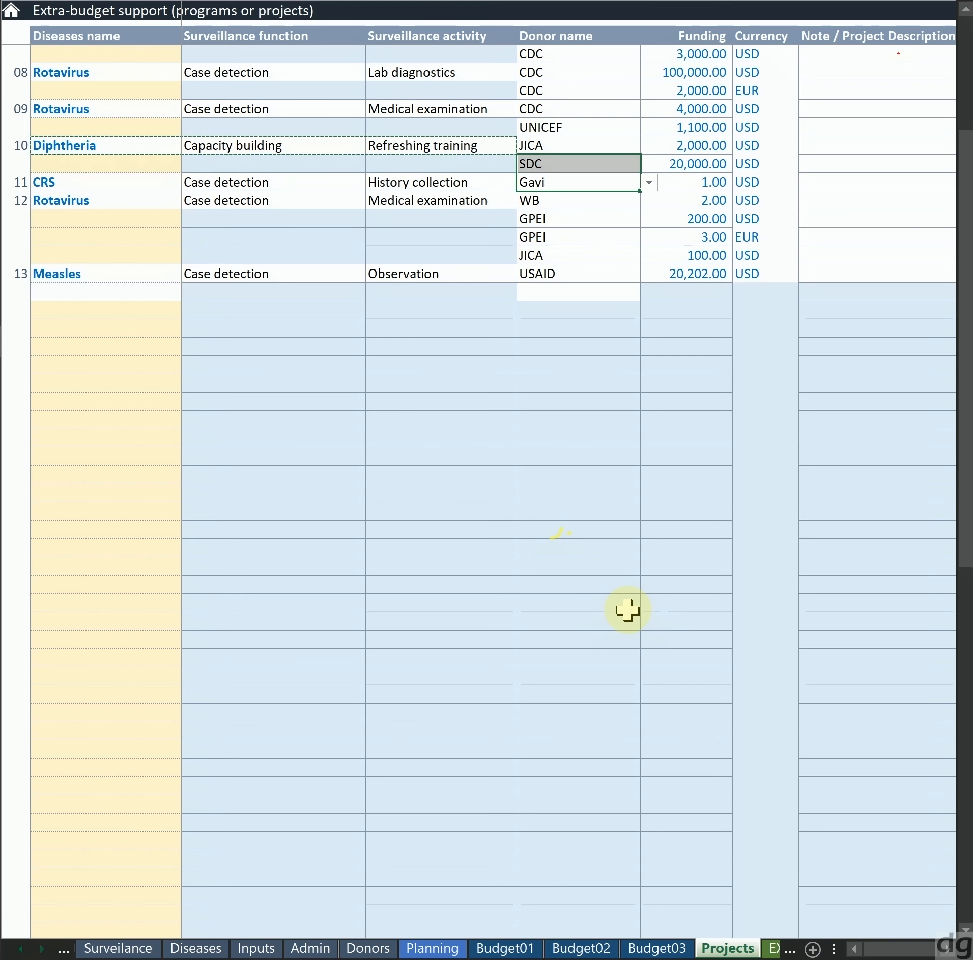
key("Left")
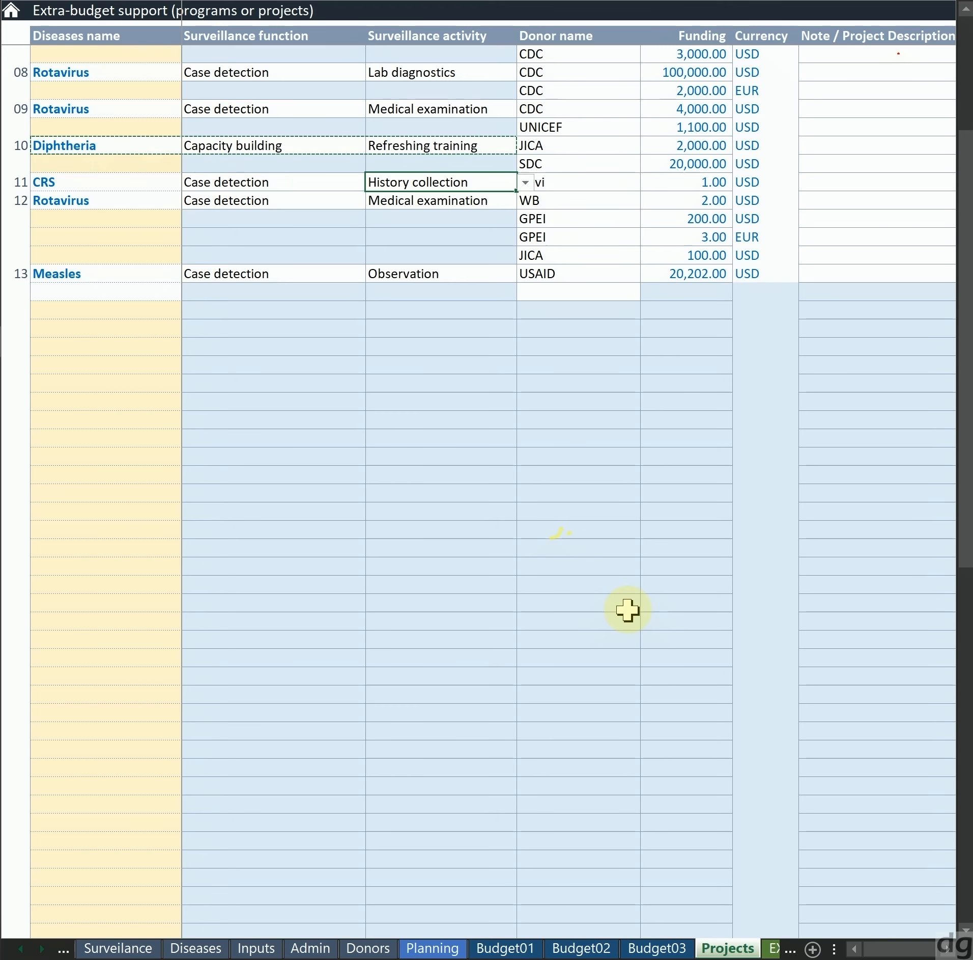
Paste the copied Diphtheria, Capacity building and Refreshing training cells into the first empty row below project 13 and end the copy mode
key("Down")
key("Down")
key("Down")
key("Down")
key("Down")
key("Down")
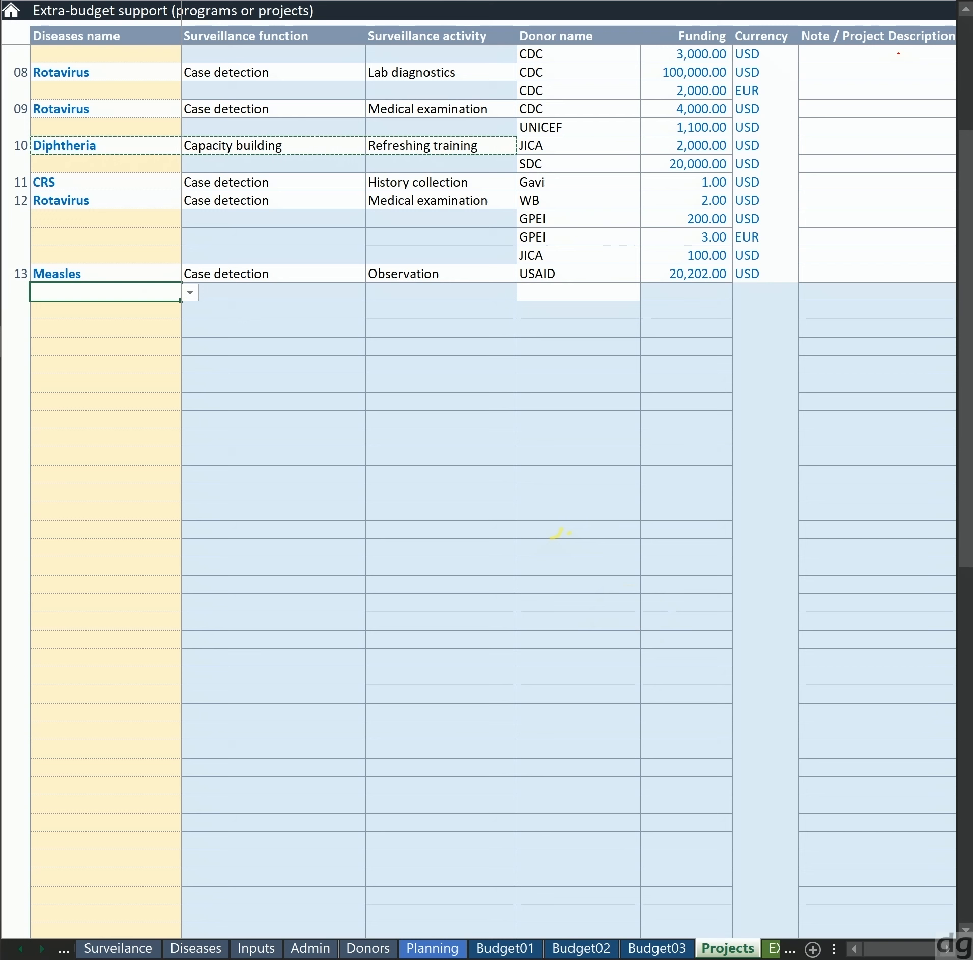
key("ctrl+v")
key("Up")
key("Up")
key("Up")
key("Up")
key("Up")
key("Up")
key("Up")
key("Up")
key("Up")
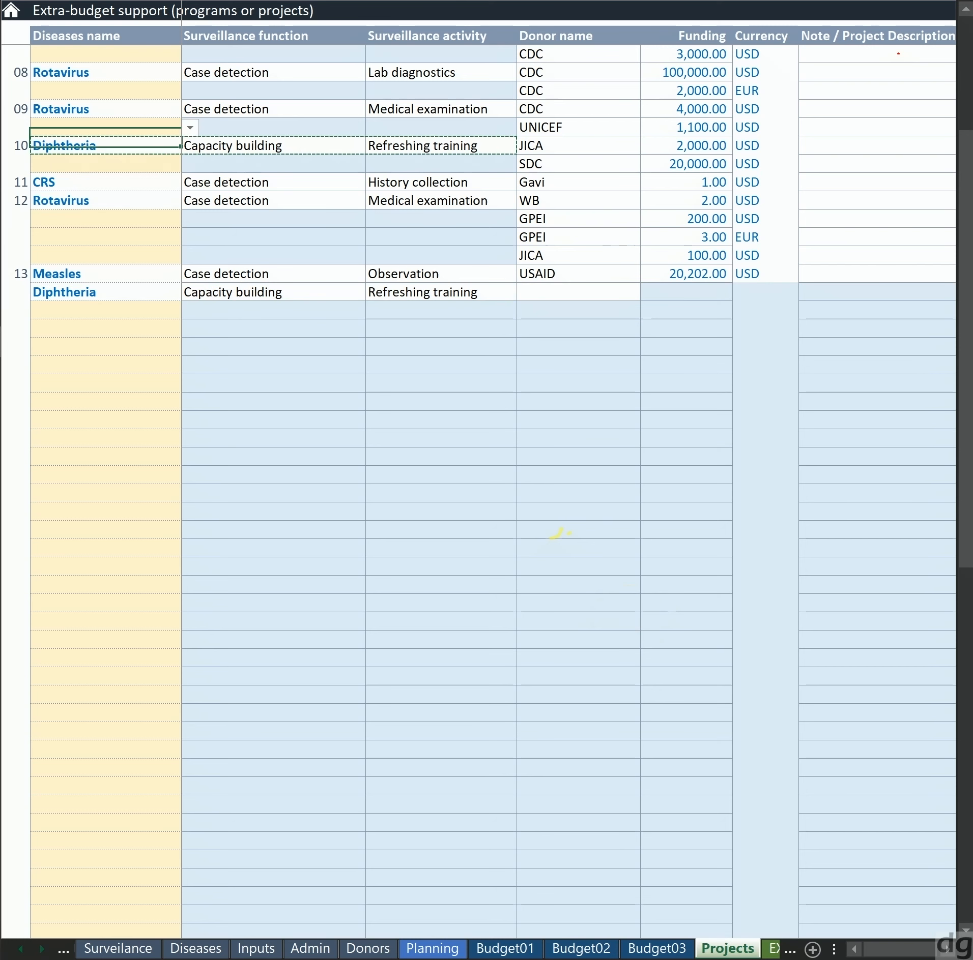
key("shift+Right")
key("shift+Right")
key("Left")
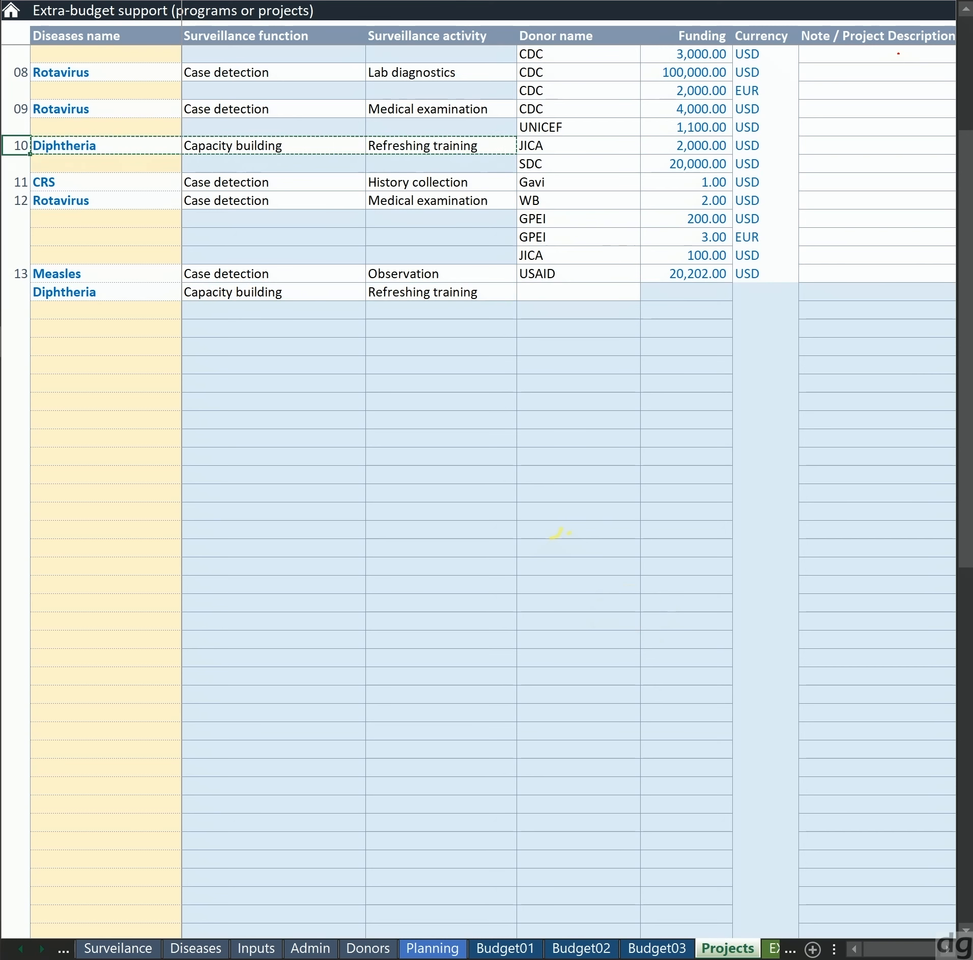
key("Escape")
Choose USAID as the donor for the new Diphtheria project row below Measles project 13
key("Down")
key("Down")
key("Down")
key("Down")
key("Down")
key("Down")
key("Down")
key("Right")
key("Right")
key("Right")
key("Down")
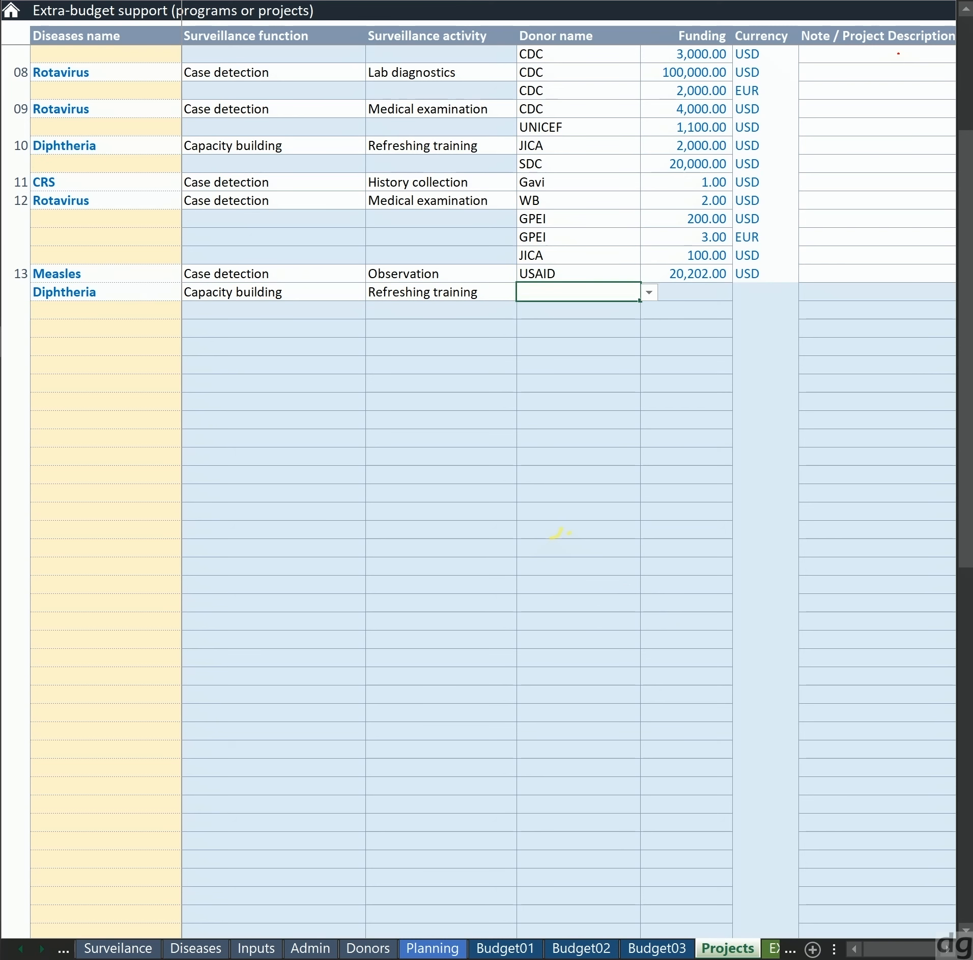
key("alt+Down")
key("Down")
key("Down")
key("Down")
key("Down")
key("Down")
key("Down")
key("Down")
key("Down")
key("Down")
key("Down")
key("Down")
key("Up")
key("Up")
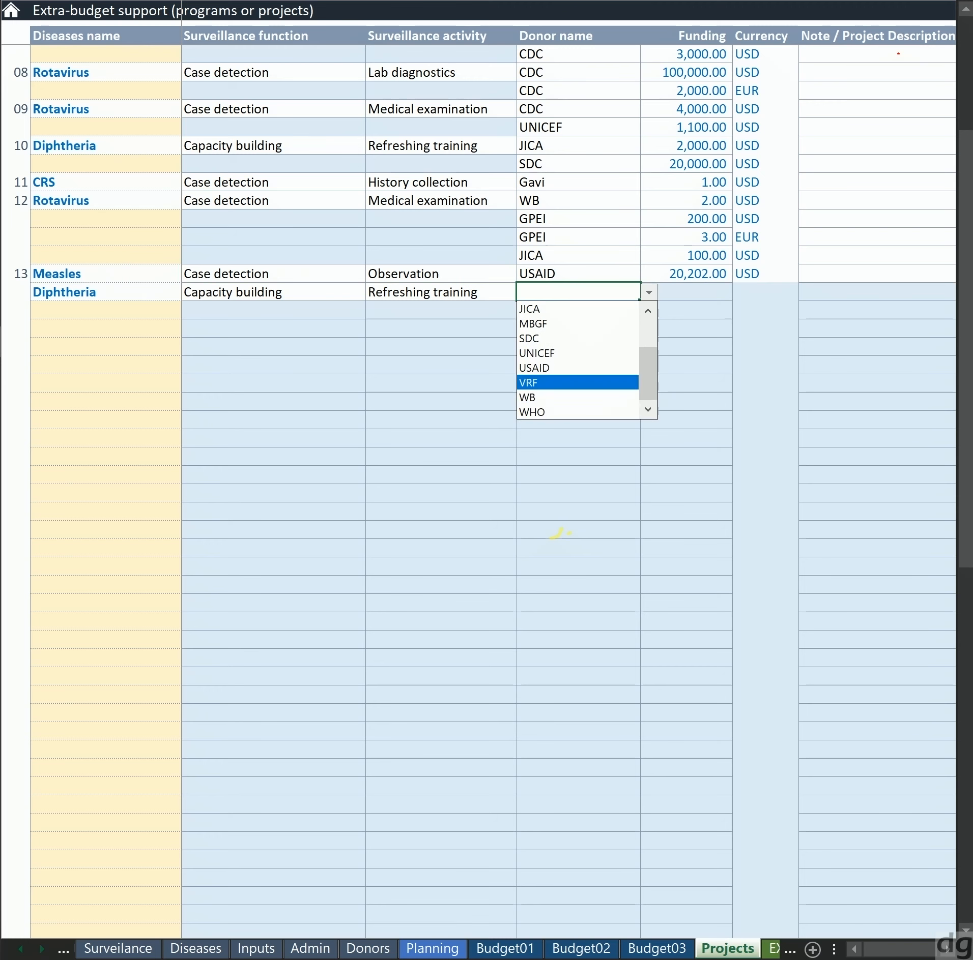
key("Up")
key("Return")
Enter 202 as the new Diphtheria project's funding and choose USD as its currency
key("Right")
type("202")
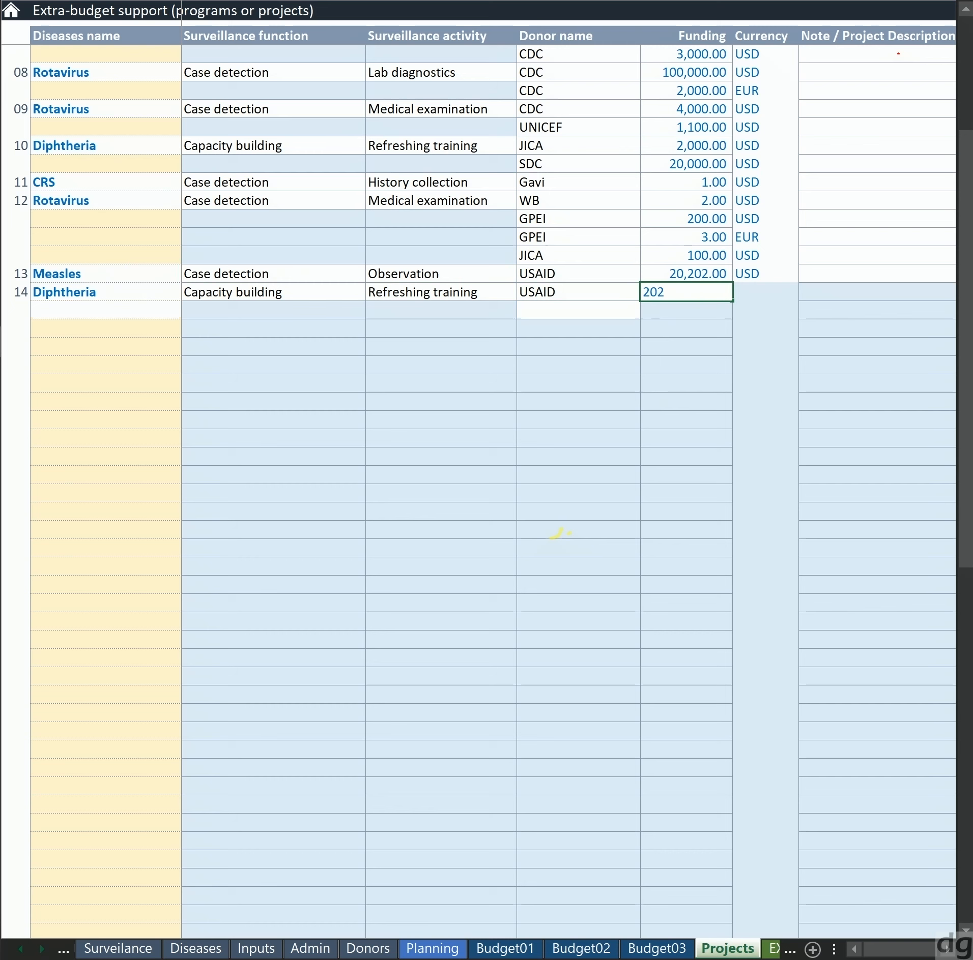
key("Return")
key("Up")
key("Right")
key("alt+Down")
key("Down")
key("Return")
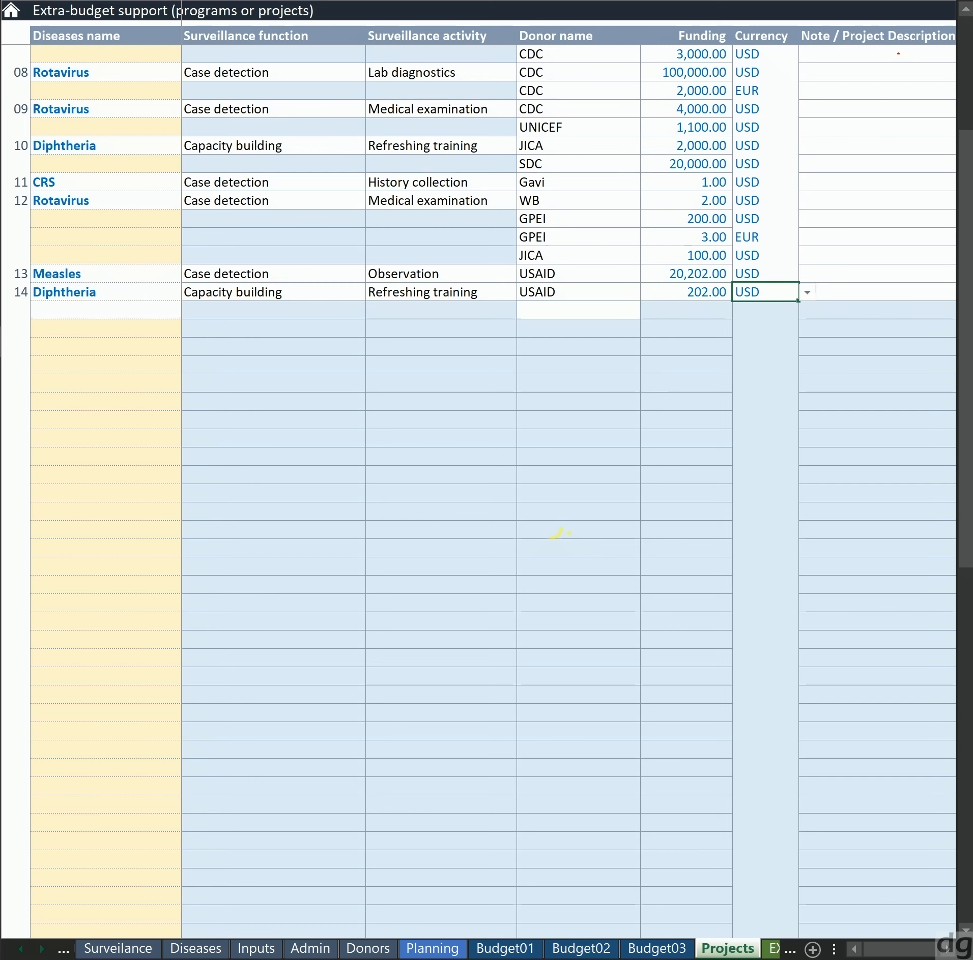
Select project 10's two donor cells, JICA and SDC
left_click(551, 201)
key("Up")
key("Up")
key("shift+Down")
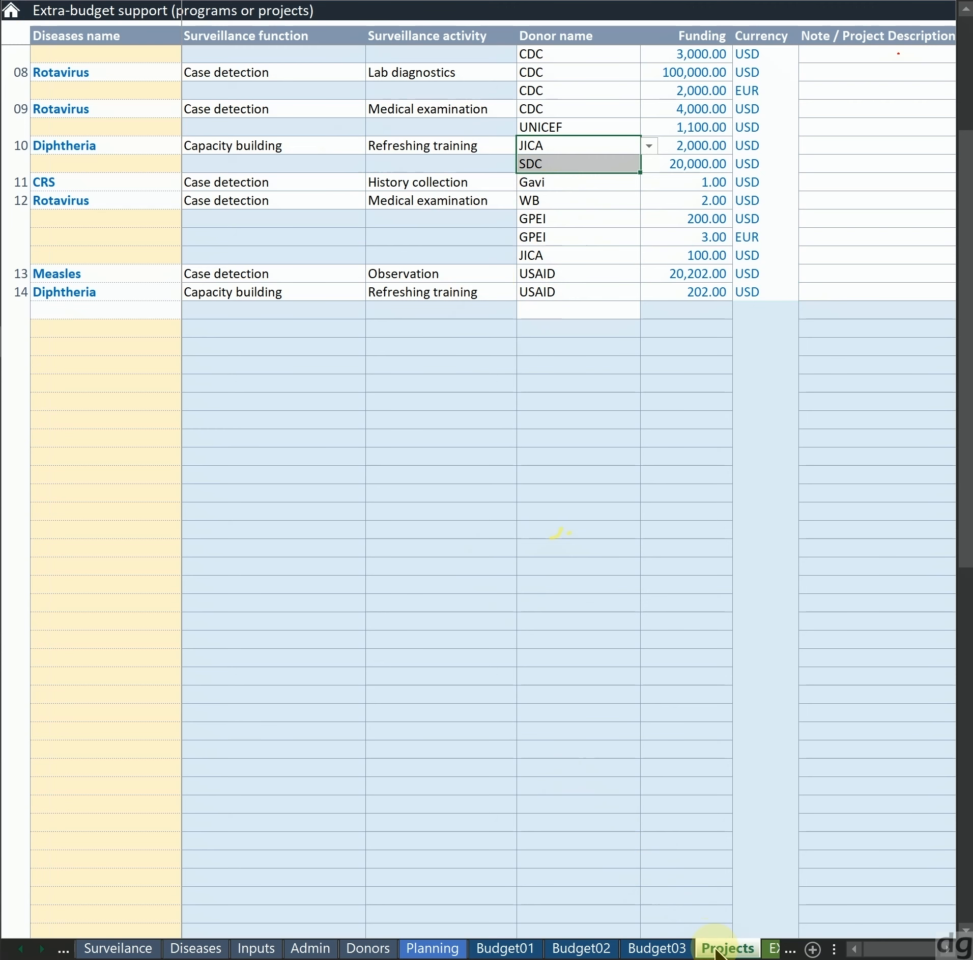
Open the EXTernal sheet and locate USAID's Diphtheria entry in the external funding table
left_click(772, 949)
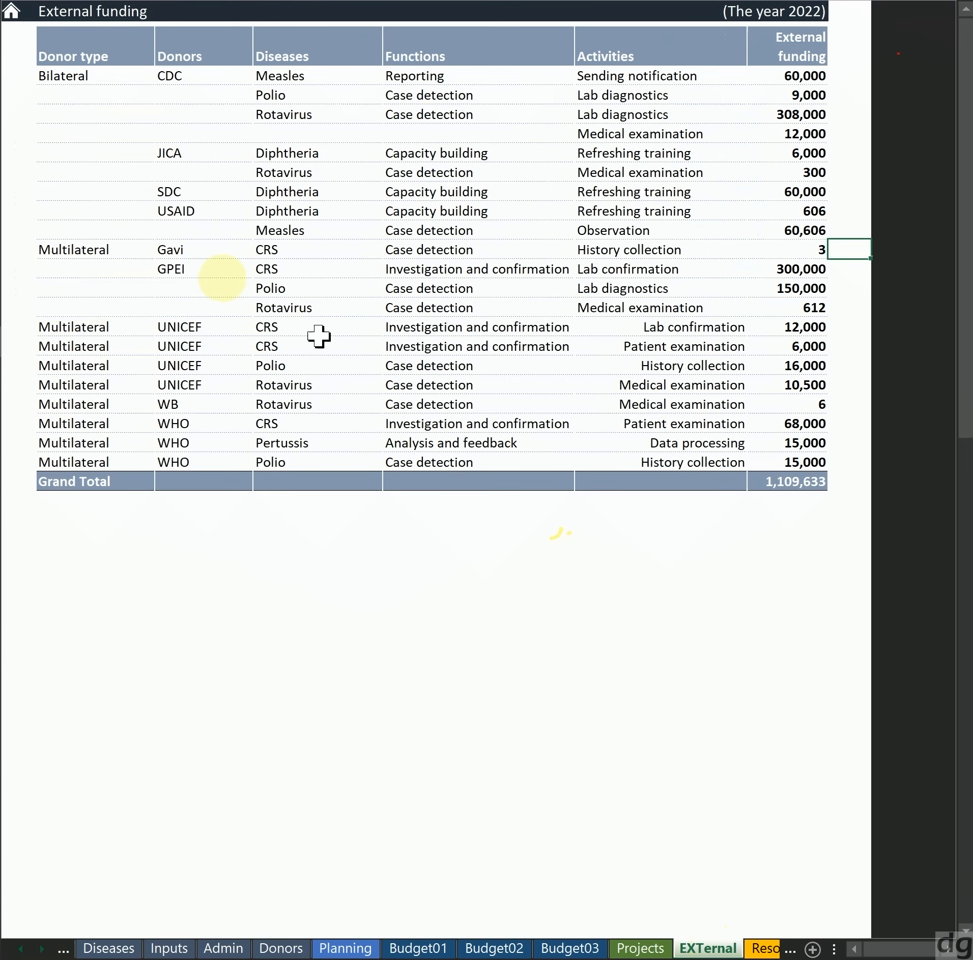
left_click(199, 348)
key("Up")
key("Up")
key("Up")
key("Up")
key("Up")
key("Up")
key("Up")
key("Right")
key("Left")
key("Left")
key("Right")
key("Left")
key("Right")
key("Right")
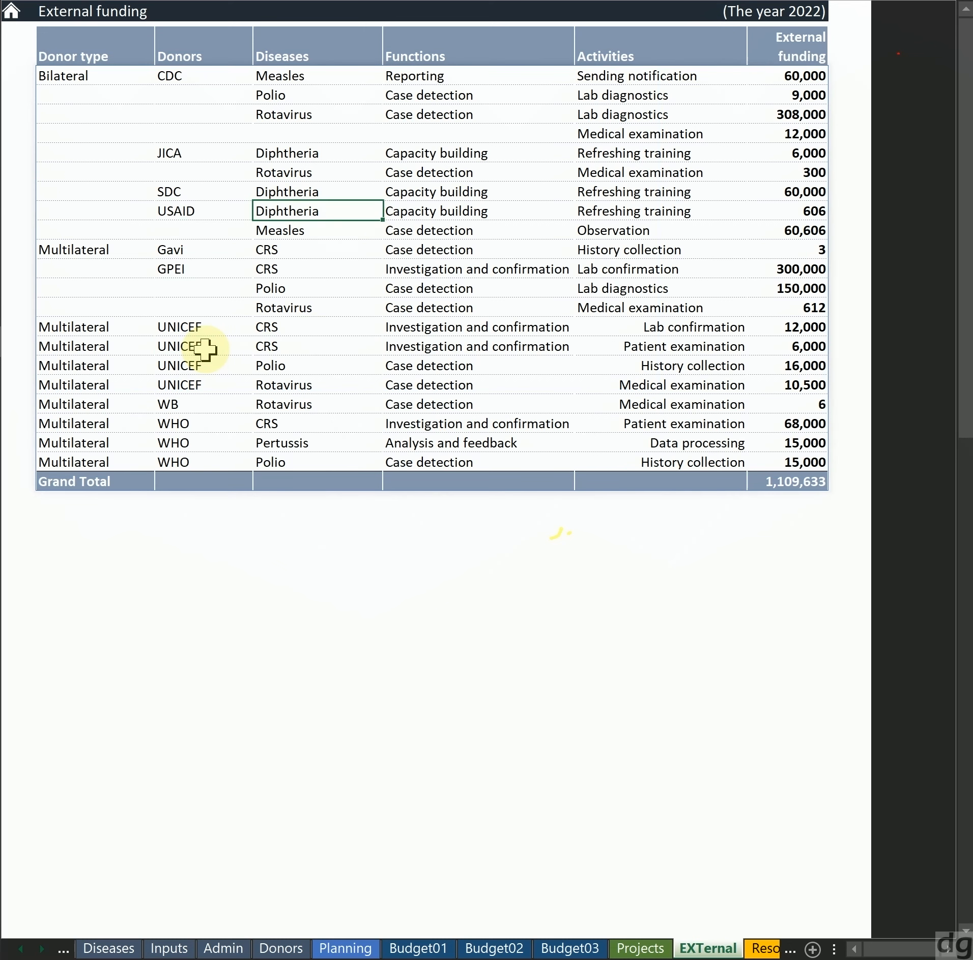
Highlight the Diphtheria refreshing-training entries for SDC and USAID with their funding, plus JICA's matching disease, function and activity cells
key("Up")
key("Up")
key("Up")
key("Down")
key("Down")
key("Down")
key("Up")
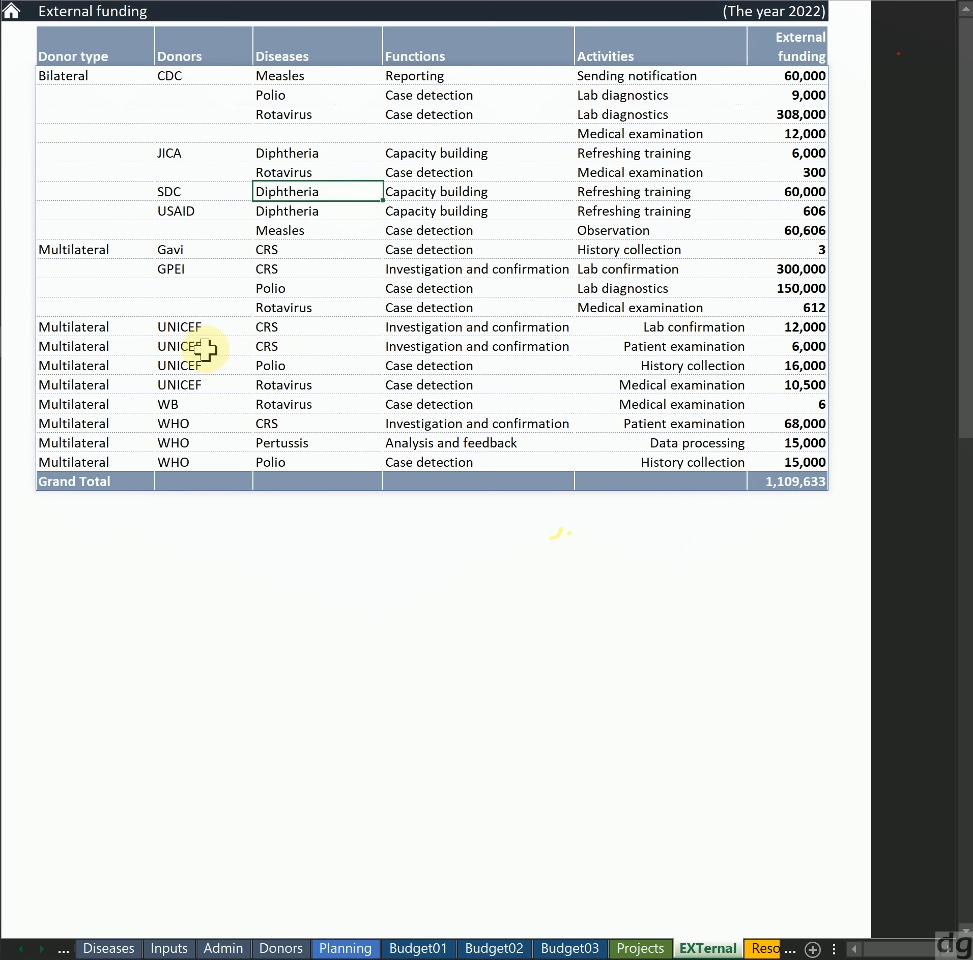
key("shift+Down")
key("shift+Right")
key("shift+Right")
key("shift+Right")
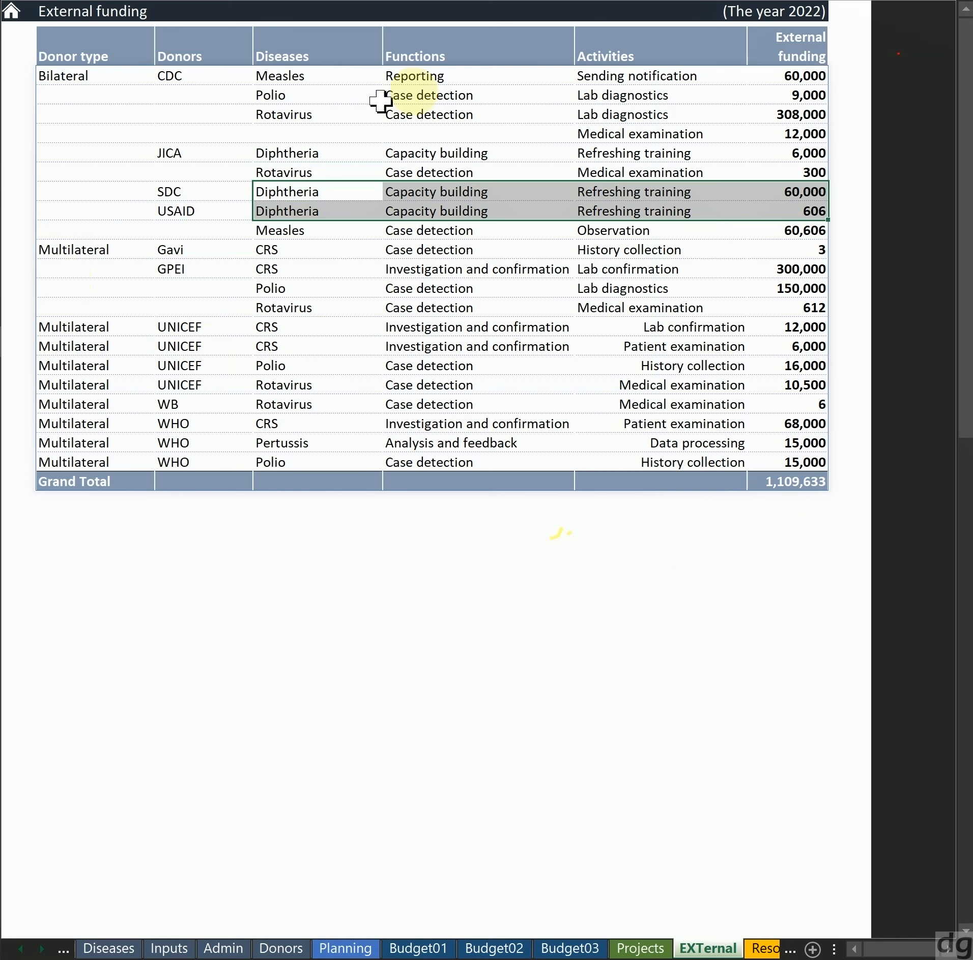
left_click(302, 148, "ctrl")
left_click(424, 156, "ctrl")
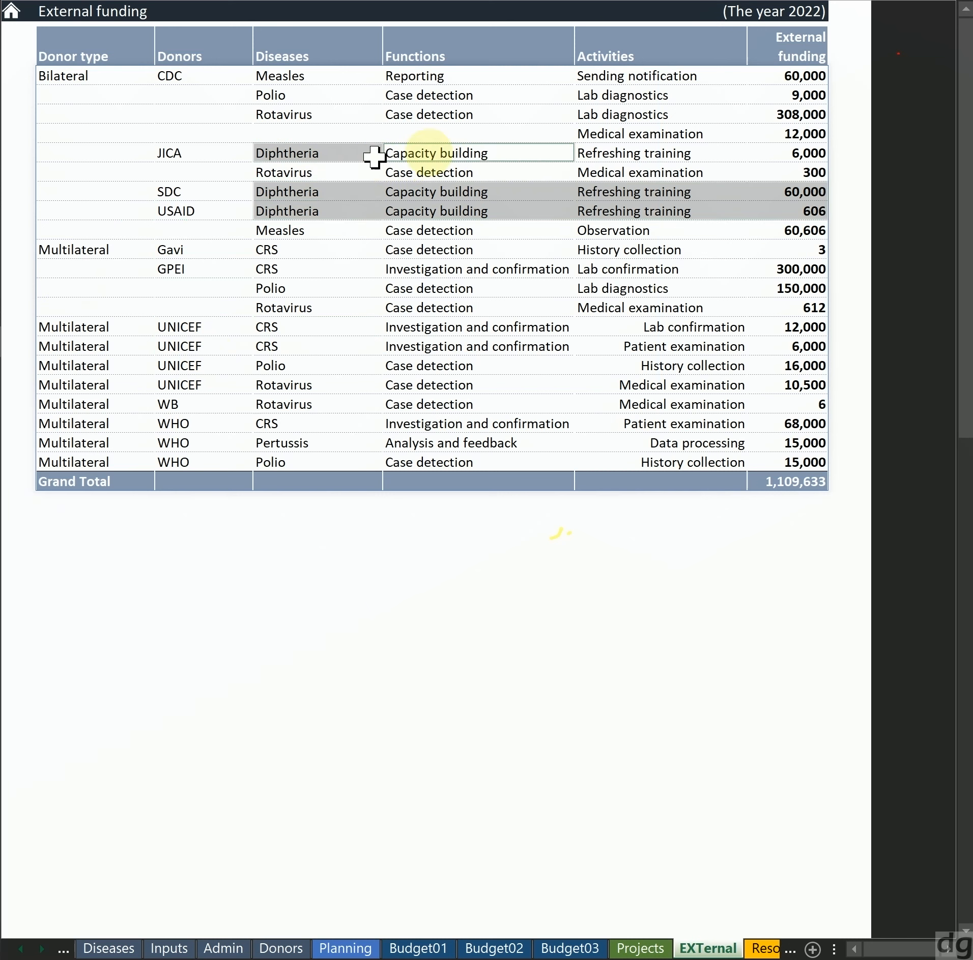
left_click(622, 157, "ctrl")
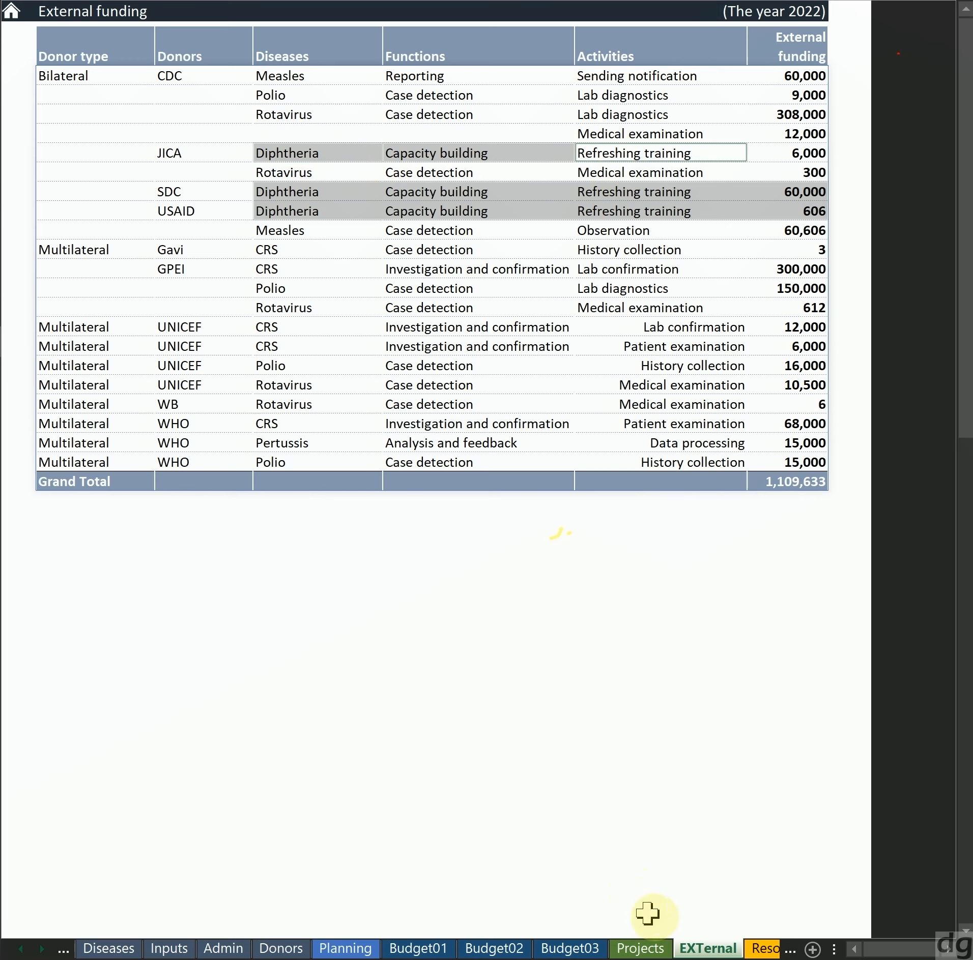
Return to the Projects sheet and select an empty donor cell well below project 14
left_click(655, 947)
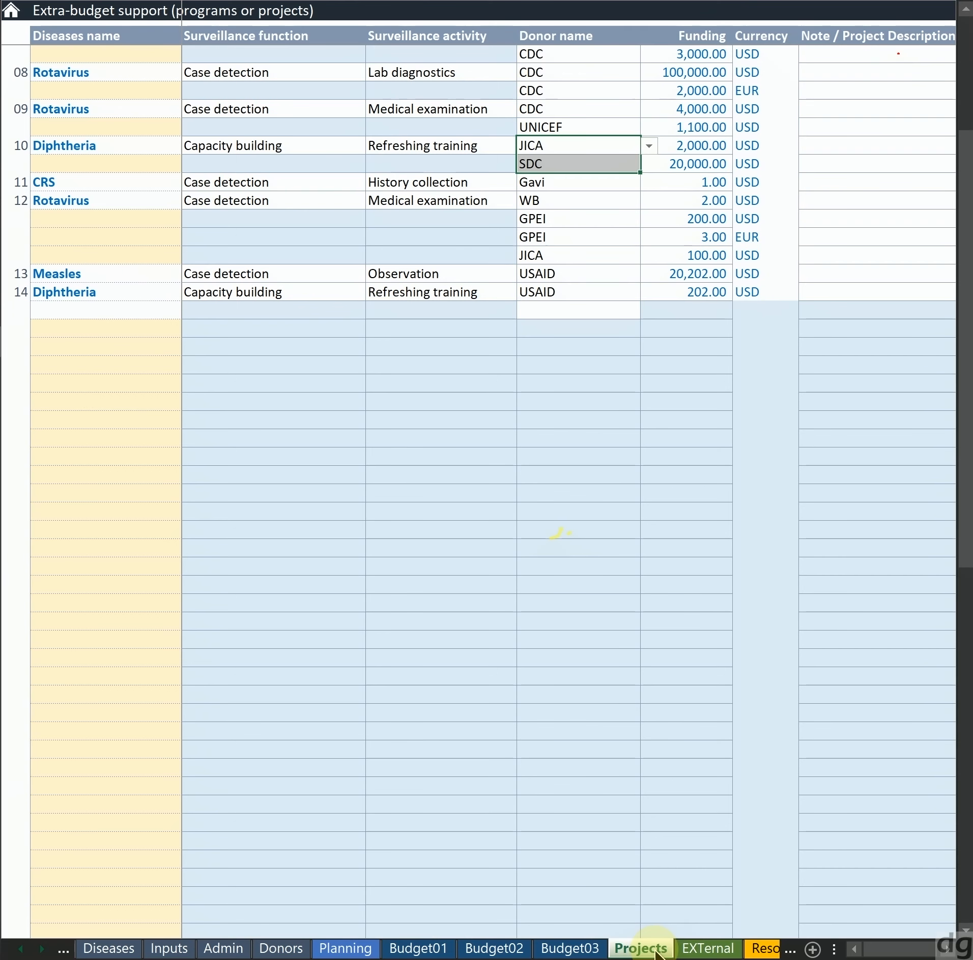
left_click(589, 547)
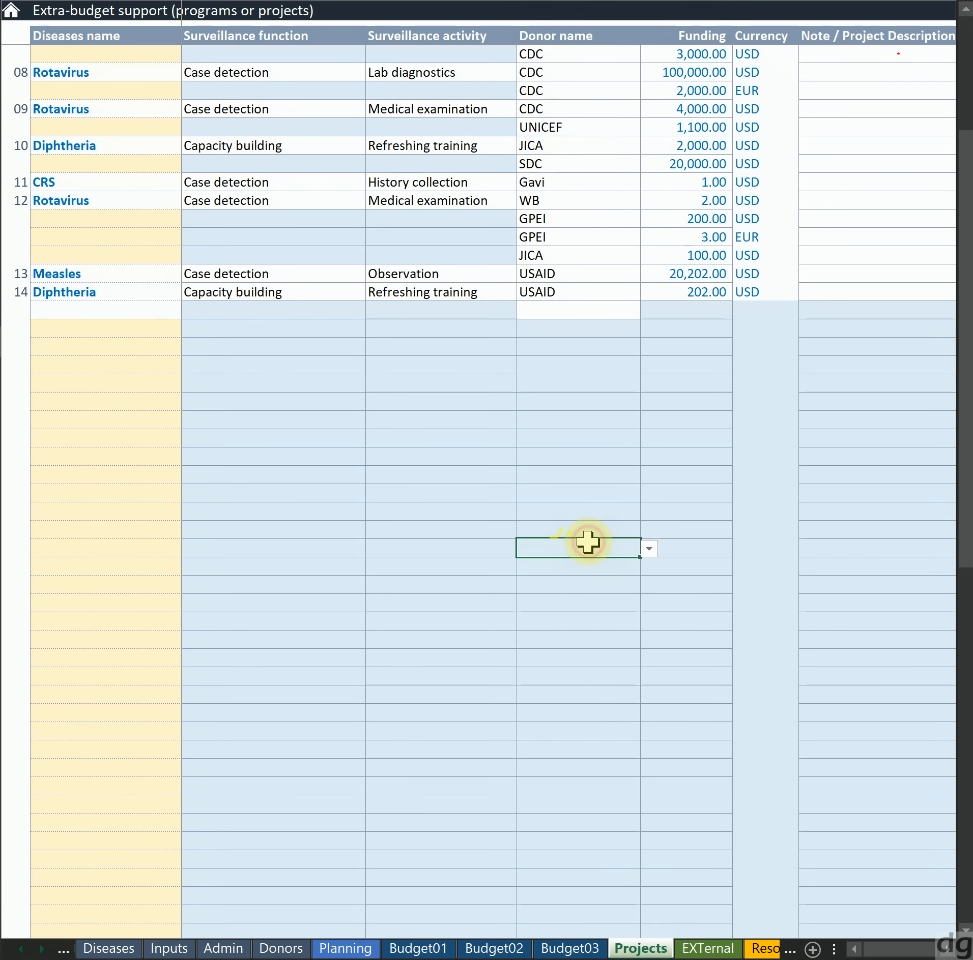
Select the empty donor cell directly below project 14's USAID entry
key("Left")
key("Up")
key("Up")
key("Up")
key("Up")
key("Up")
key("Up")
key("Up")
key("Up")
key("Up")
key("Up")
key("Right")
key("Up")
key("Left")
key("Left")
key("Left")
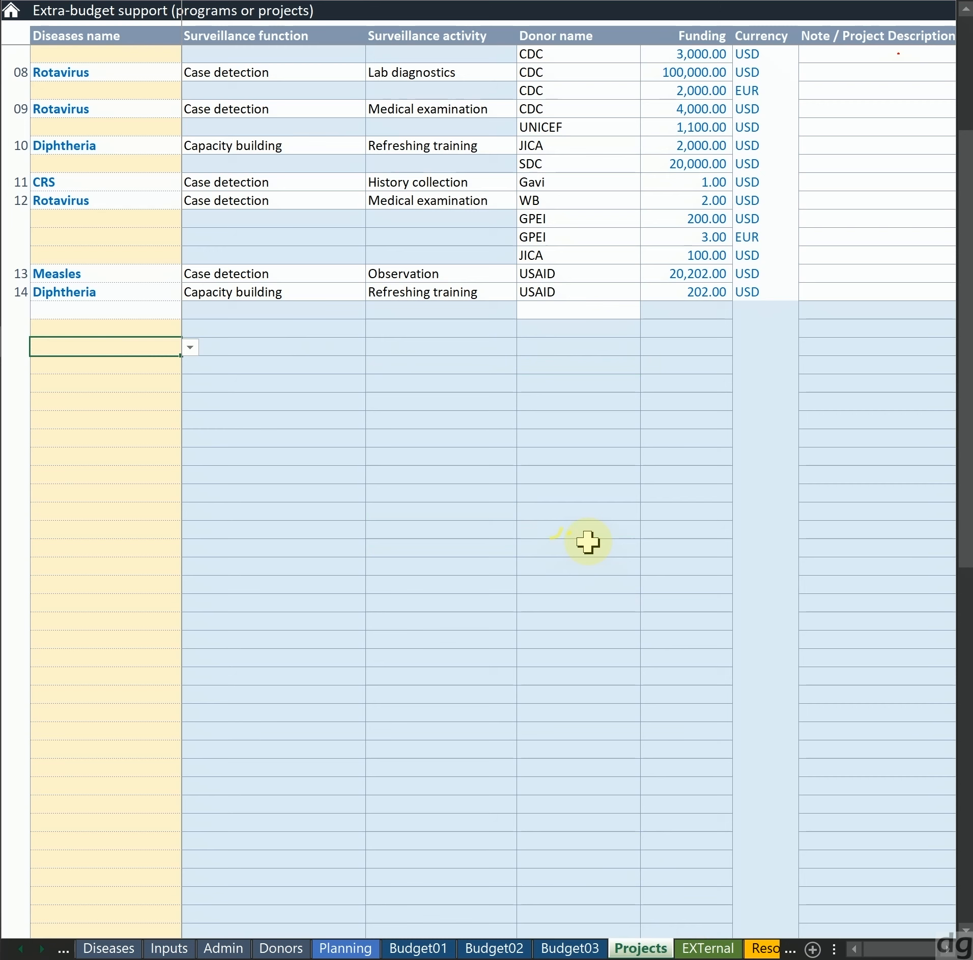
key("Up")
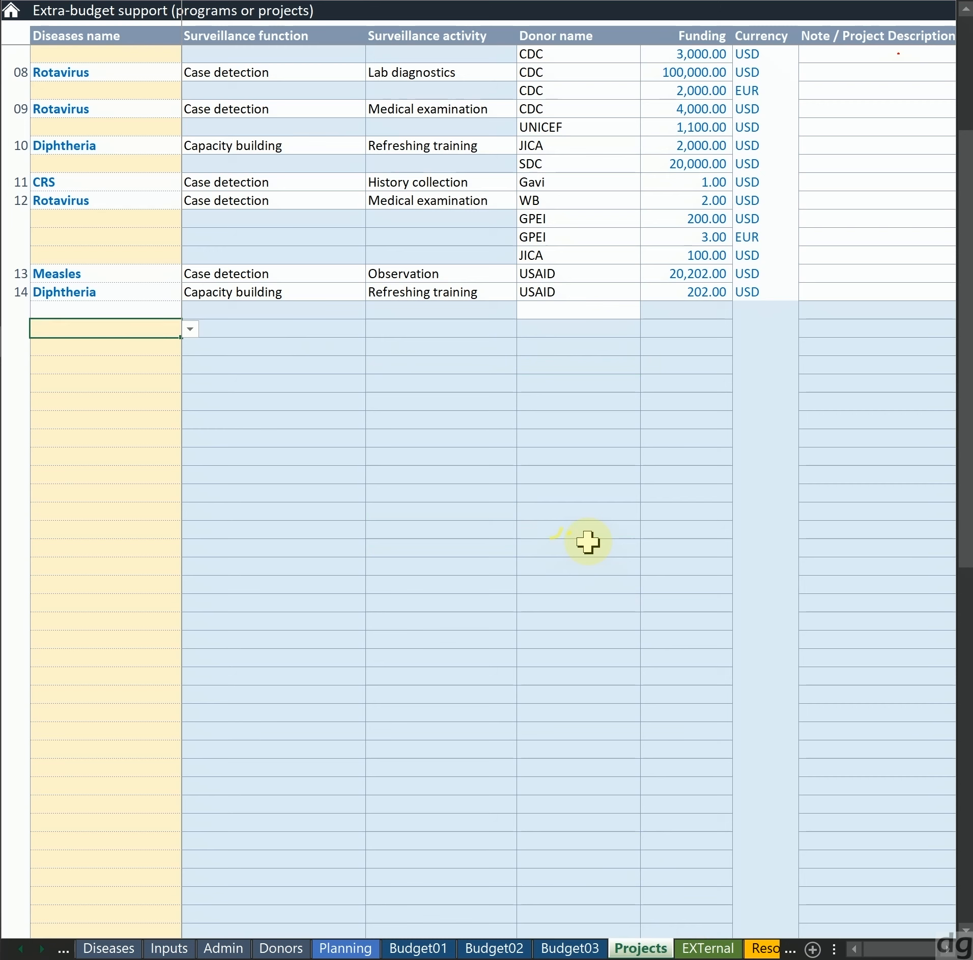
key("Up")
key("Up")
key("Right")
key("Right")
key("Right")
key("Down")
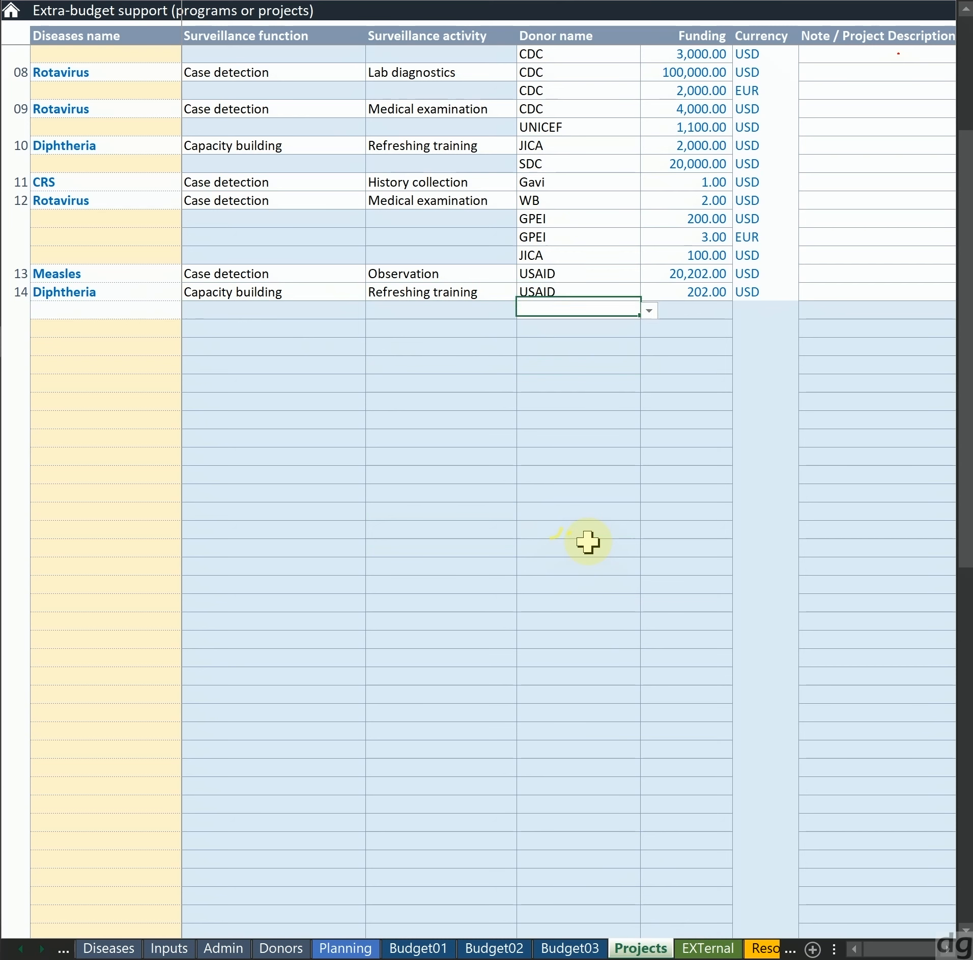
Look through the available donor names for the empty donor cell below project 14 without choosing one
key("alt+Down")
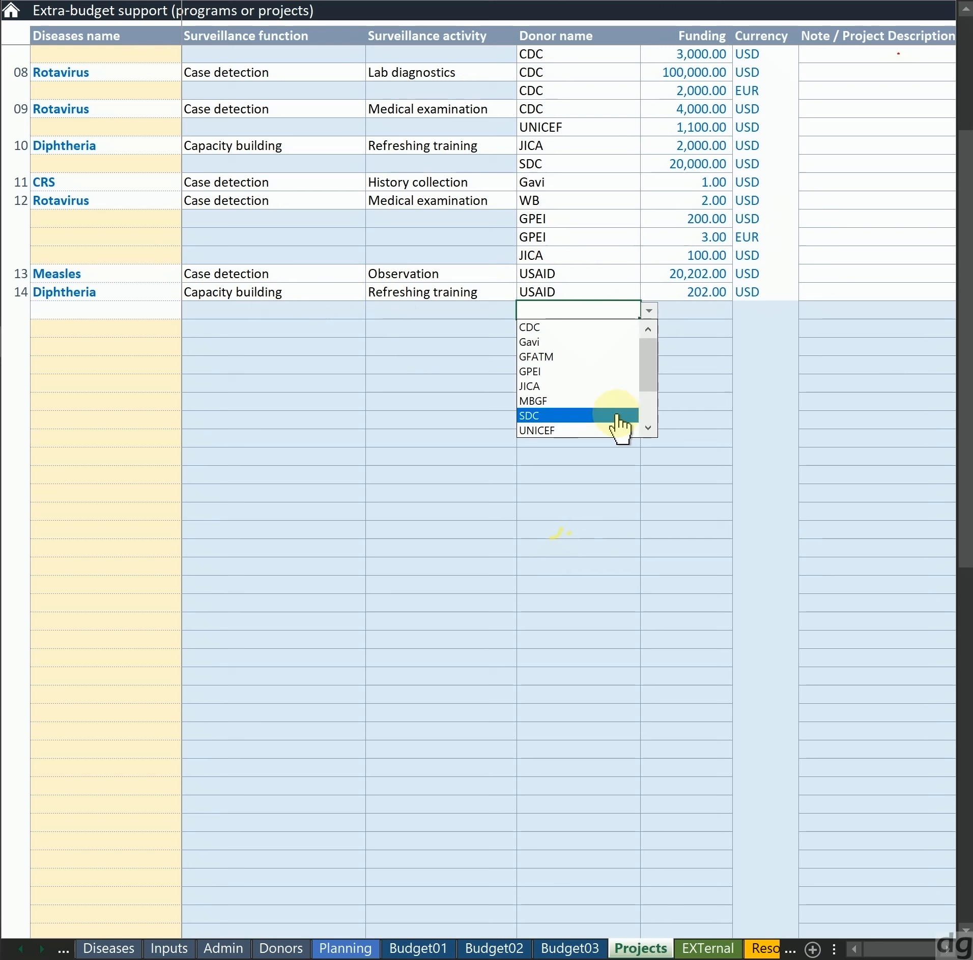
scroll(618, 426, "down", 2)
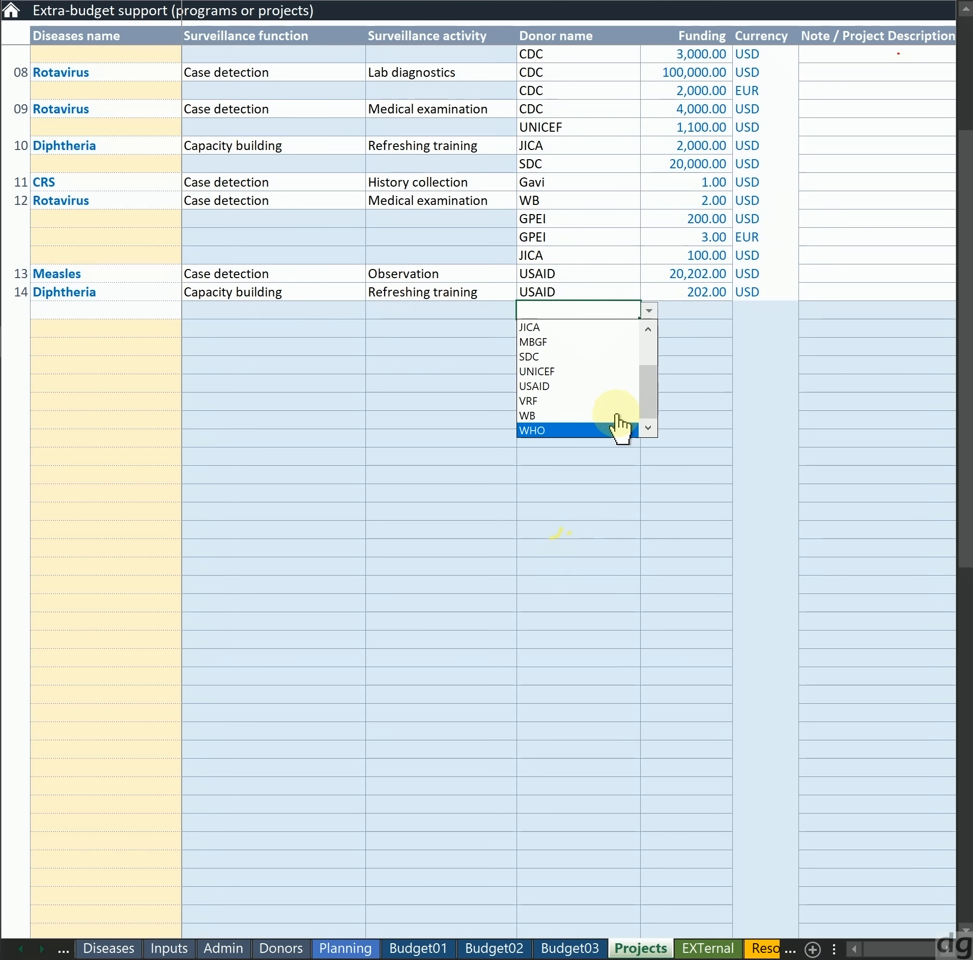
key("Up")
key("Up")
key("Up")
key("Up")
key("Up")
key("Up")
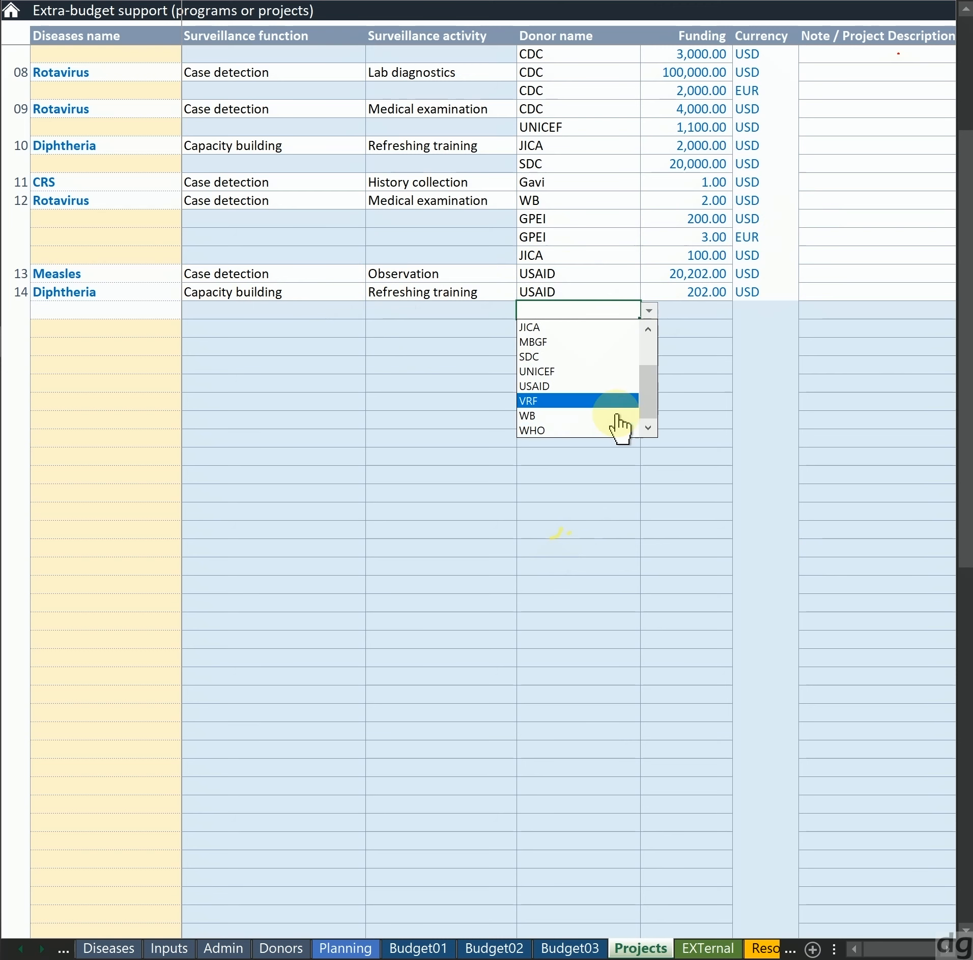
key("Down")
key("Down")
key("Down")
key("Down")
key("Down")
key("Down")
key("Home")
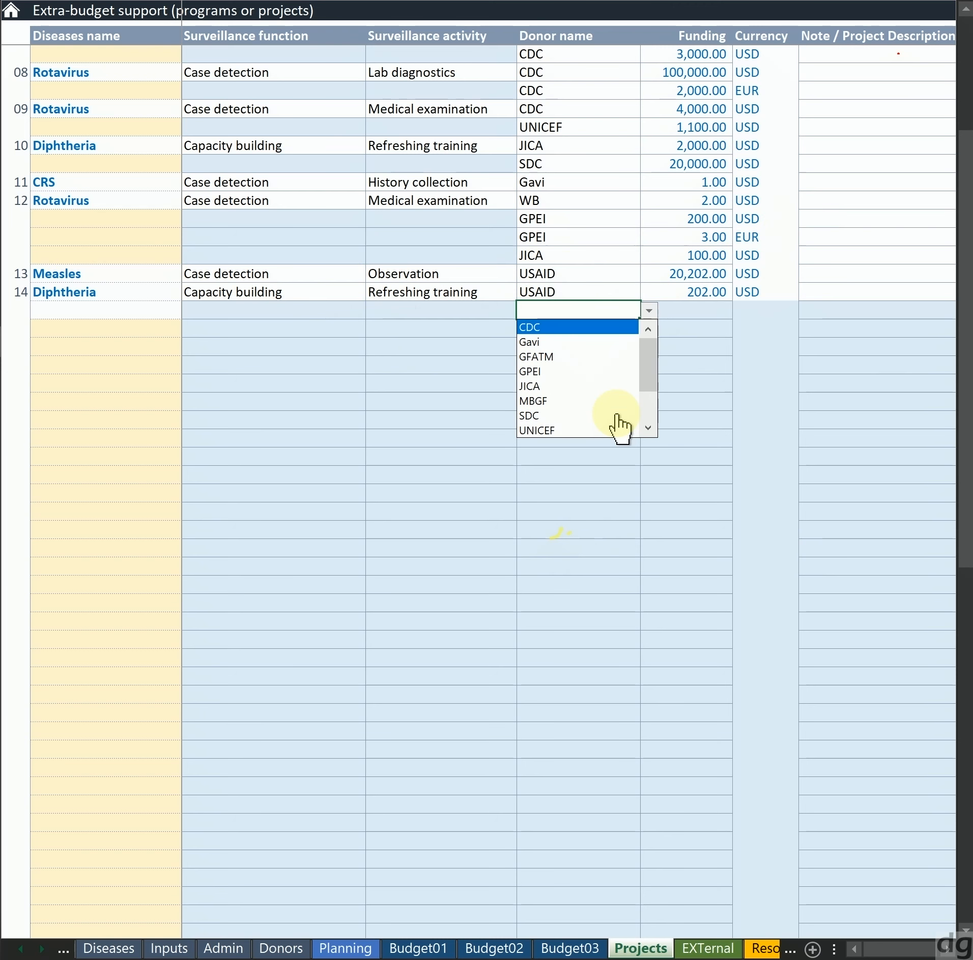
key("Down")
key("Down")
key("Down")
key("End")
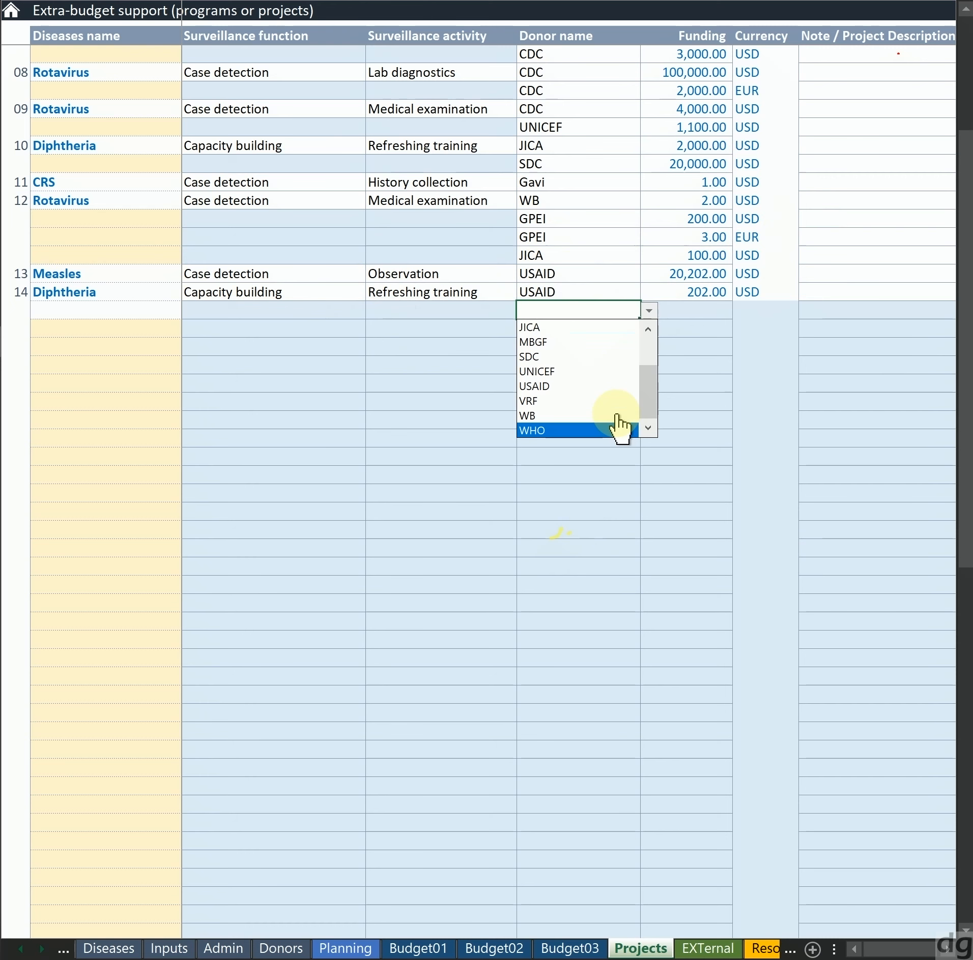
key("Up")
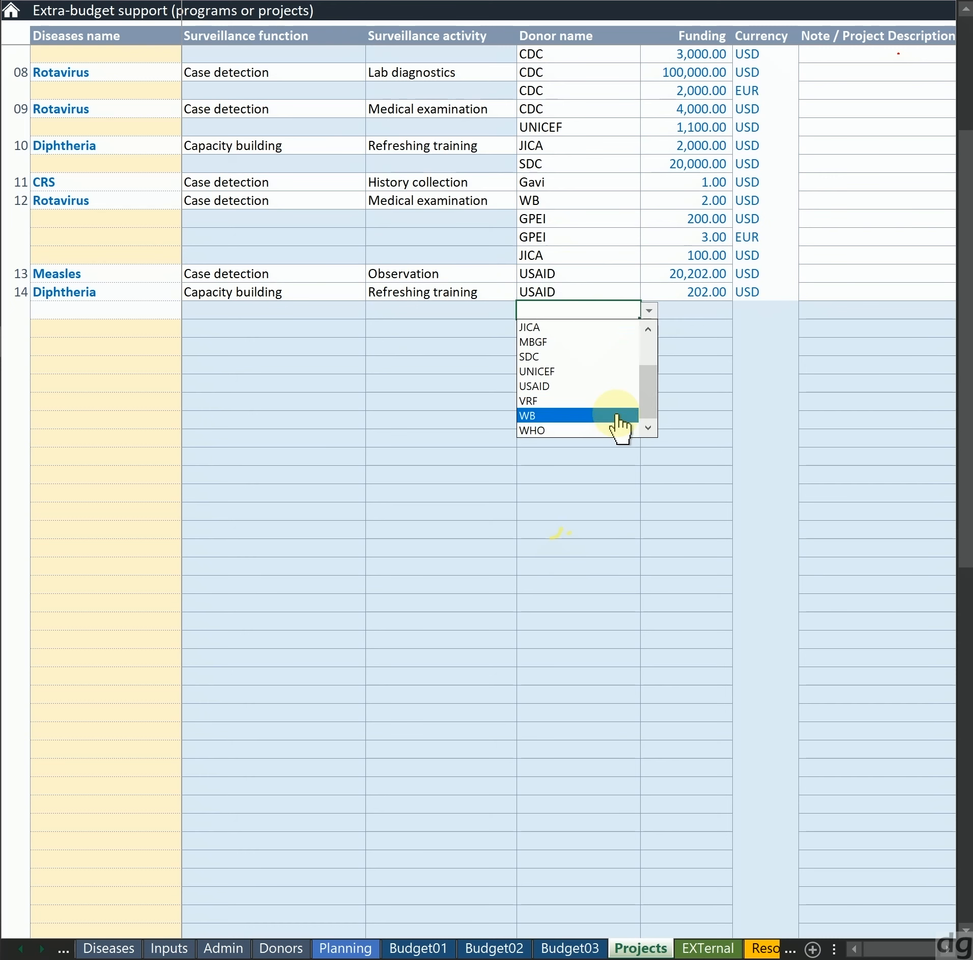
key("Escape")
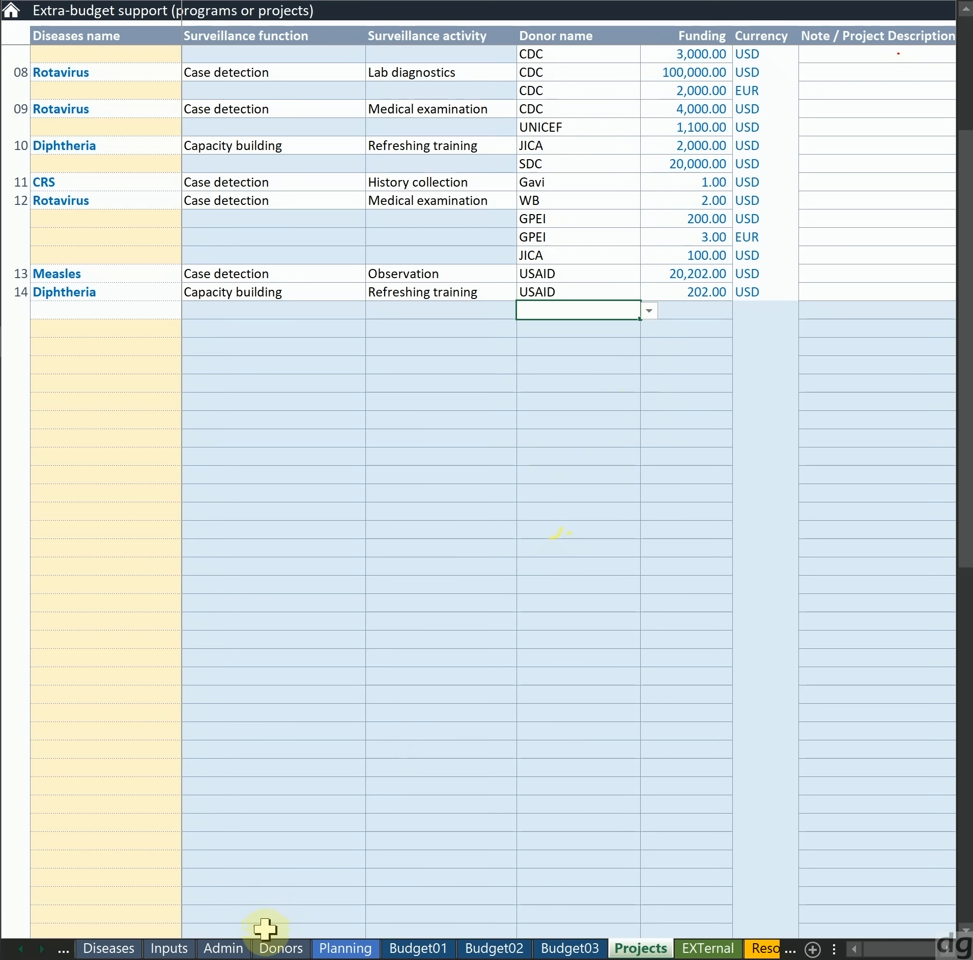
Add Sida with the donor type Bilateral in the first empty row of the Donors sheet
left_click(275, 947)
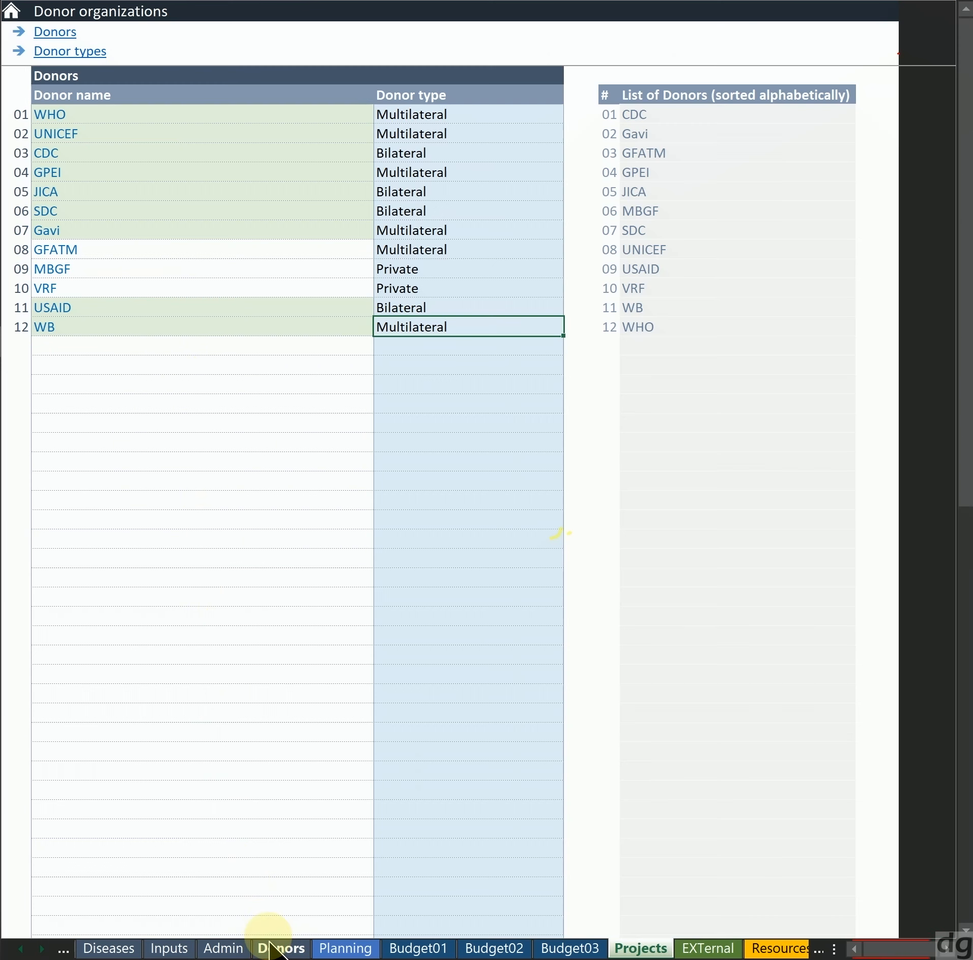
left_click(174, 360)
key("Up")
type("Sida")
key("Tab")
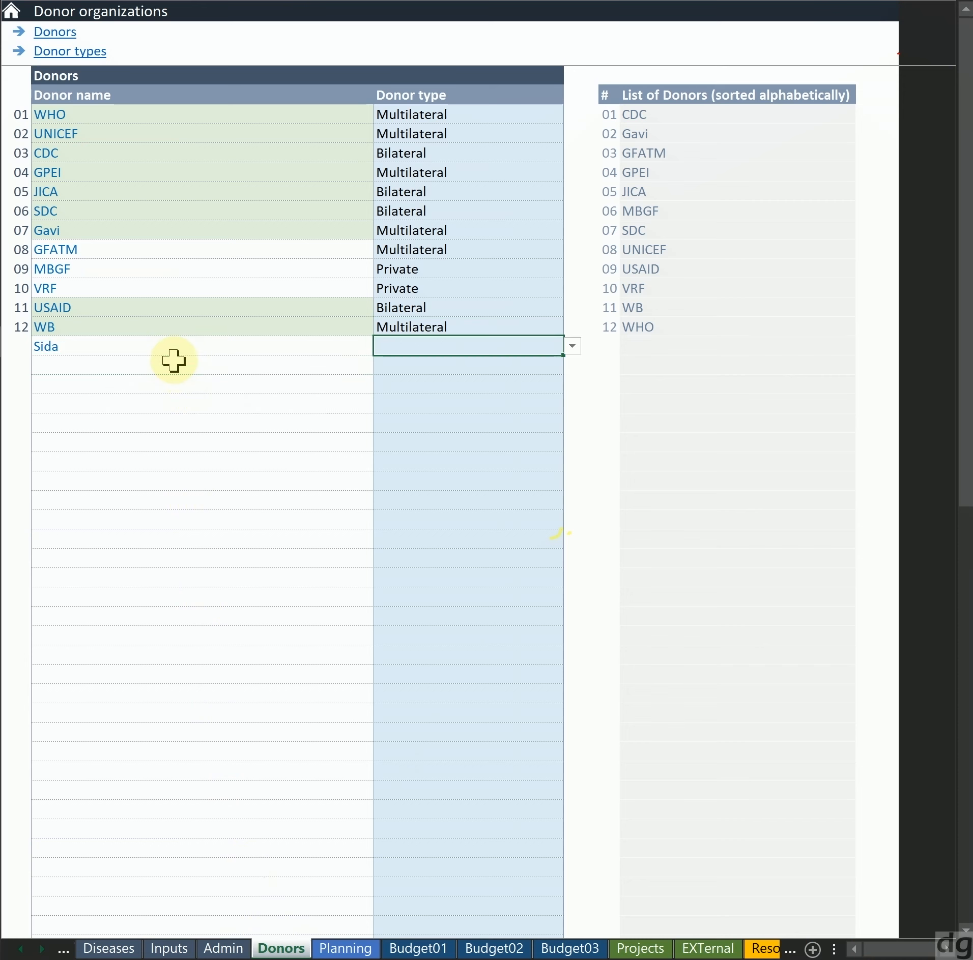
type("Bilateral")
key("Return")
key("Up")
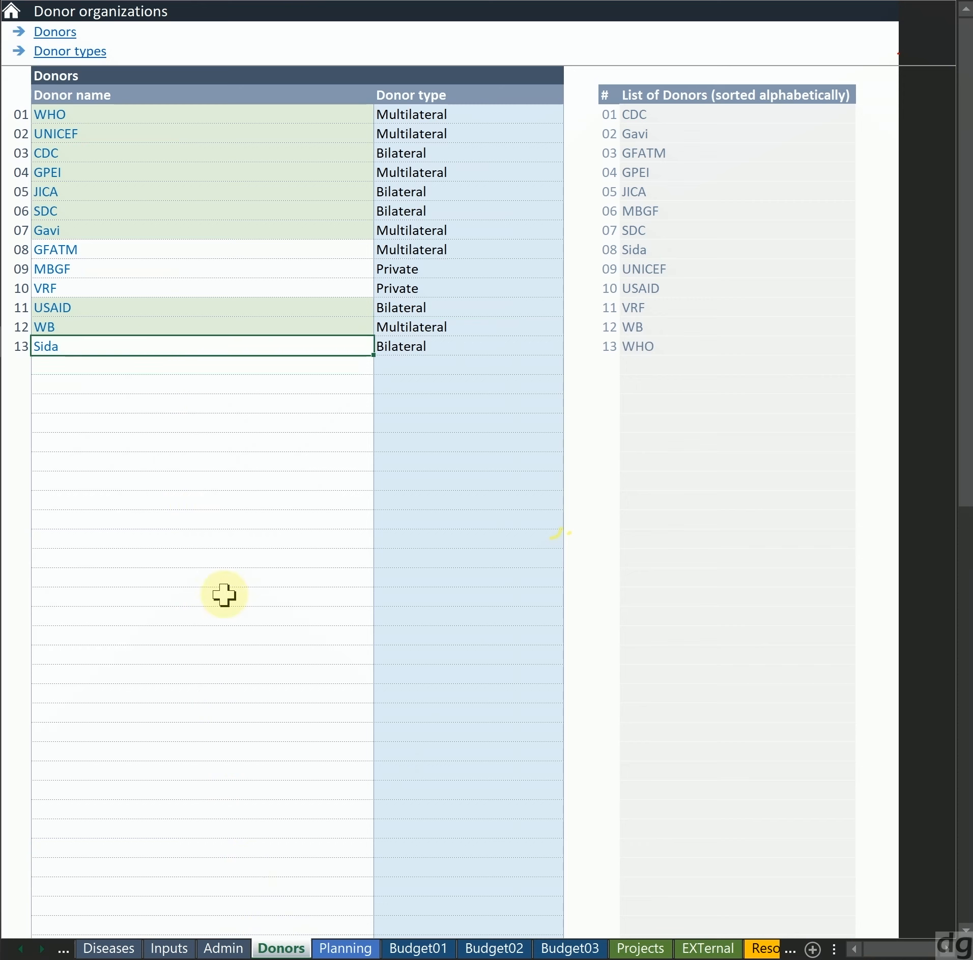
Return to the Projects sheet and choose Sida as a second donor below project 14's USAID entry
left_click(662, 951)
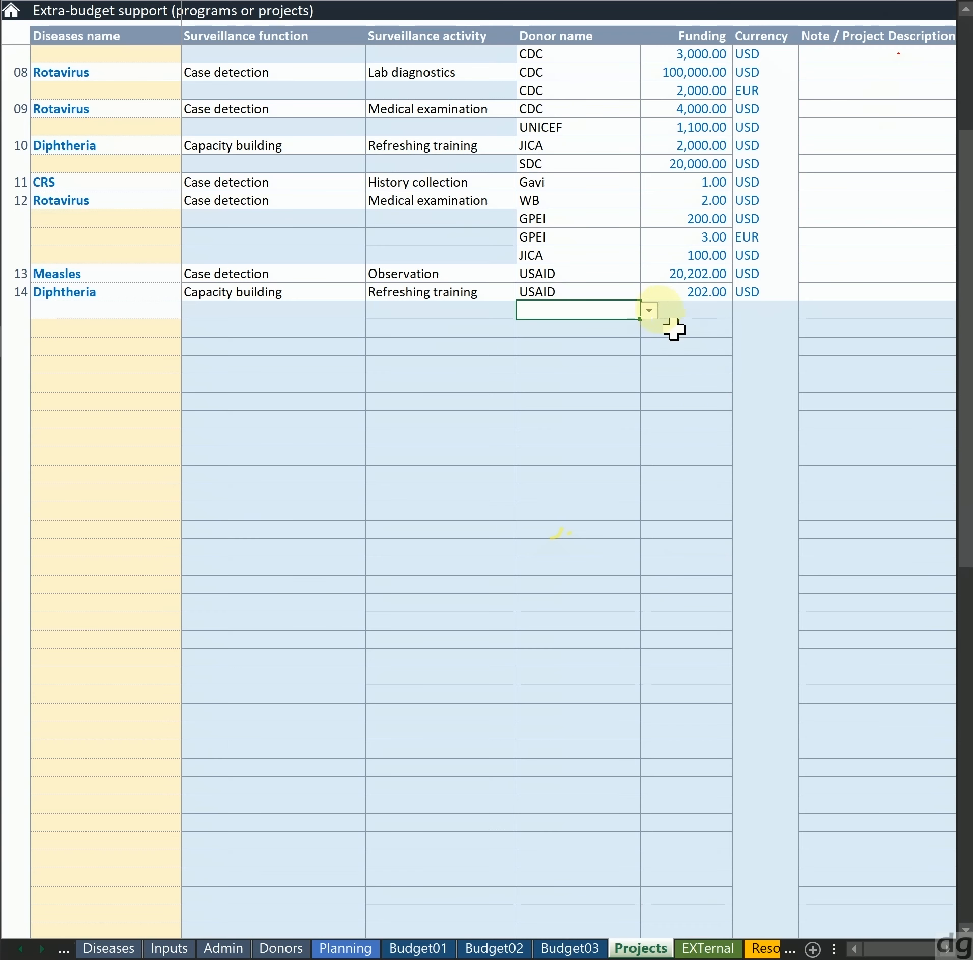
left_click(648, 310)
key("Down")
key("Down")
key("Down")
key("Down")
key("Down")
key("Down")
key("Down")
key("Return")
Set Sida's funding to 5 with EUR as the currency
left_click(646, 310)
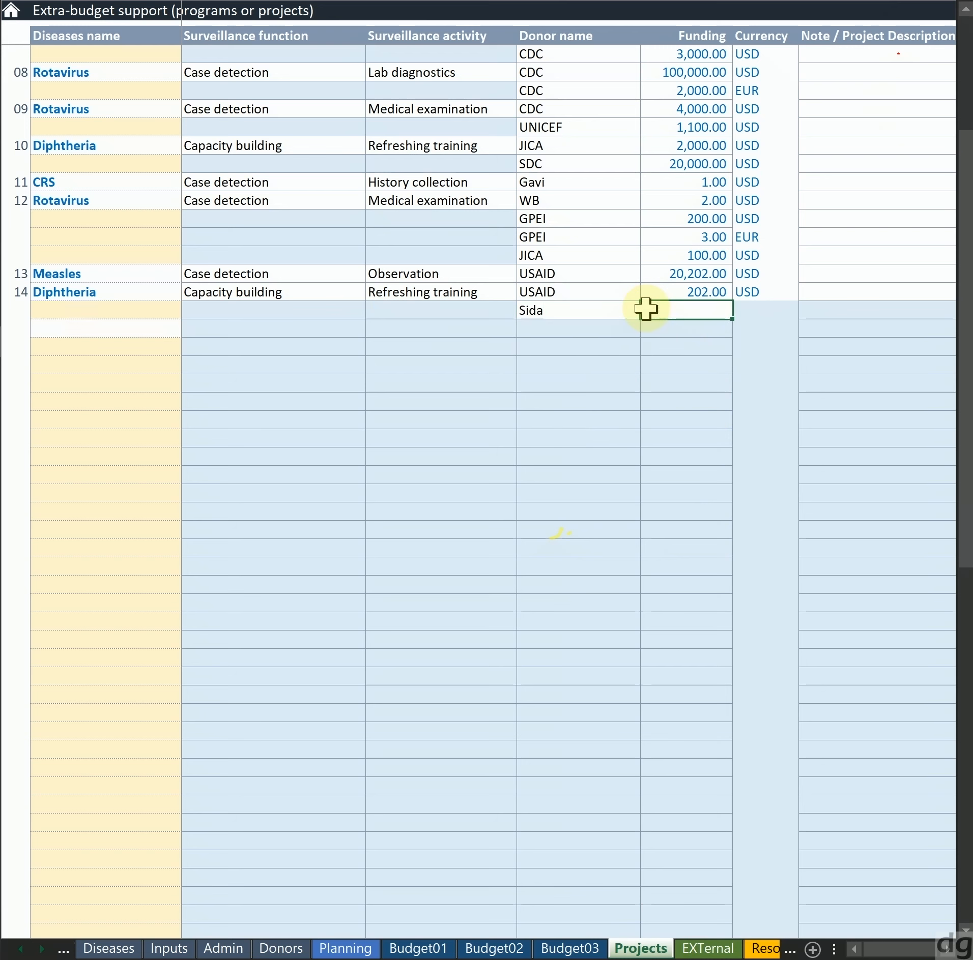
type("5")
key("Tab")
type("E")
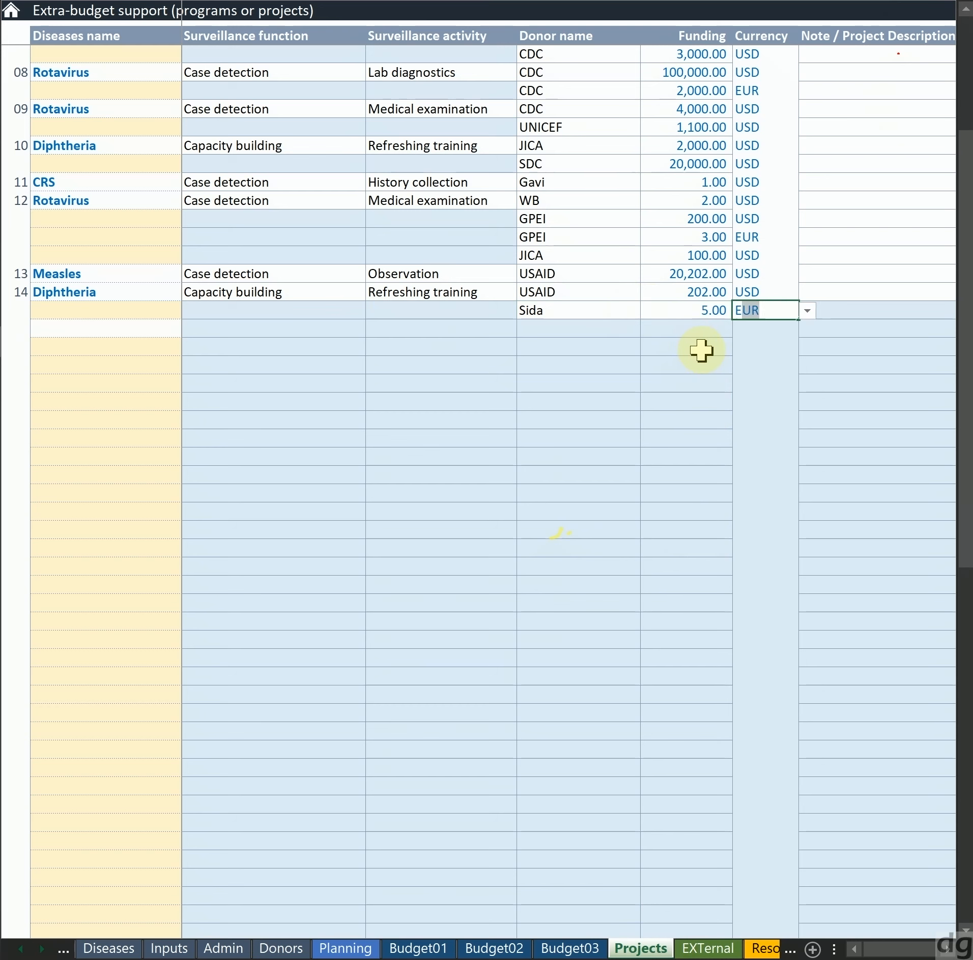
key("Return")
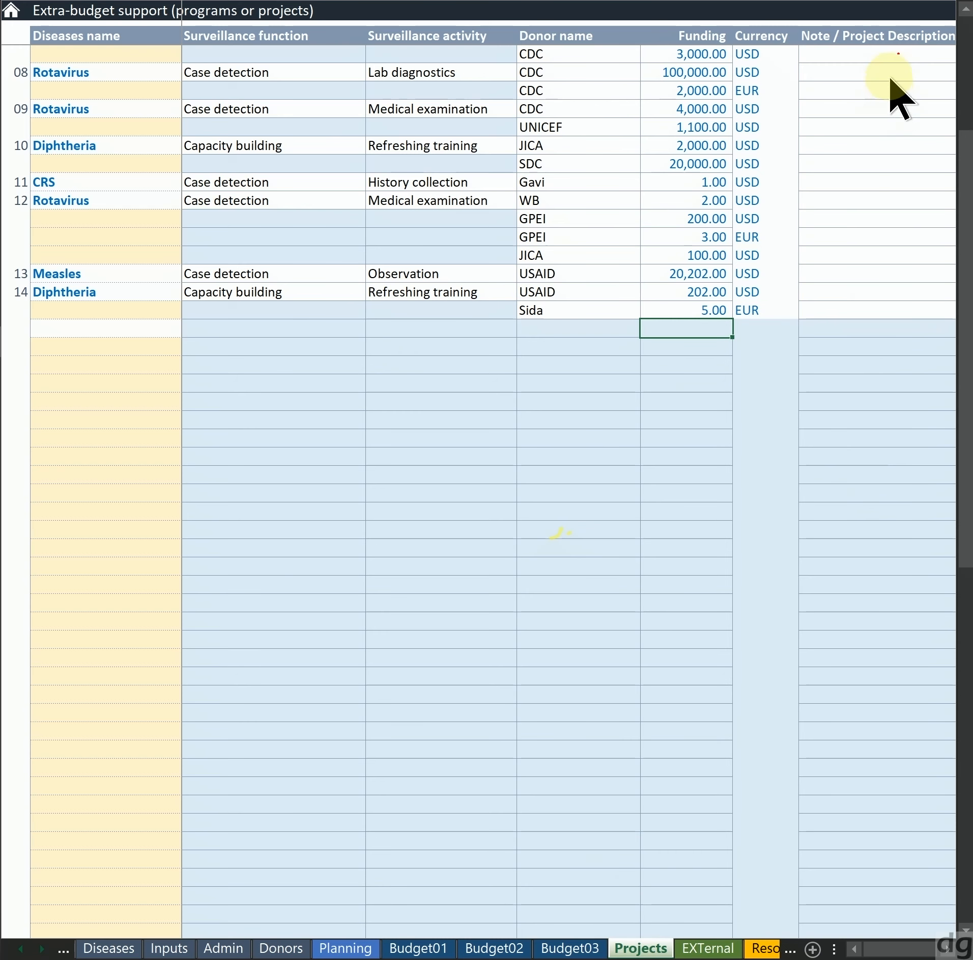
key("F12")
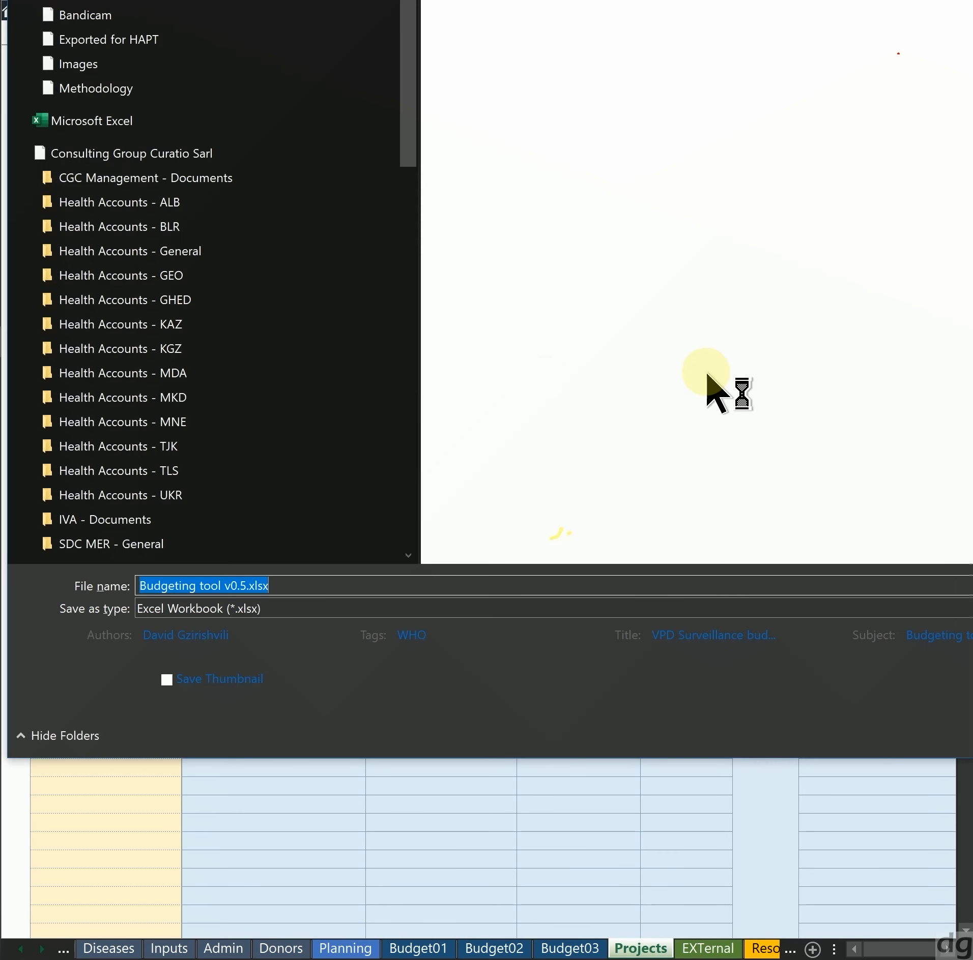
key("Escape")
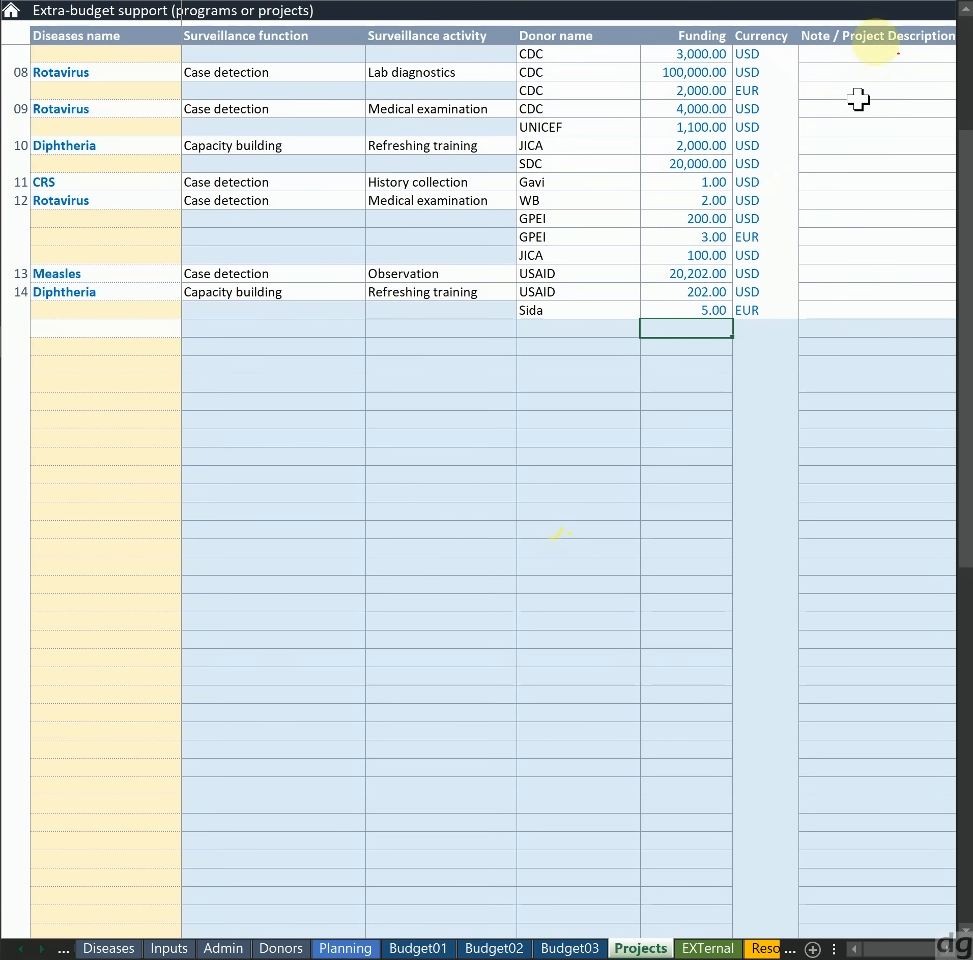